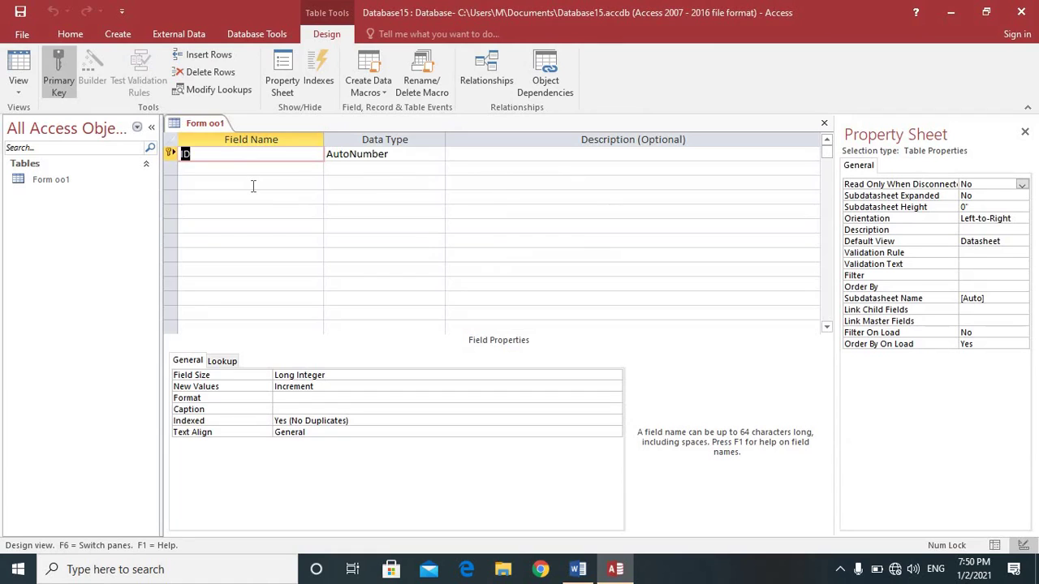
# Step: Rename the ID field to Student ID
pyautogui.press('BackSpace')
pyautogui.write('Studend')
pyautogui.press('BackSpace')
pyautogui.write('t ID')
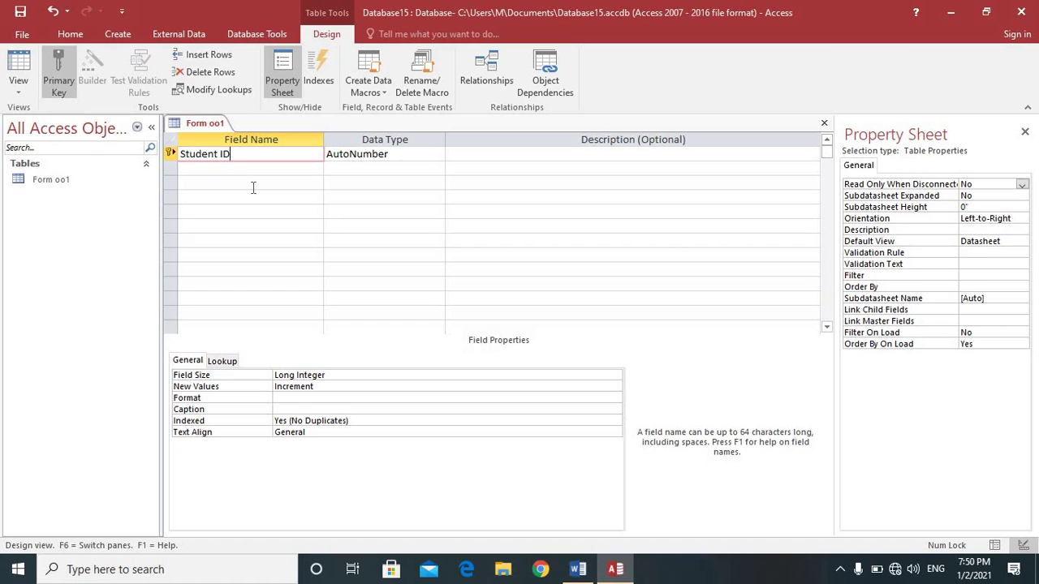
pyautogui.press('Tab')
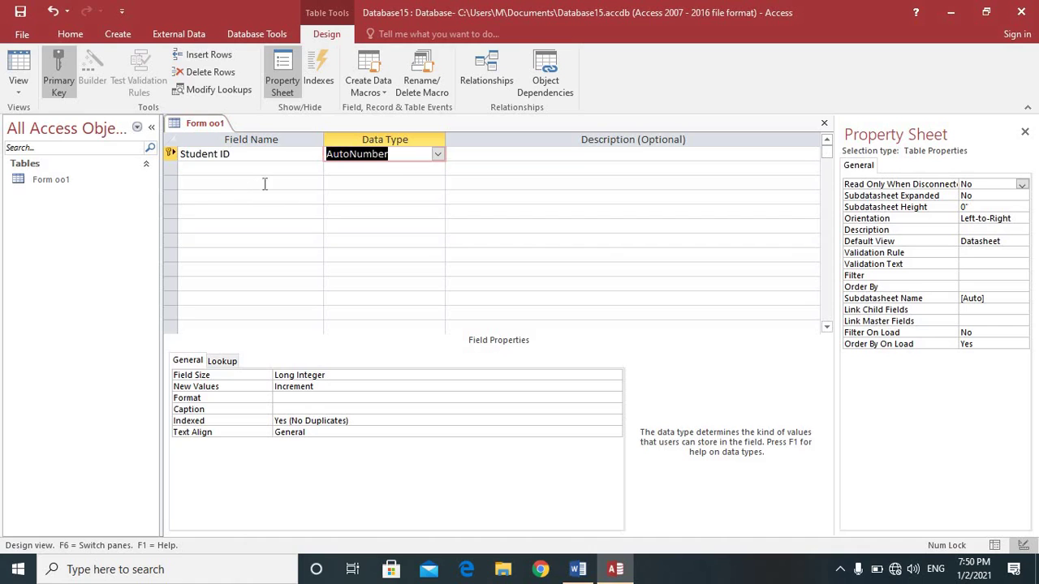
# Step: Add a Name field as Short Text, accepting the reserved-word warning
pyautogui.click(438, 168)
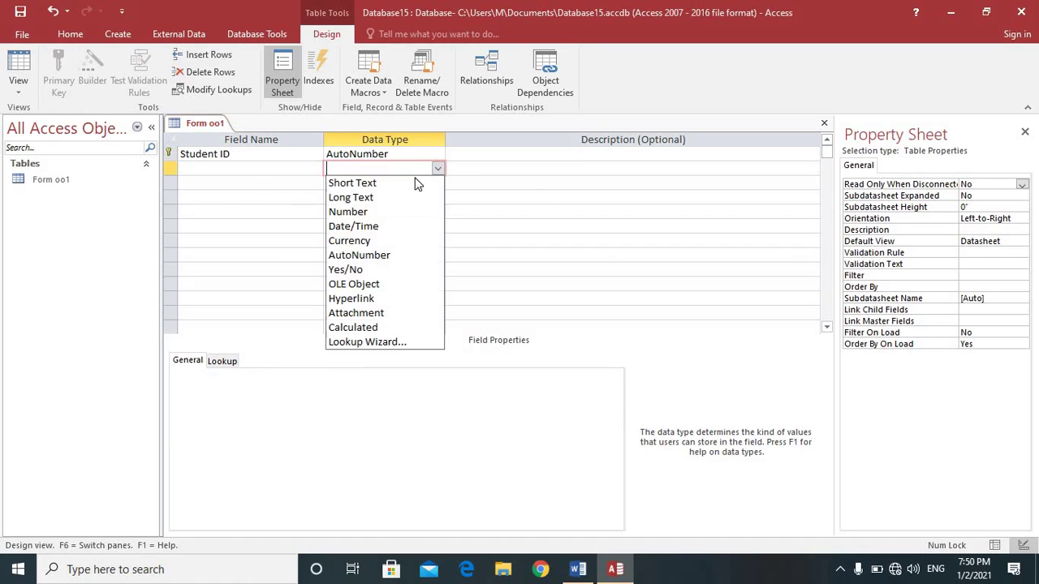
pyautogui.click(381, 212)
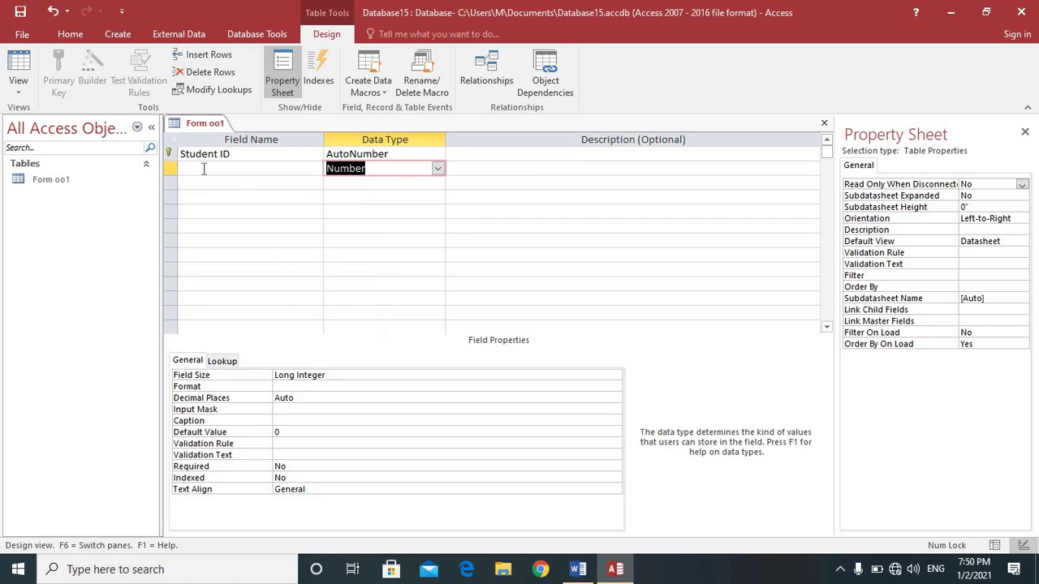
pyautogui.click(274, 174)
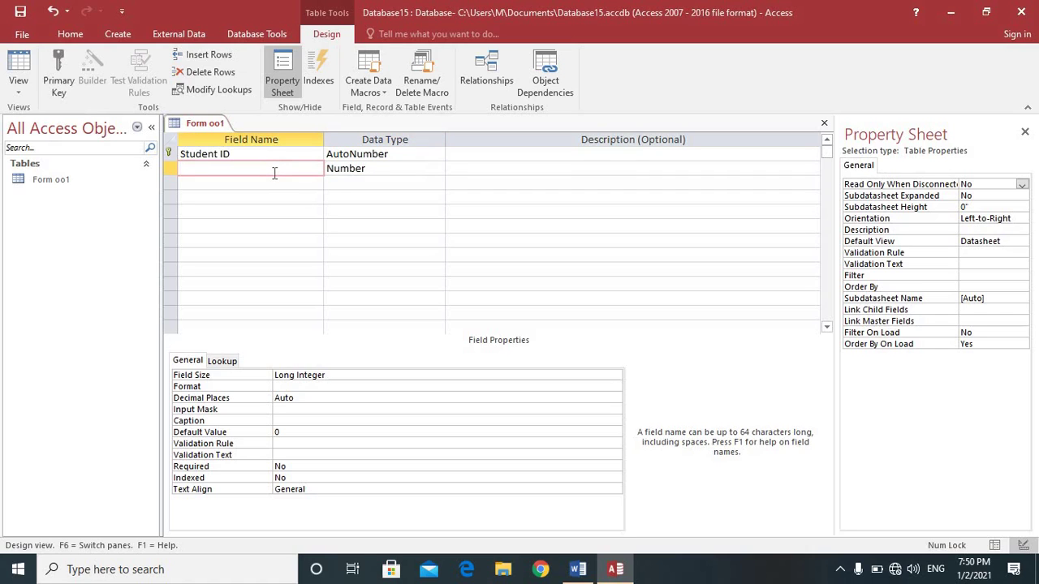
pyautogui.write('Name')
pyautogui.press('Return')
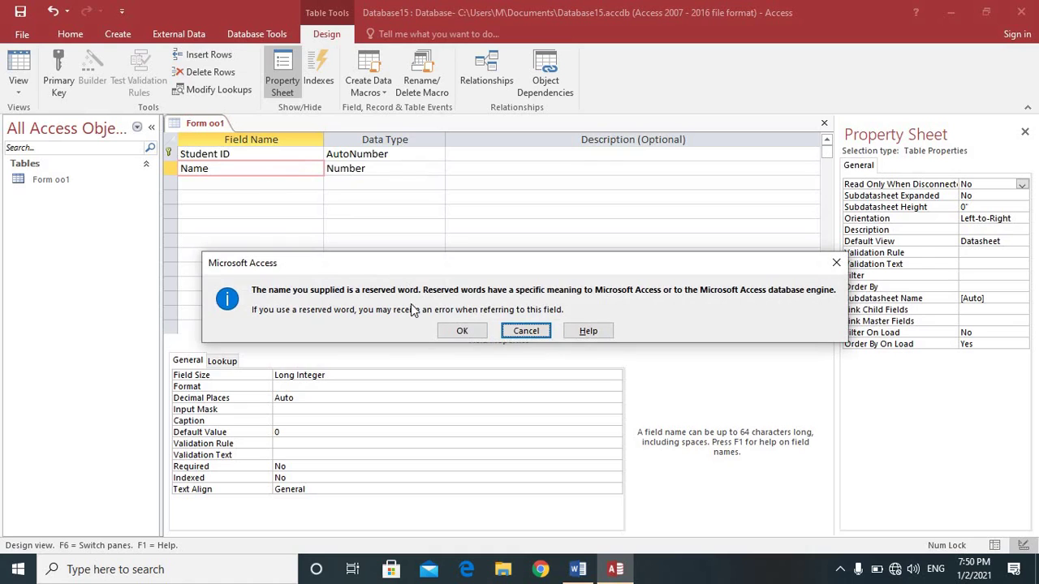
pyautogui.click(462, 330)
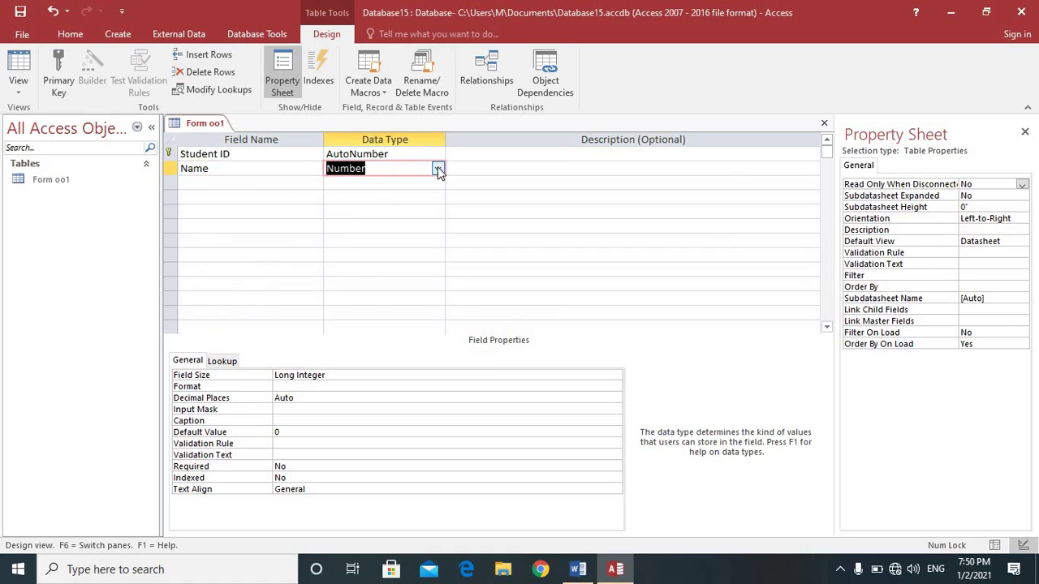
pyautogui.click(438, 169)
pyautogui.click(424, 186)
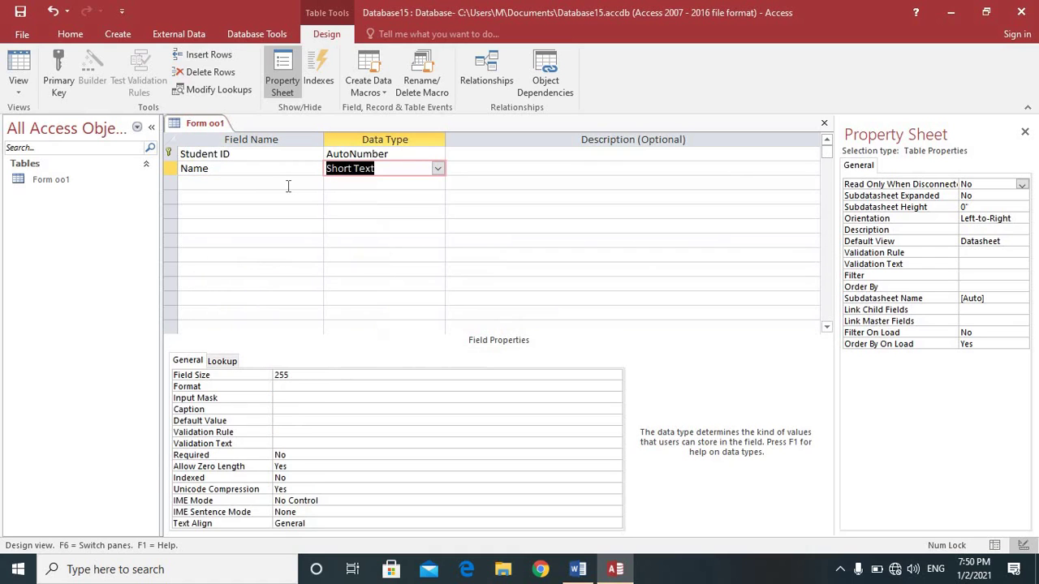
# Step: Add a DOB field below Name and select its Input Mask property
pyautogui.click(287, 185)
pyautogui.write('DO')
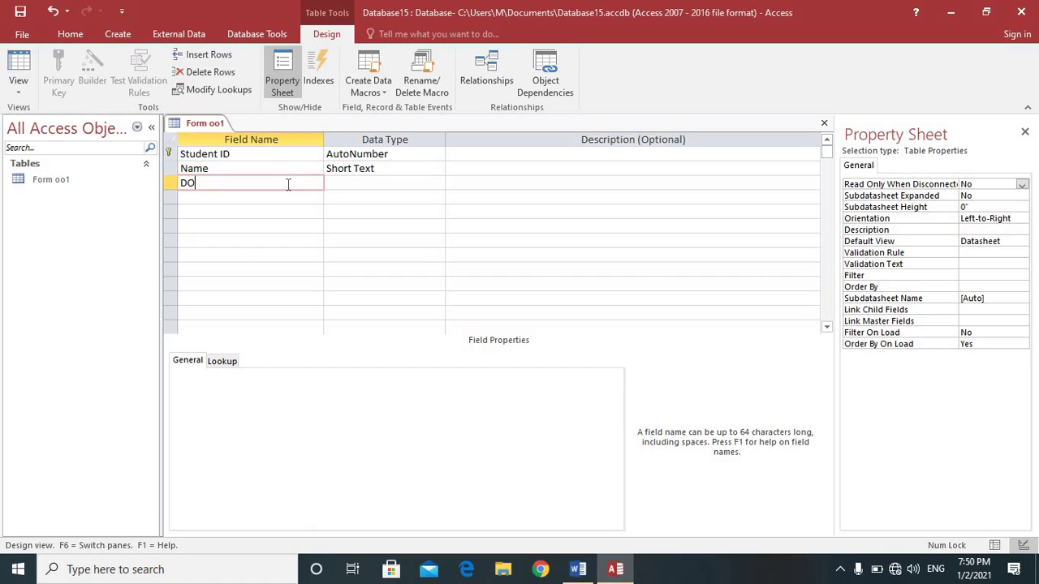
pyautogui.write('B')
pyautogui.click(348, 182)
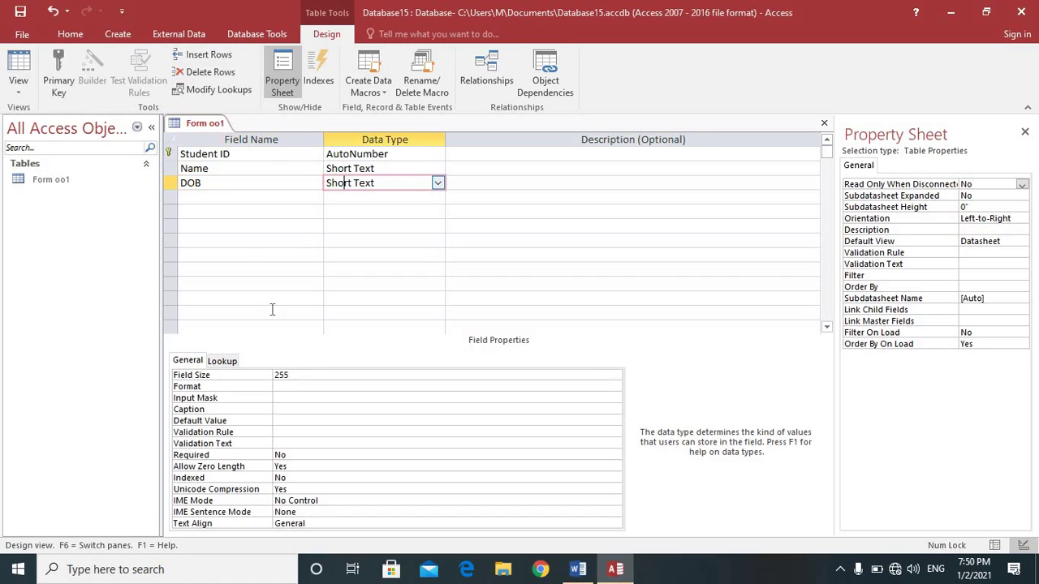
pyautogui.click(284, 398)
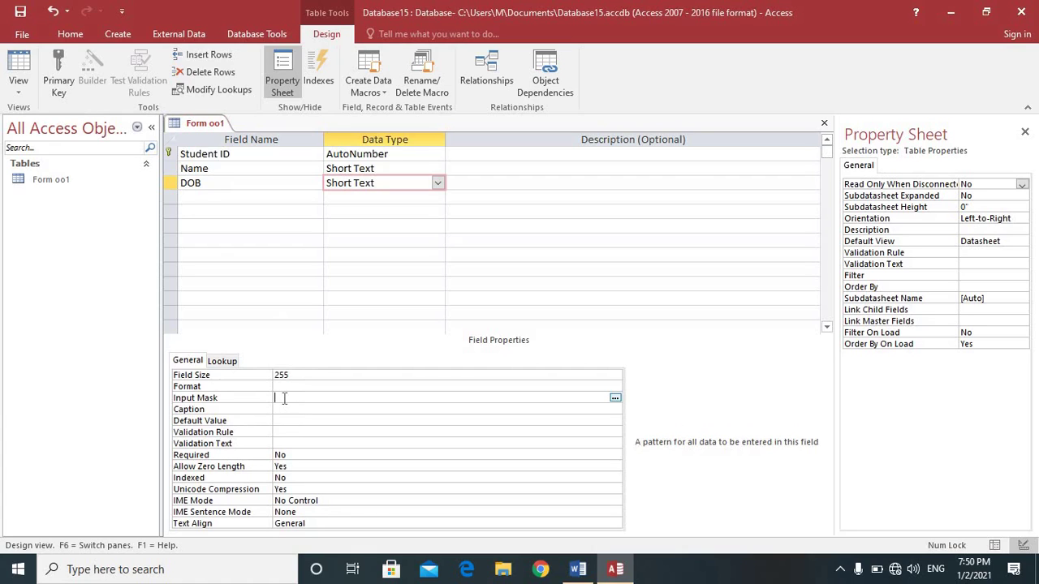
# Step: Save the table and change DOB's data type to Date/Time
pyautogui.click(617, 399)
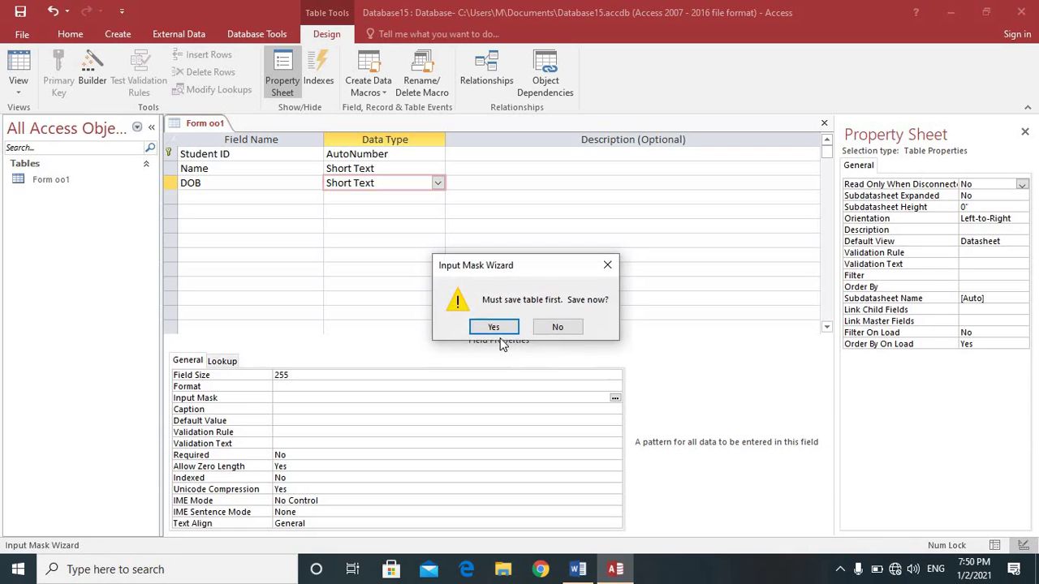
pyautogui.click(493, 328)
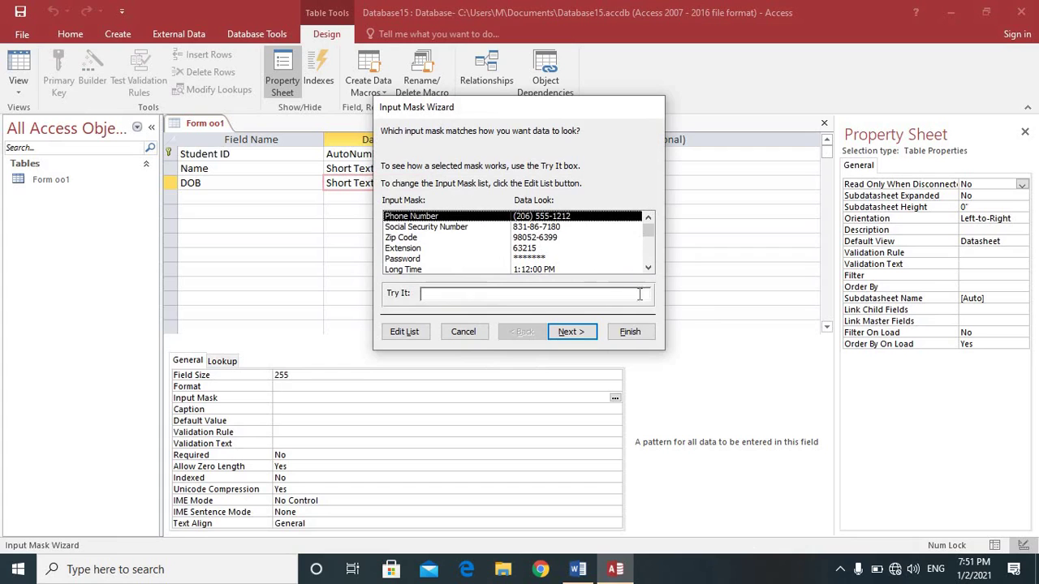
pyautogui.click(645, 332)
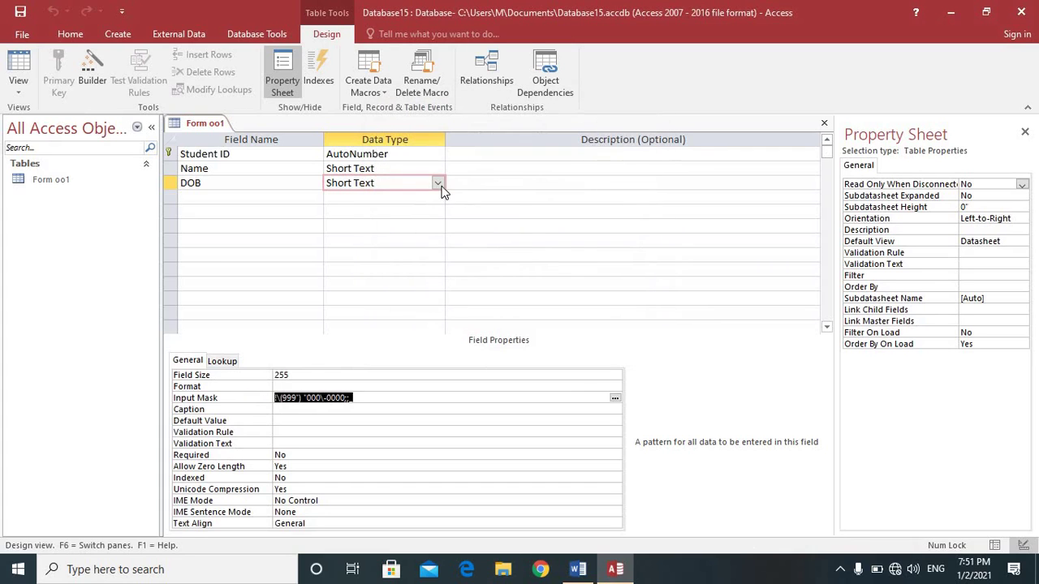
pyautogui.click(438, 184)
pyautogui.click(410, 240)
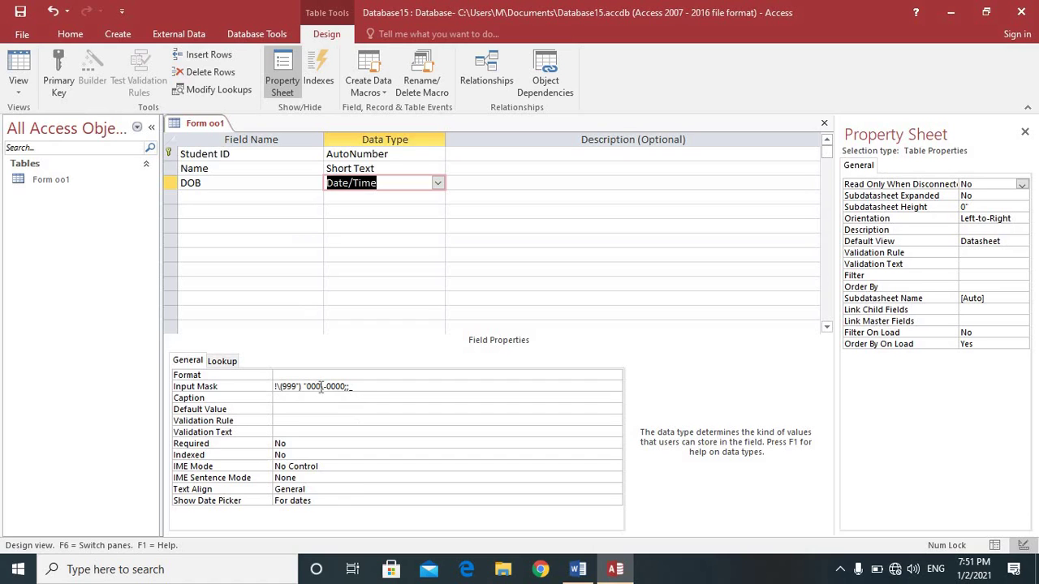
# Step: Apply the Short Date input mask 99/99/0000;0;_ to DOB with the Input Mask Wizard
pyautogui.click(377, 386)
pyautogui.click(617, 385)
pyautogui.click(495, 327)
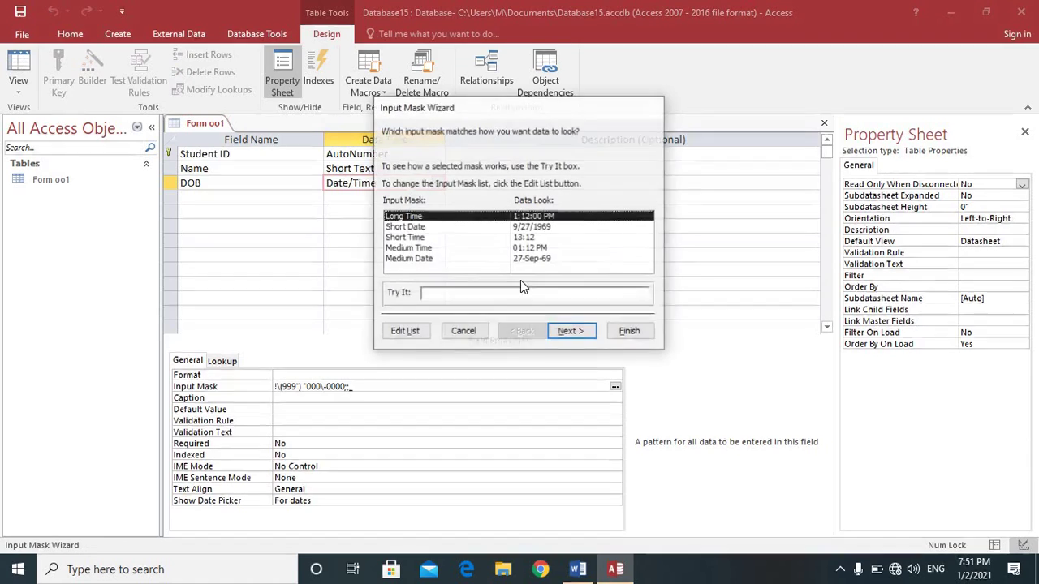
pyautogui.click(534, 230)
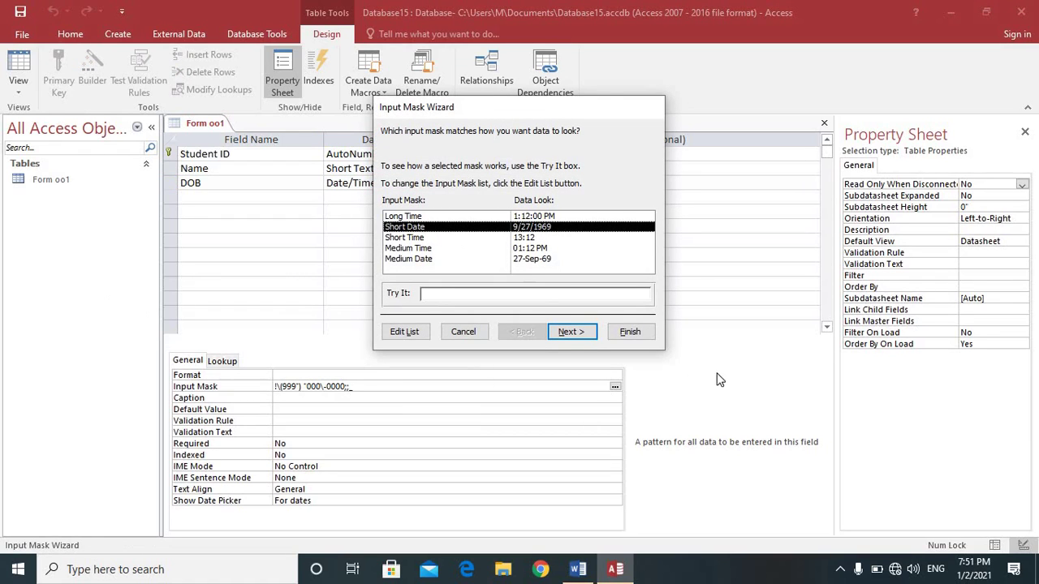
pyautogui.click(571, 332)
pyautogui.click(572, 332)
pyautogui.click(630, 332)
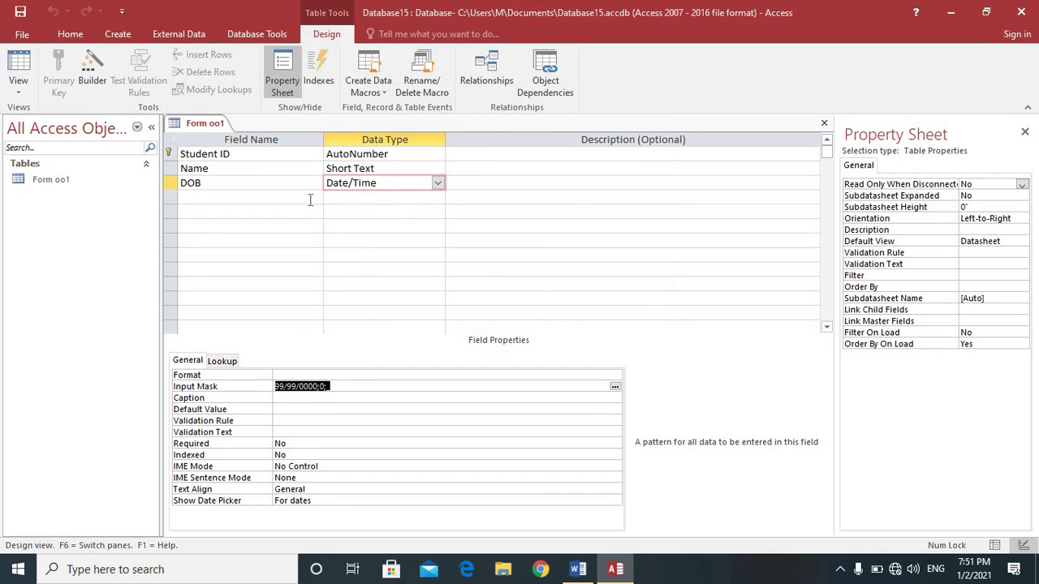
pyautogui.click(309, 200)
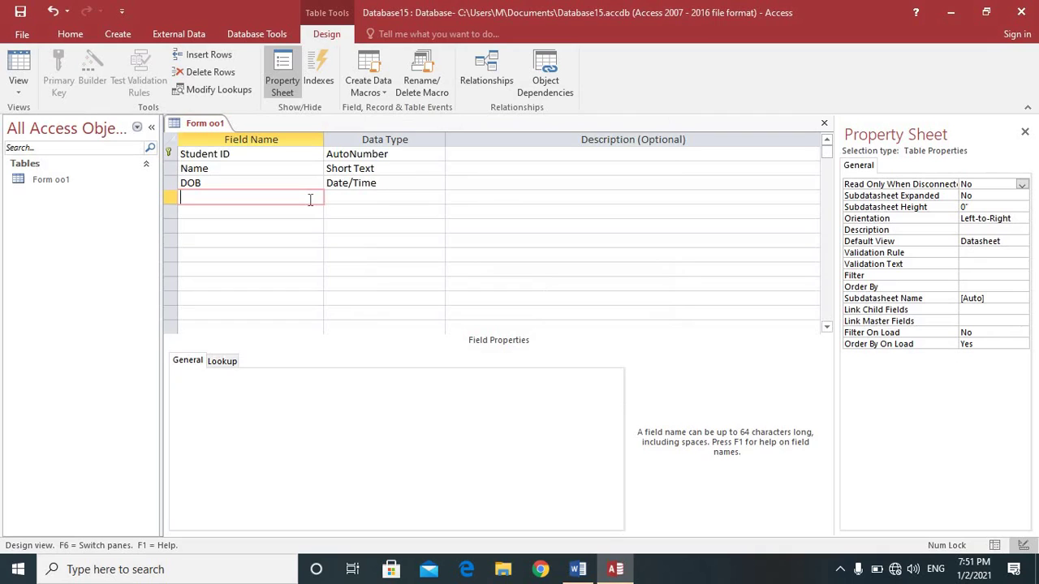
pyautogui.write('Phone Number')
pyautogui.click(340, 201)
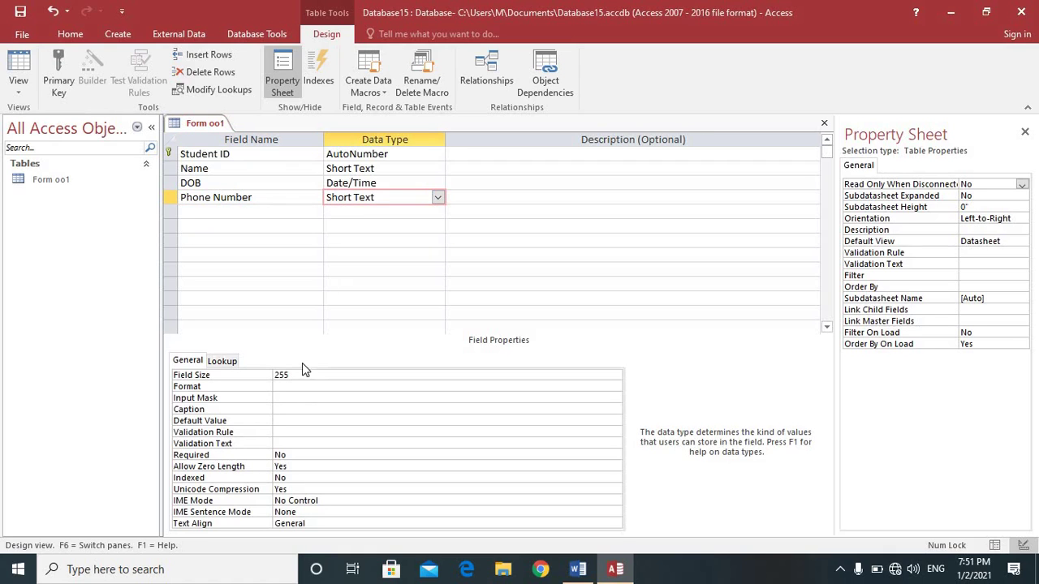
pyautogui.click(283, 398)
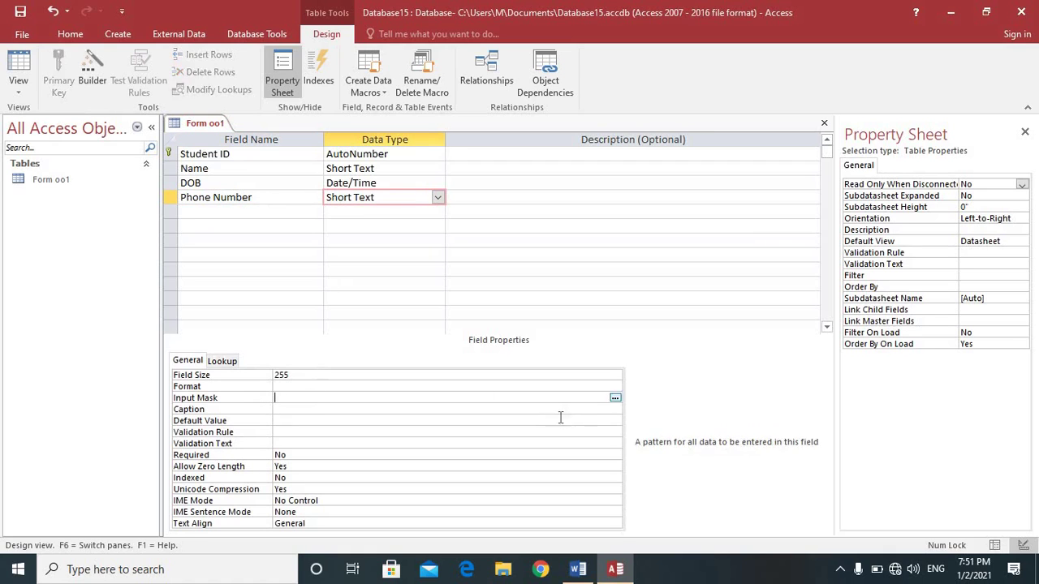
pyautogui.click(614, 399)
pyautogui.click(491, 325)
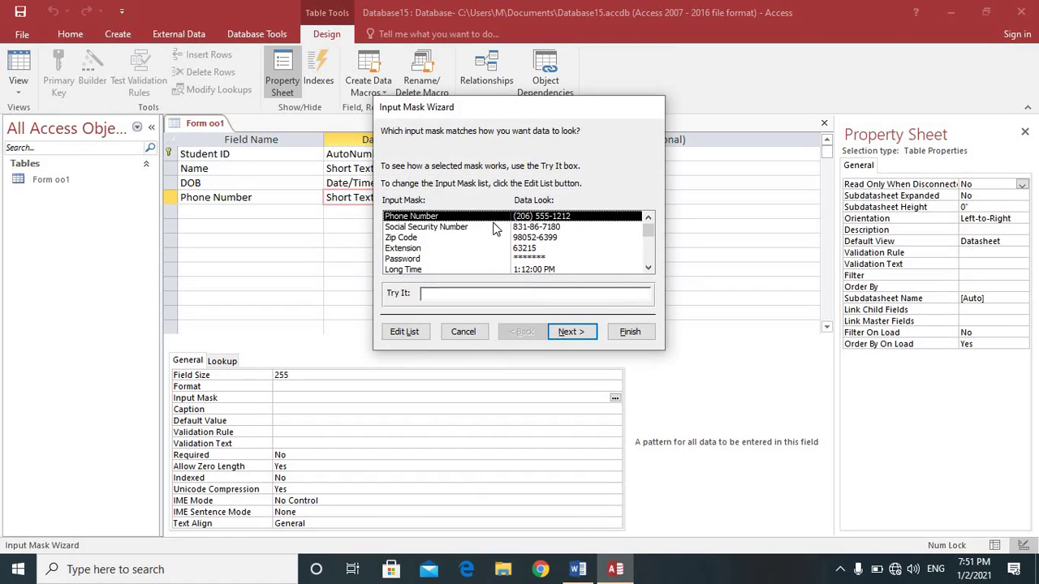
pyautogui.click(570, 332)
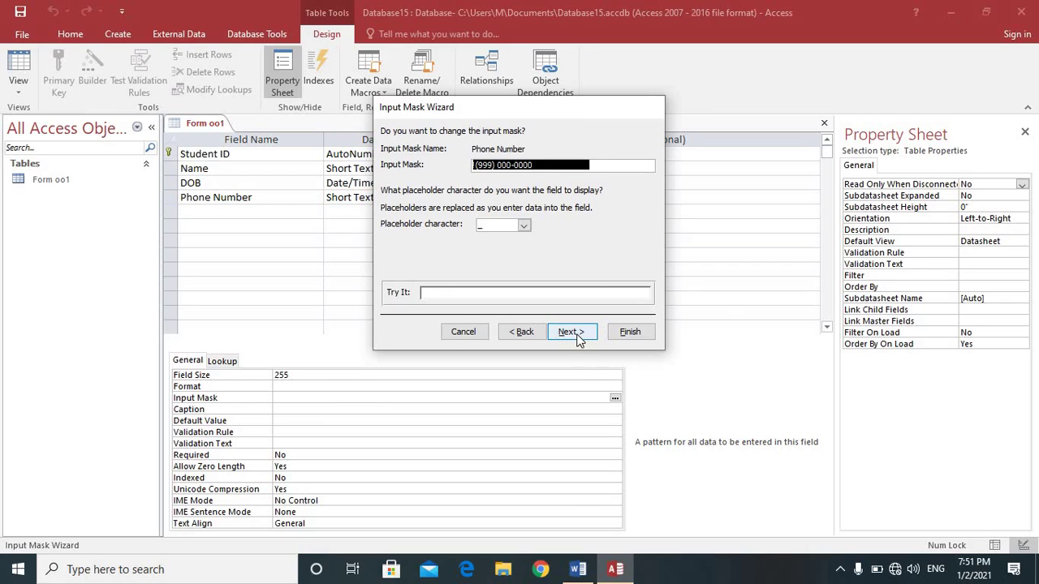
pyautogui.click(578, 337)
pyautogui.click(578, 337)
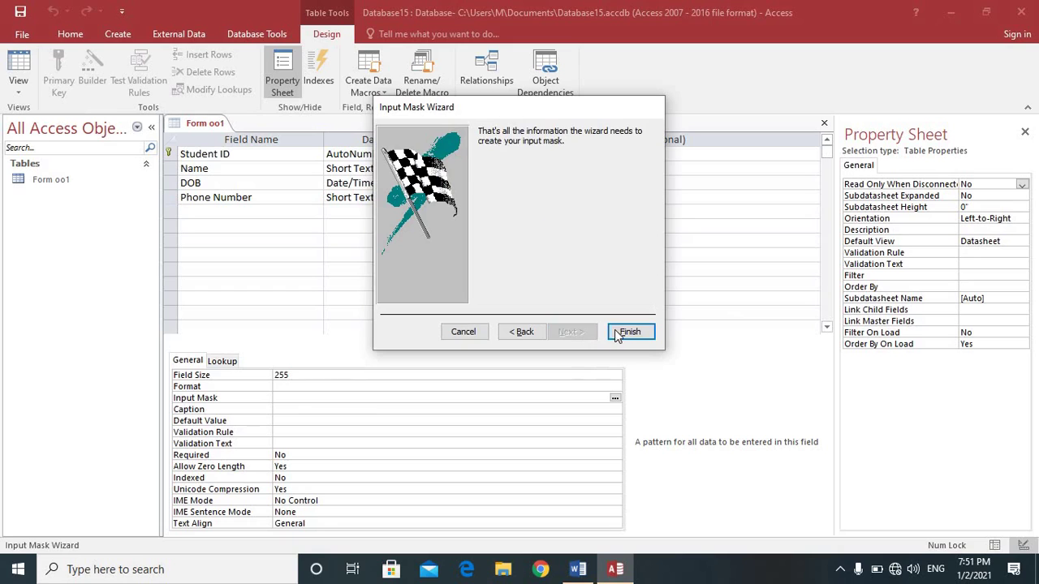
pyautogui.click(630, 332)
pyautogui.click(316, 216)
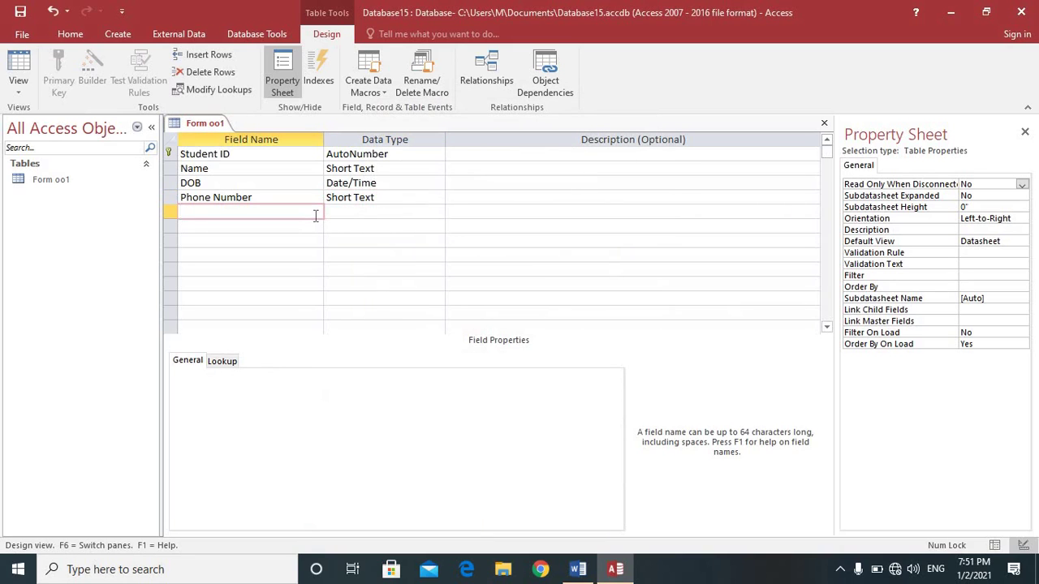
pyautogui.write('Email')
# Step: Make Email a Hyperlink field and type Gender as the next field name
pyautogui.click(355, 213)
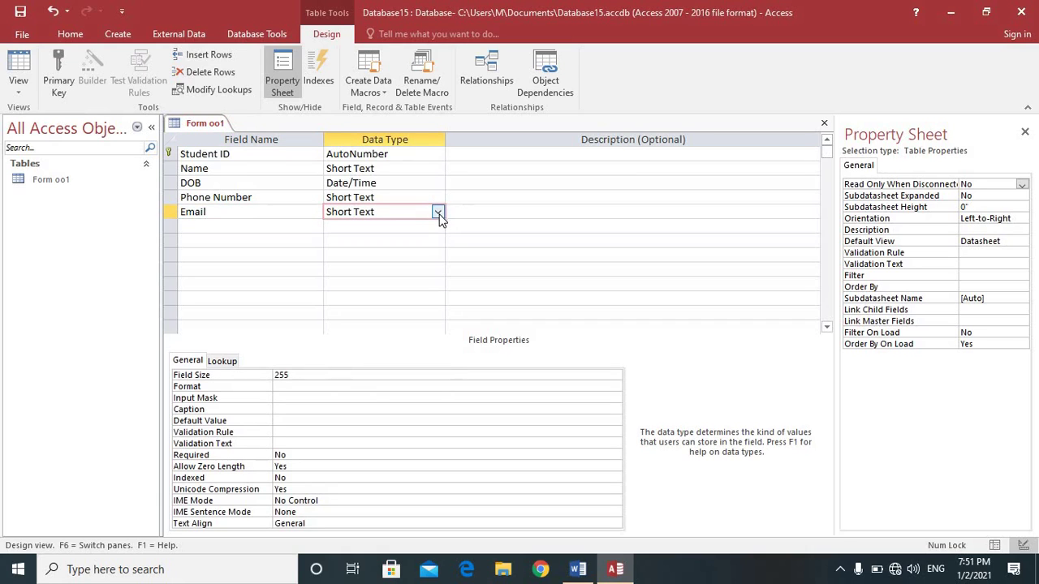
pyautogui.click(438, 213)
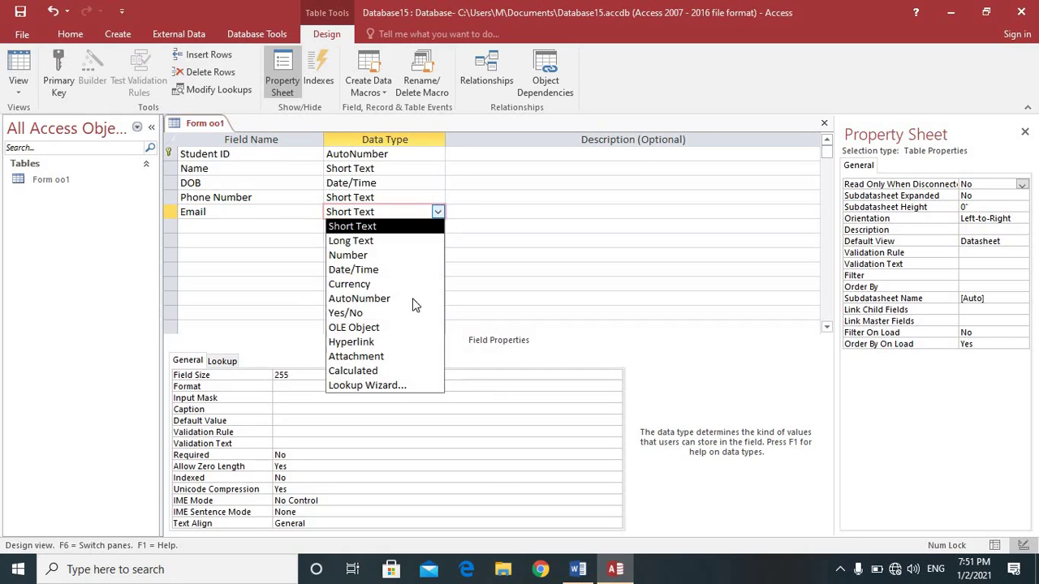
pyautogui.click(389, 344)
pyautogui.click(241, 227)
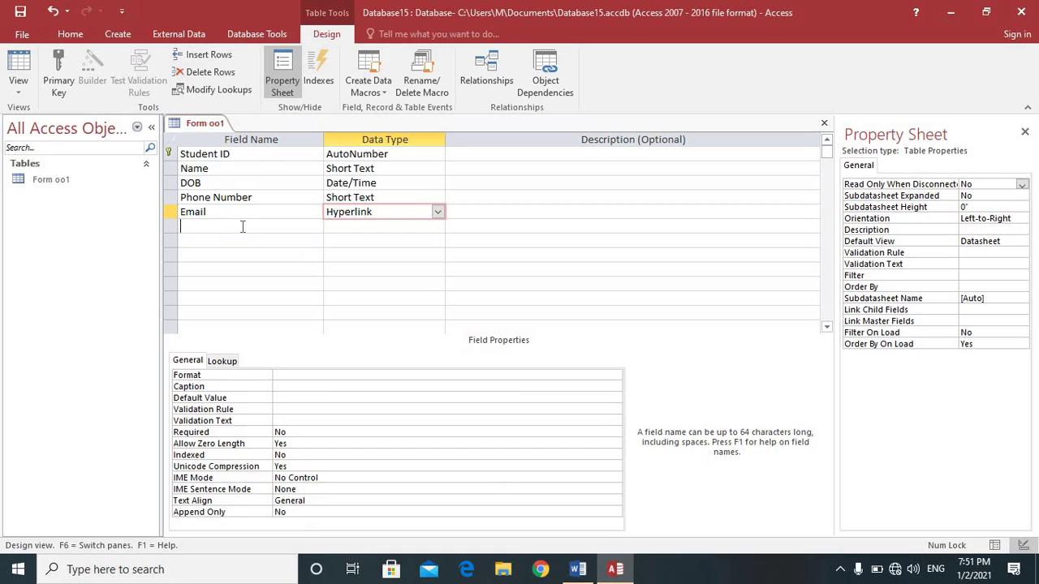
pyautogui.write('Gender')
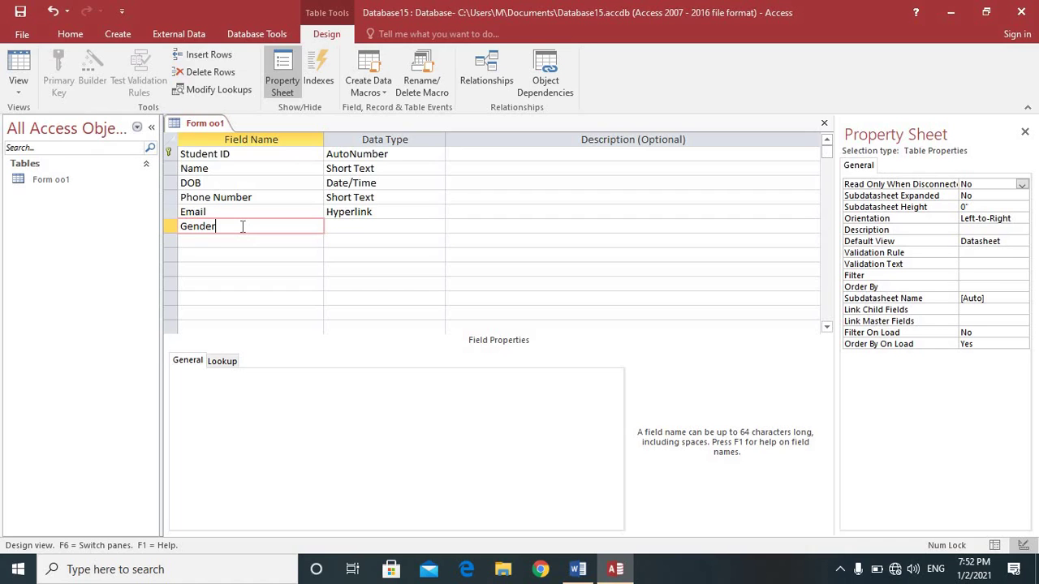
# Step: Start the Lookup Wizard for Gender, choosing to type the values yourself
pyautogui.click(384, 227)
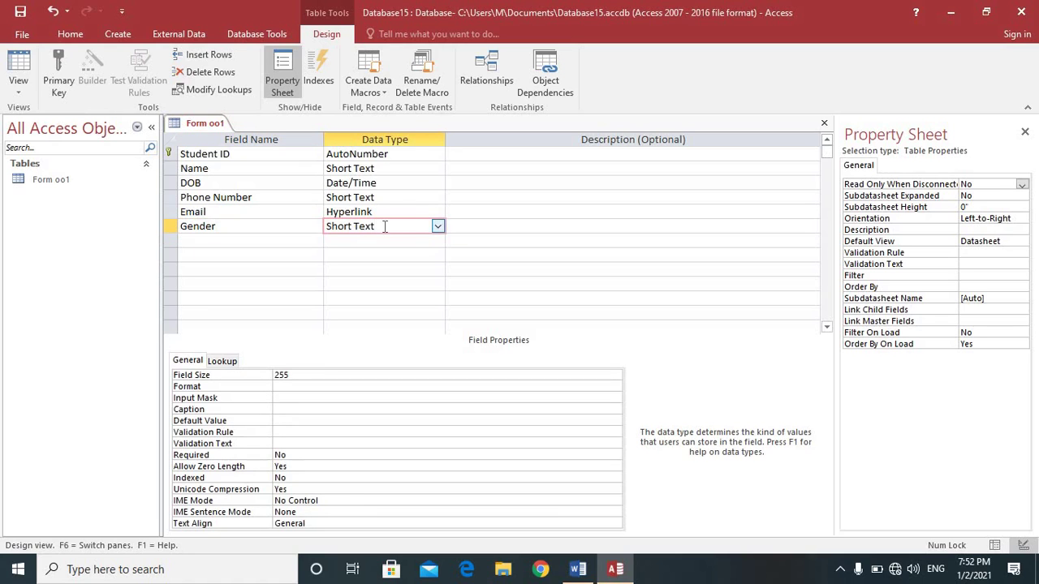
pyautogui.click(439, 227)
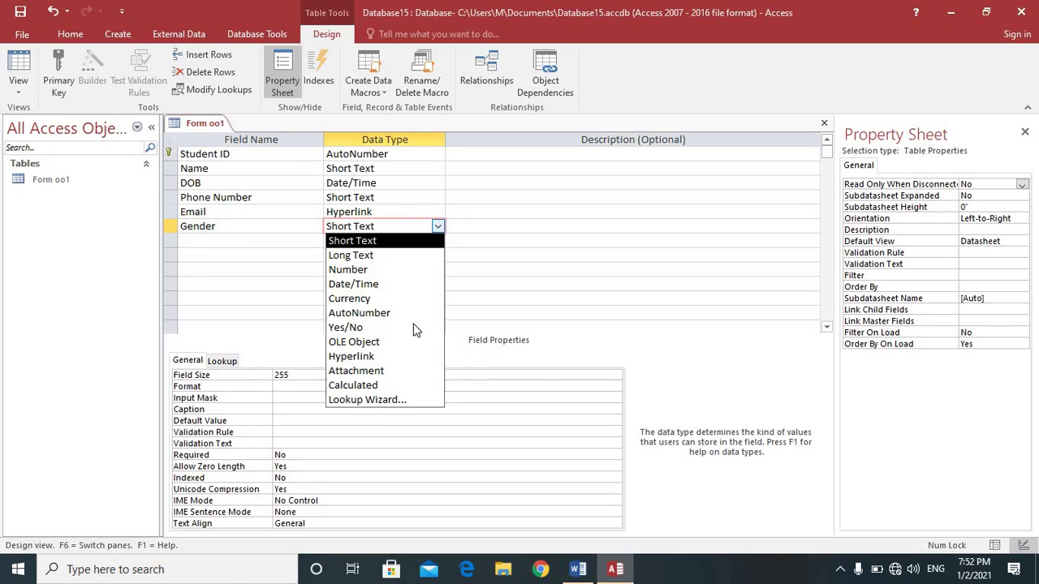
pyautogui.click(393, 406)
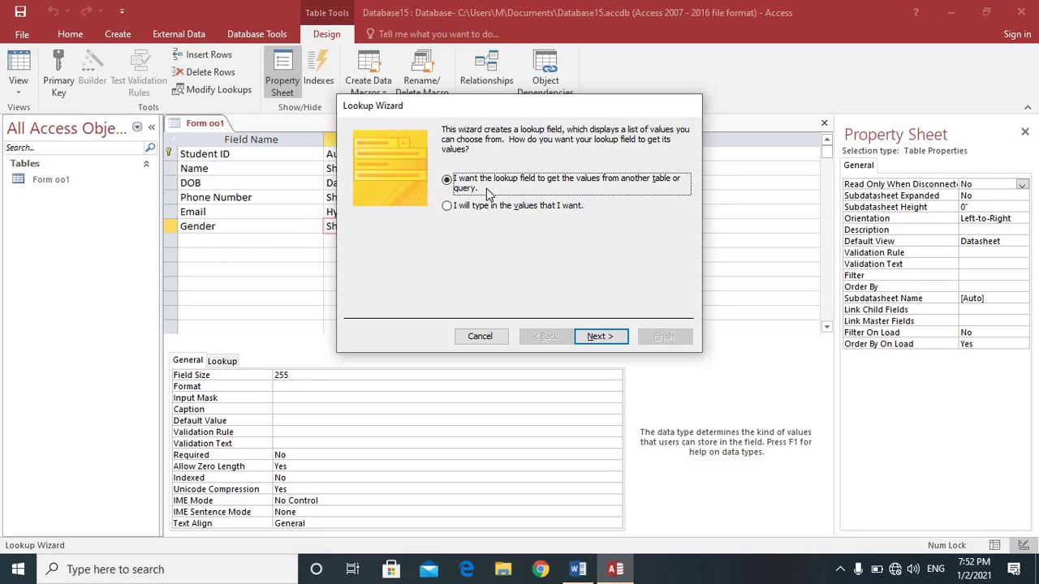
pyautogui.click(446, 206)
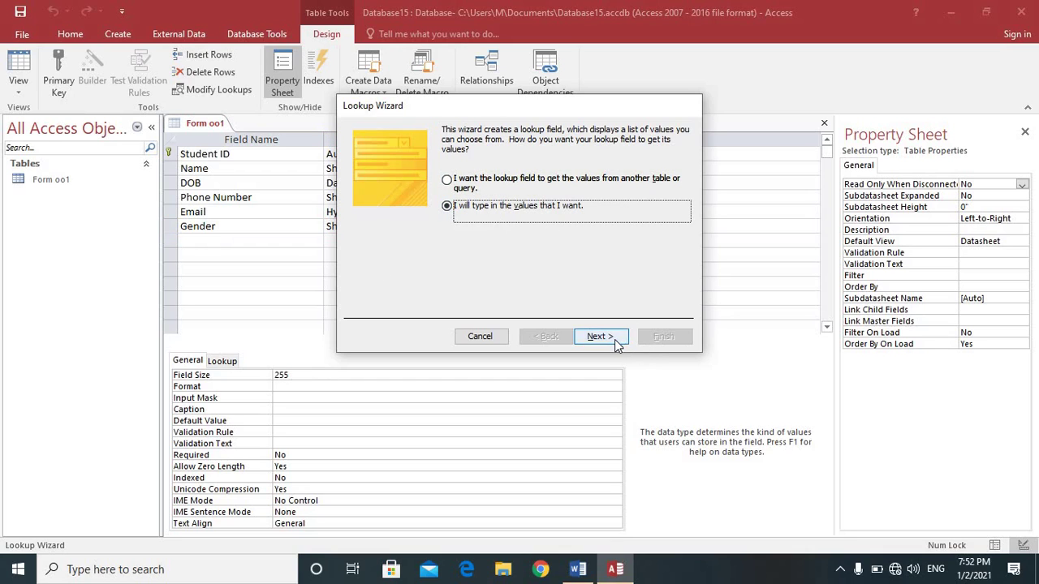
pyautogui.click(601, 336)
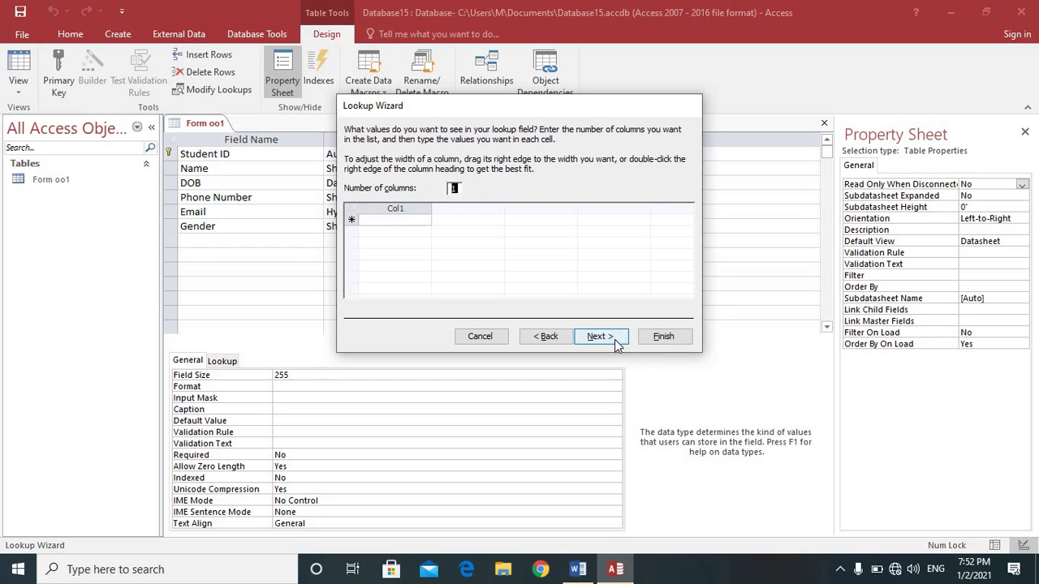
# Step: Enter Male and Female as Gender's lookup values and finish the wizard
pyautogui.click(379, 221)
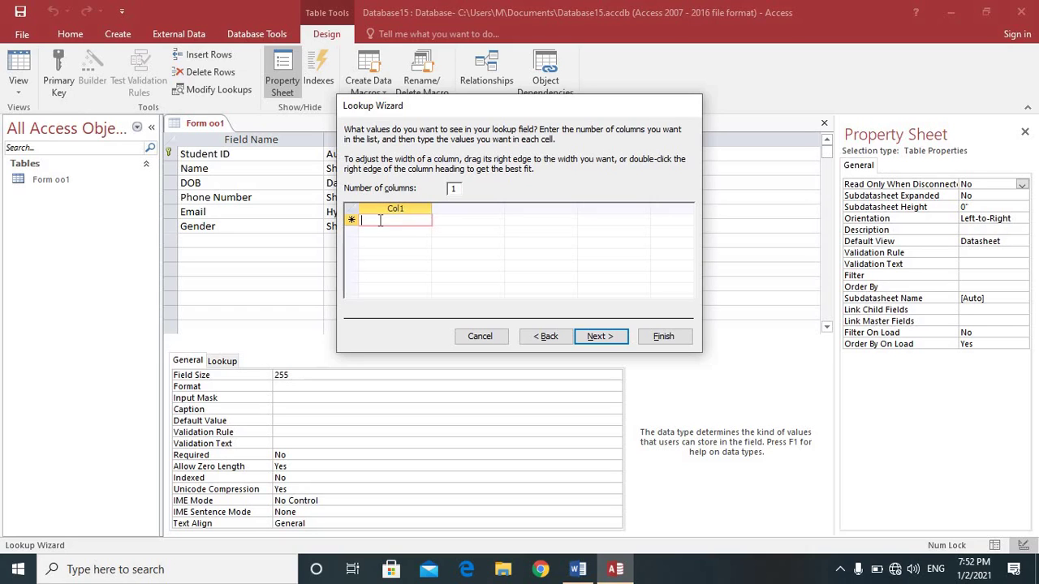
pyautogui.write('MAle')
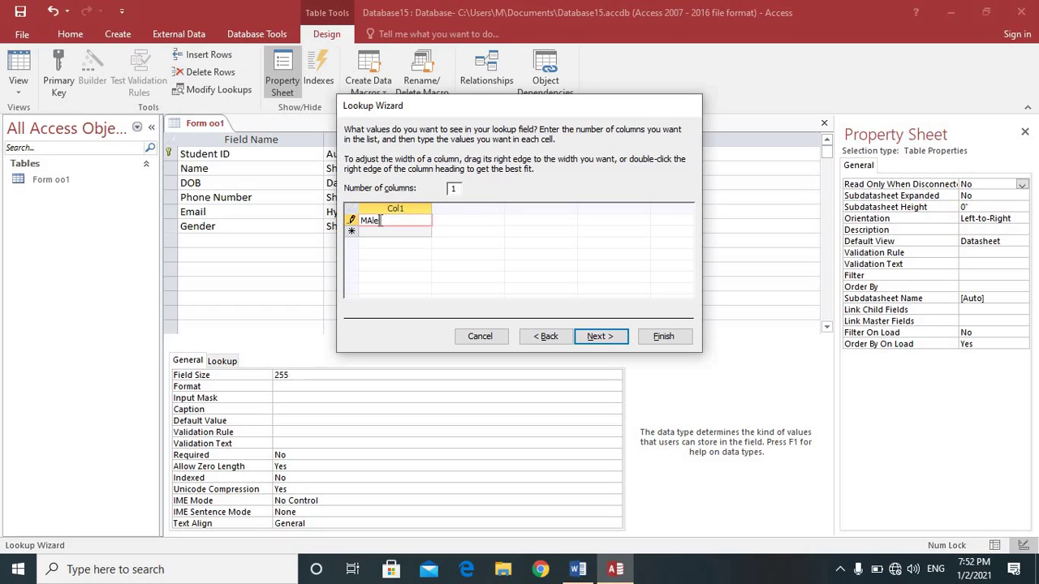
pyautogui.press('BackSpace')
pyautogui.press('Return')
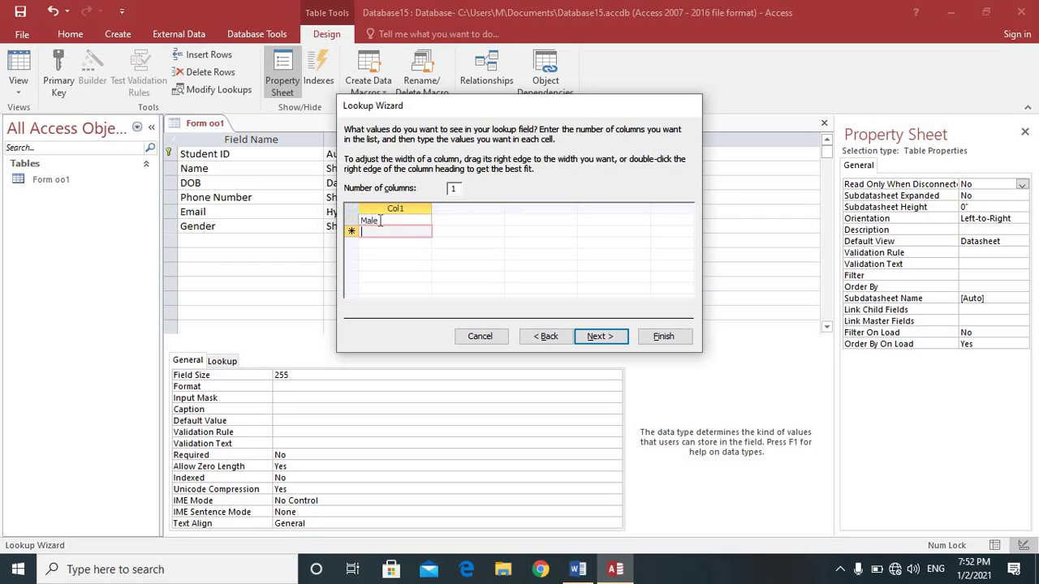
pyautogui.write('Female')
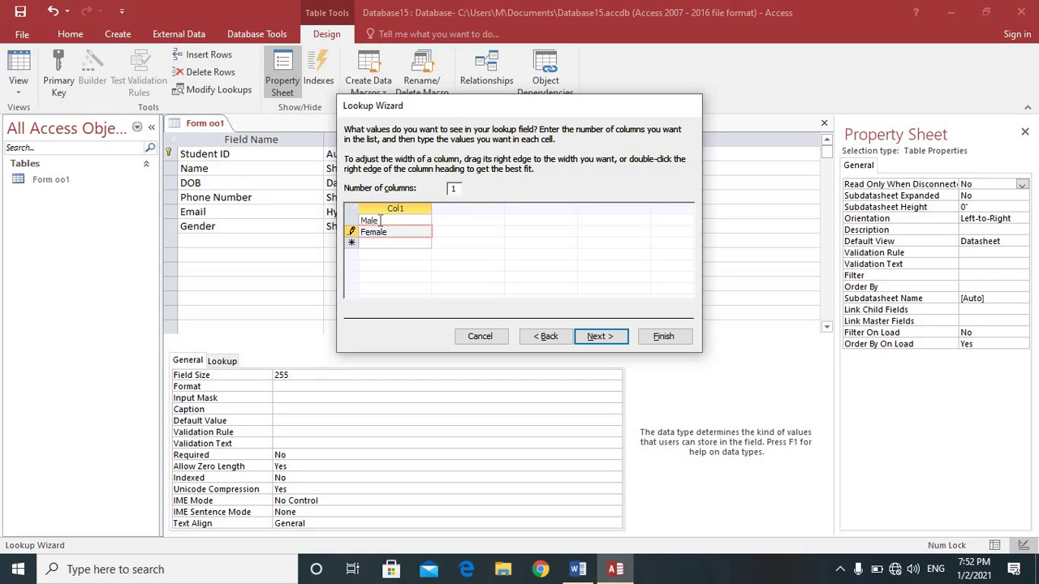
pyautogui.click(580, 337)
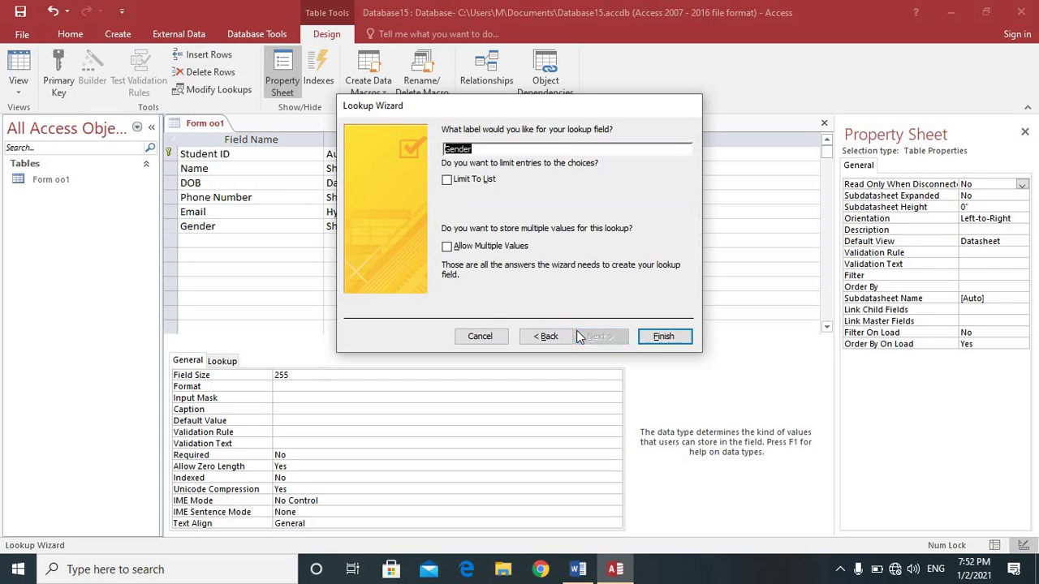
pyautogui.click(654, 342)
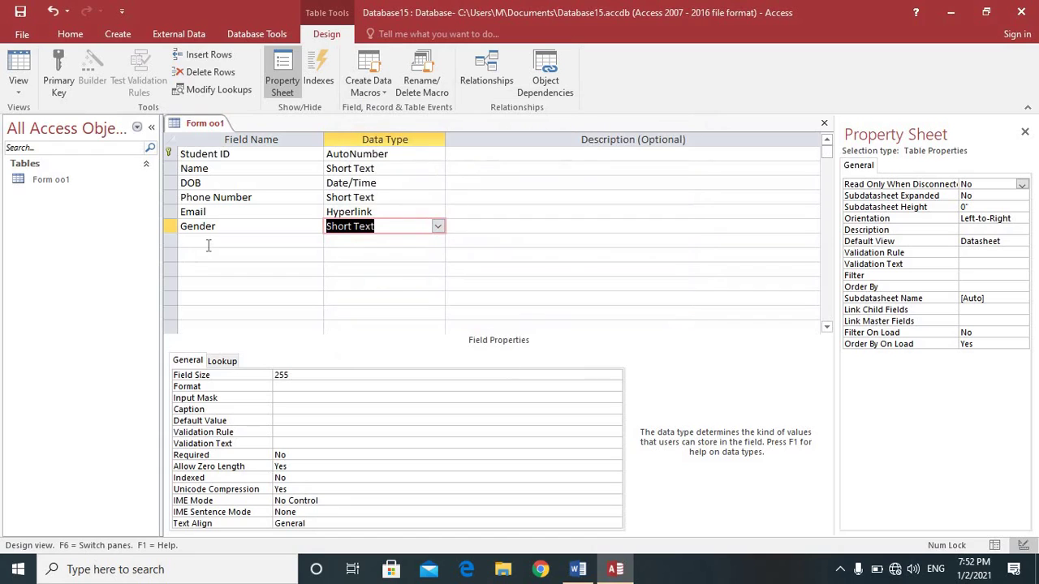
pyautogui.click(210, 240)
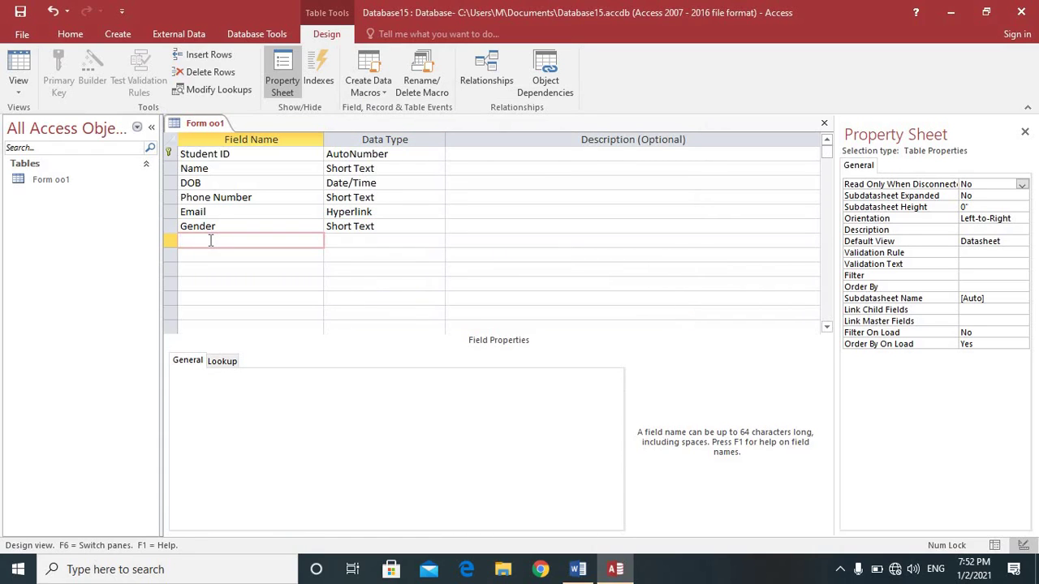
# Step: Add a Pic field with the Attachment data type and switch the table to Datasheet View
pyautogui.write('Pic')
pyautogui.click(342, 238)
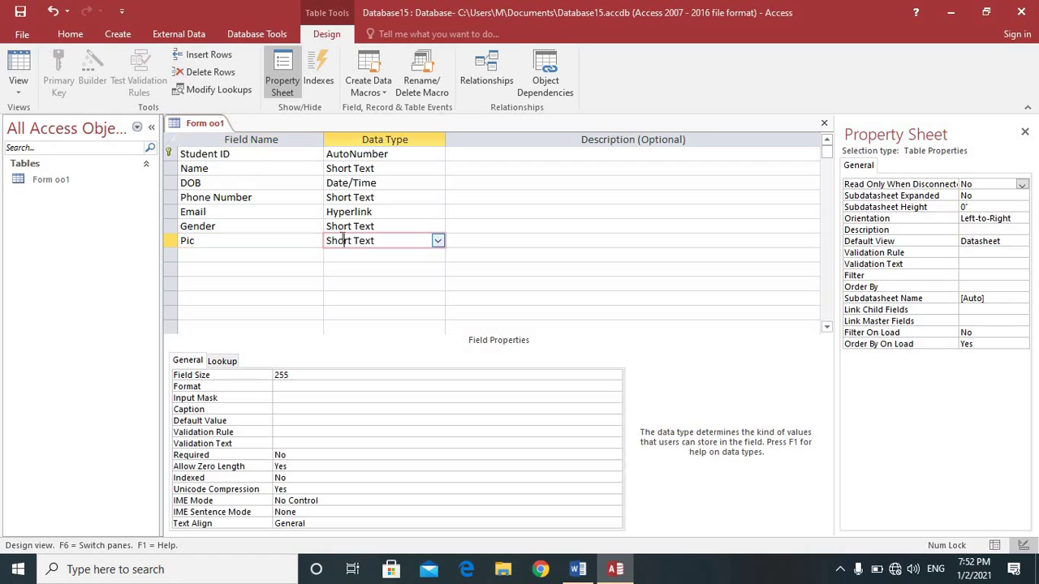
pyautogui.click(438, 242)
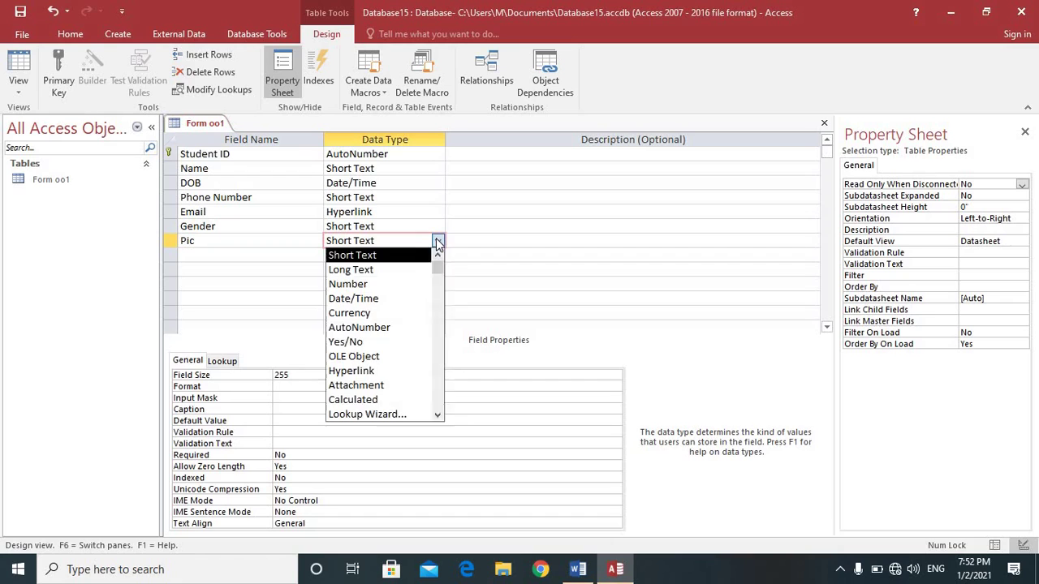
pyautogui.click(404, 386)
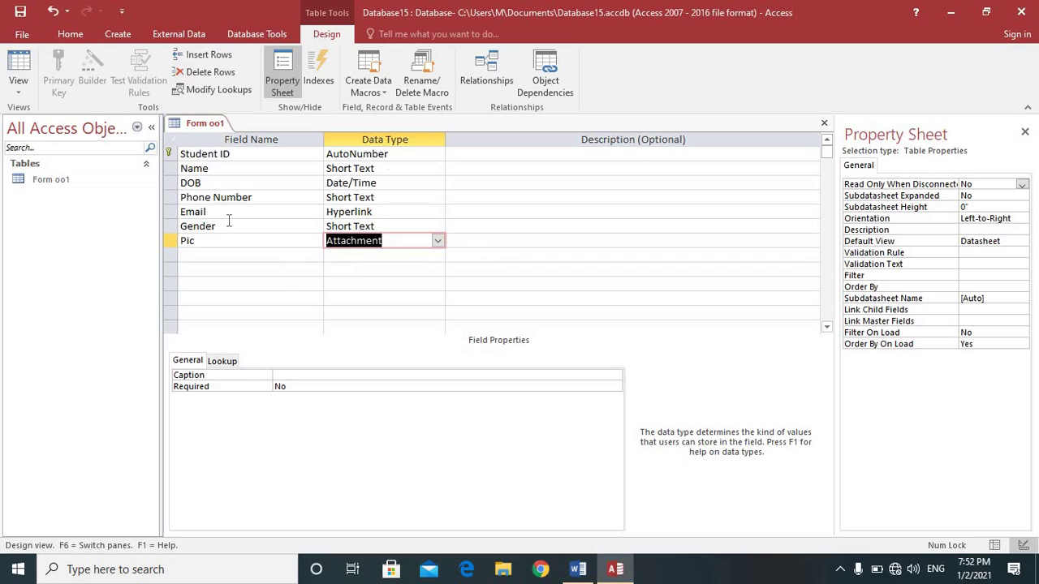
pyautogui.click(23, 91)
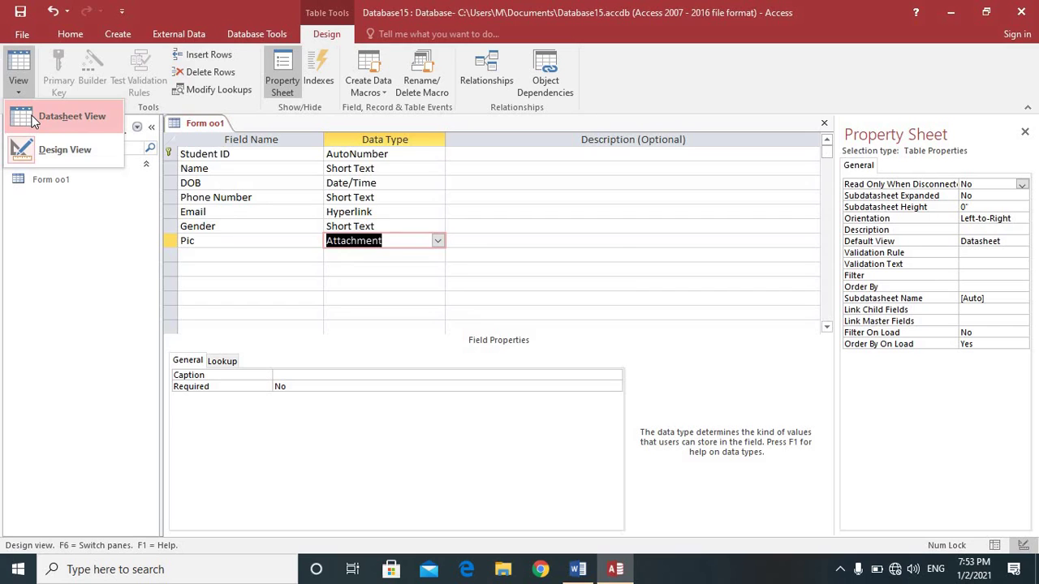
pyautogui.click(33, 120)
pyautogui.click(468, 331)
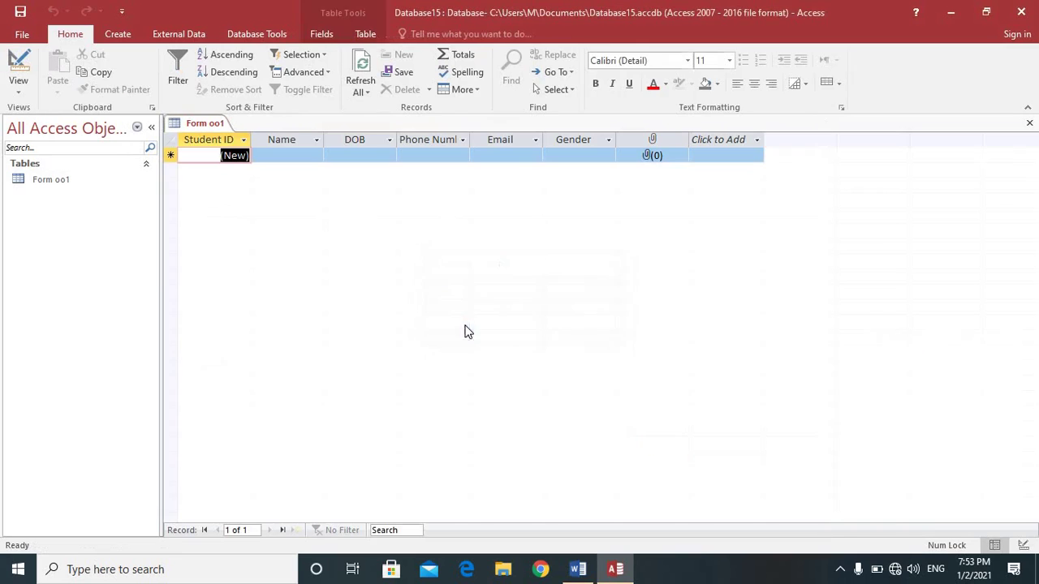
pyautogui.click(230, 156)
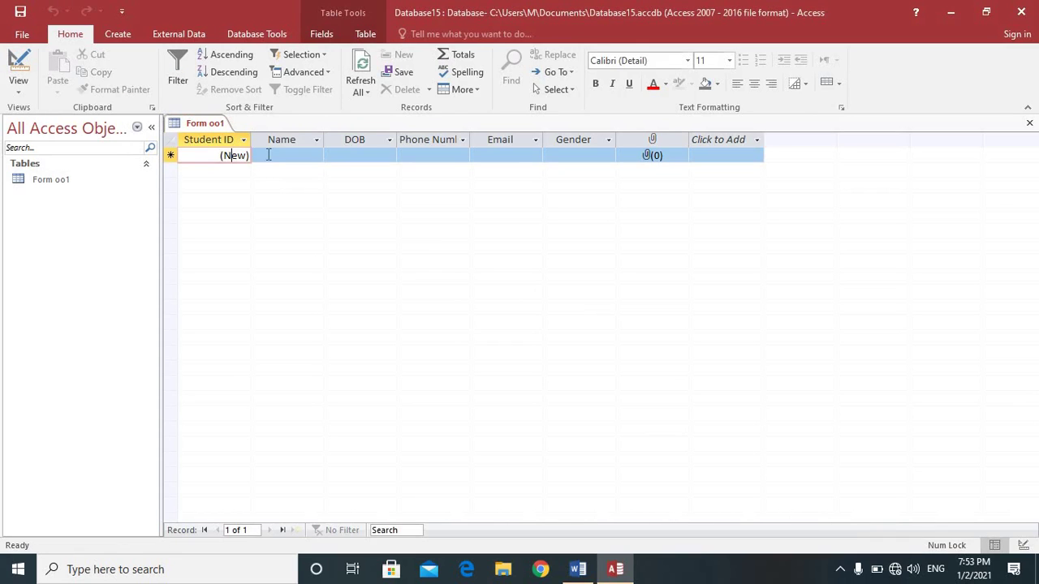
pyautogui.click(268, 155)
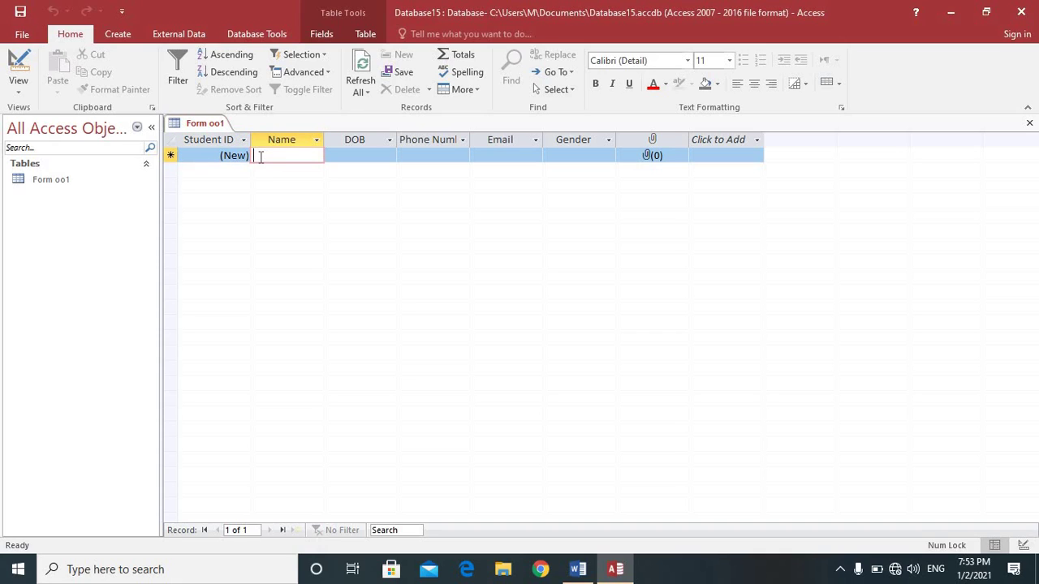
pyautogui.write('Abid')
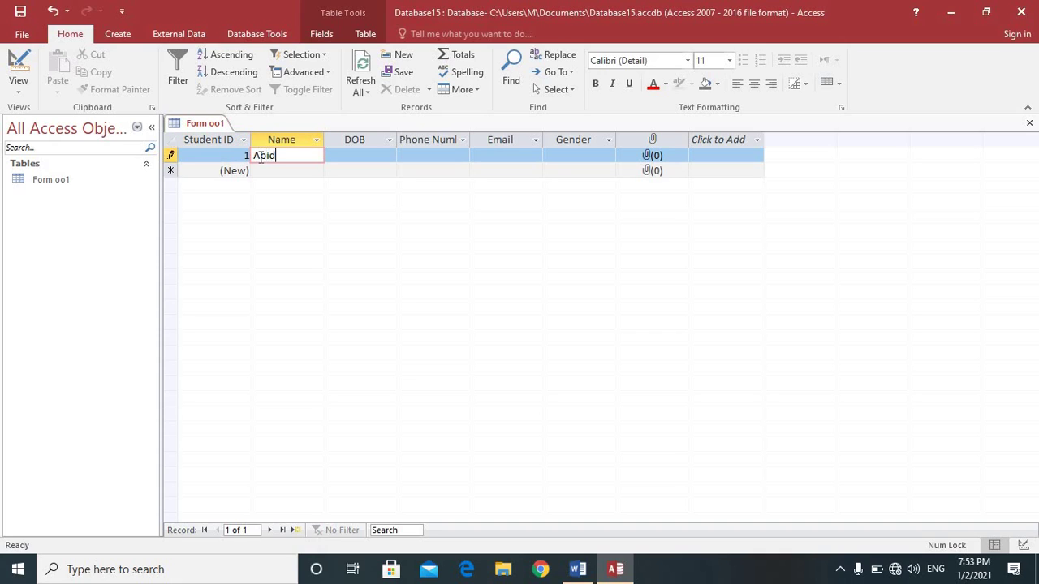
pyautogui.press('Tab')
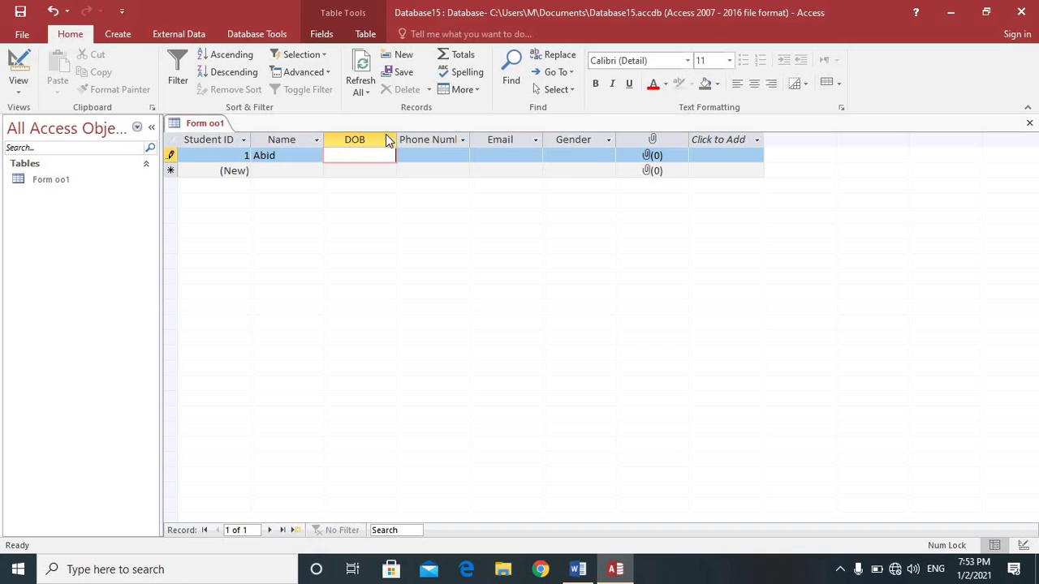
pyautogui.click(354, 157)
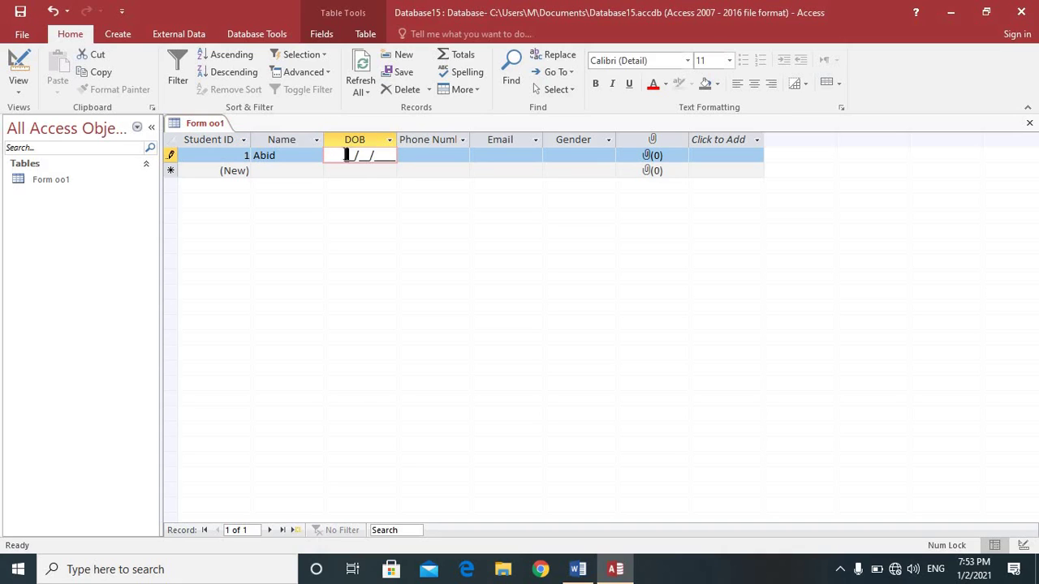
pyautogui.write('09/06/1999')
pyautogui.click(408, 154)
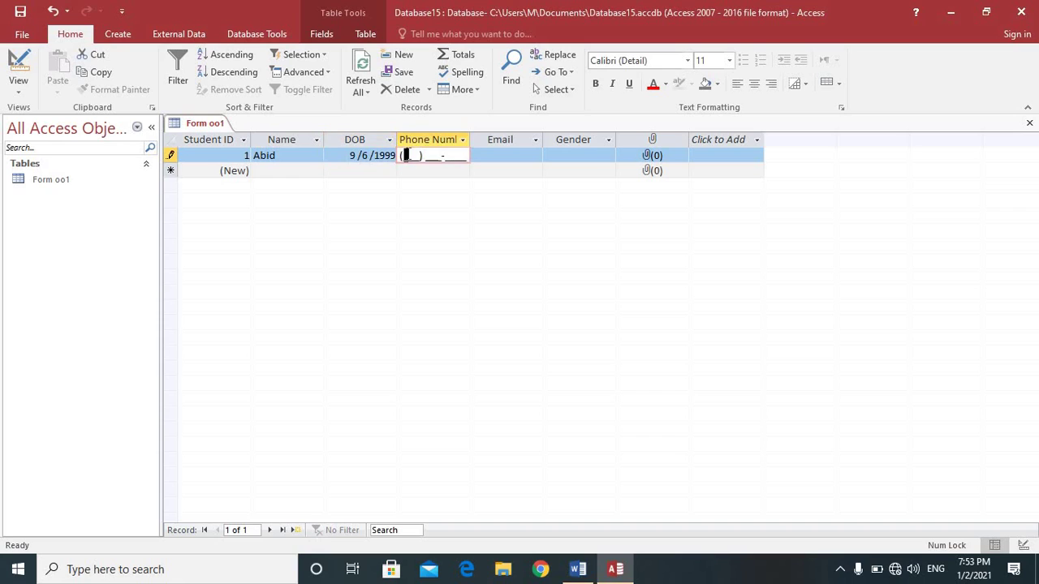
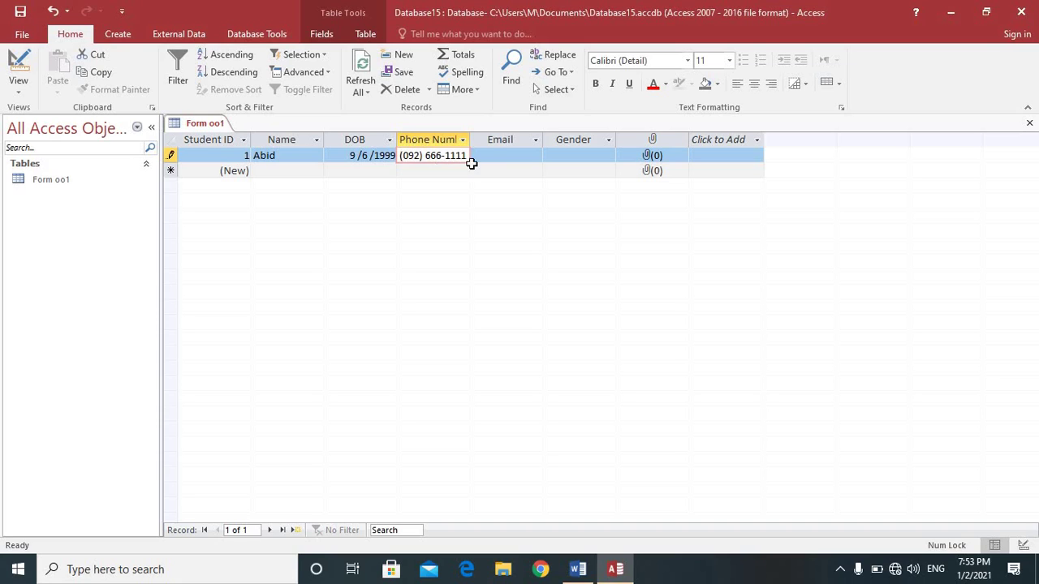
# Step: Enter the student's e-mail address and set Gender to Male
pyautogui.click(478, 154)
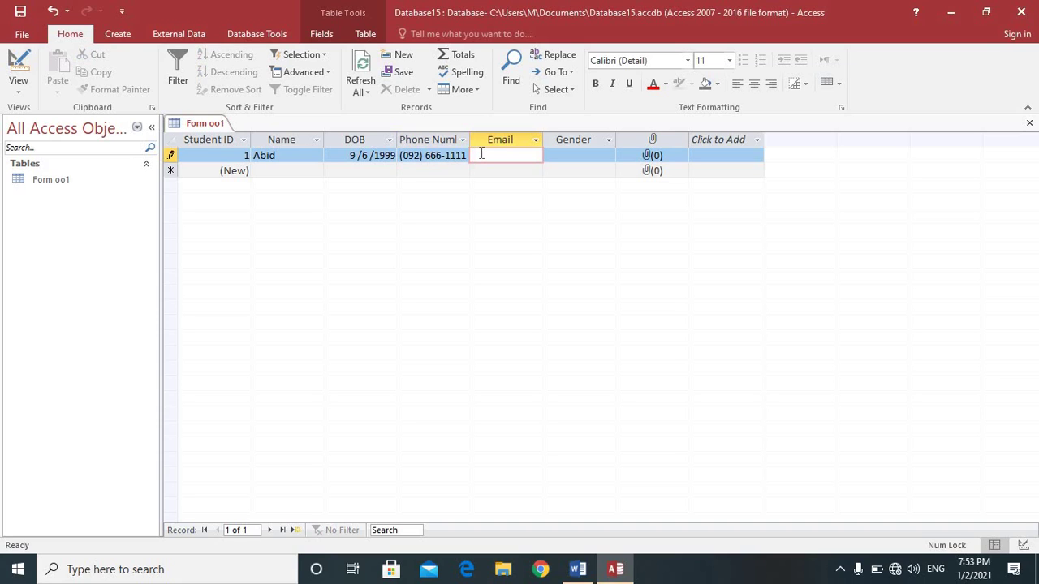
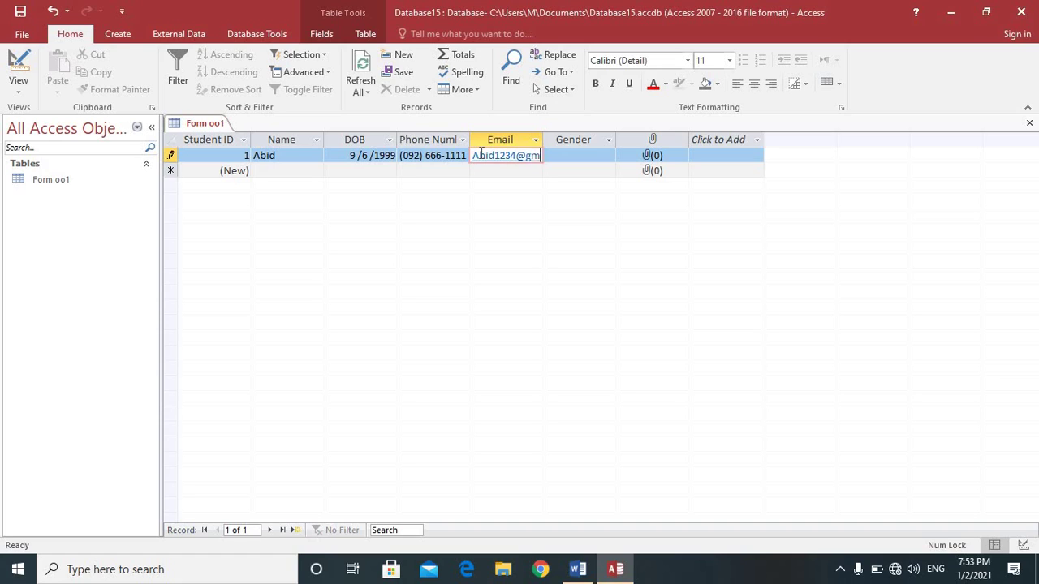
pyautogui.click(555, 156)
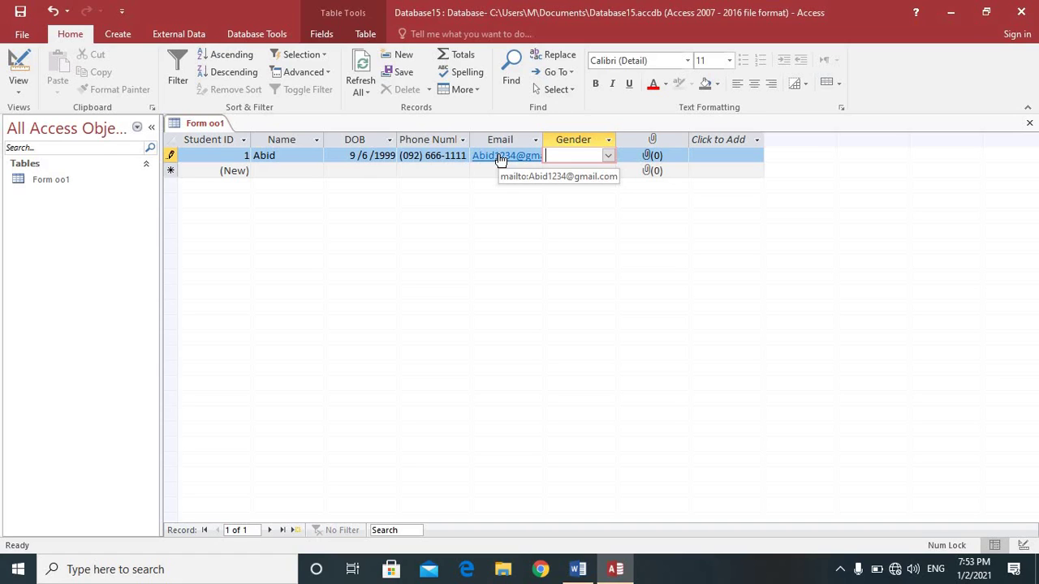
pyautogui.click(606, 156)
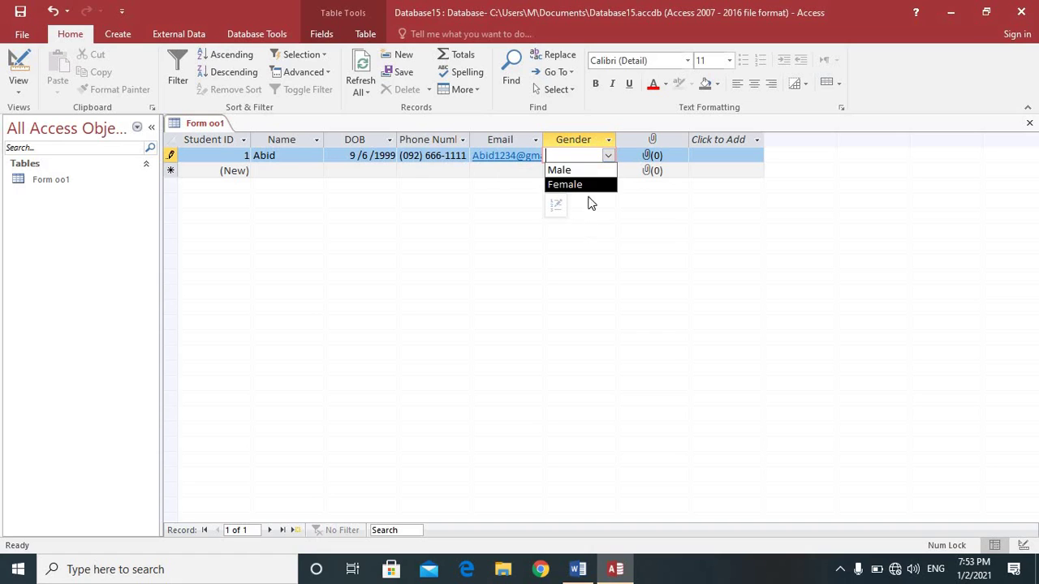
pyautogui.click(591, 169)
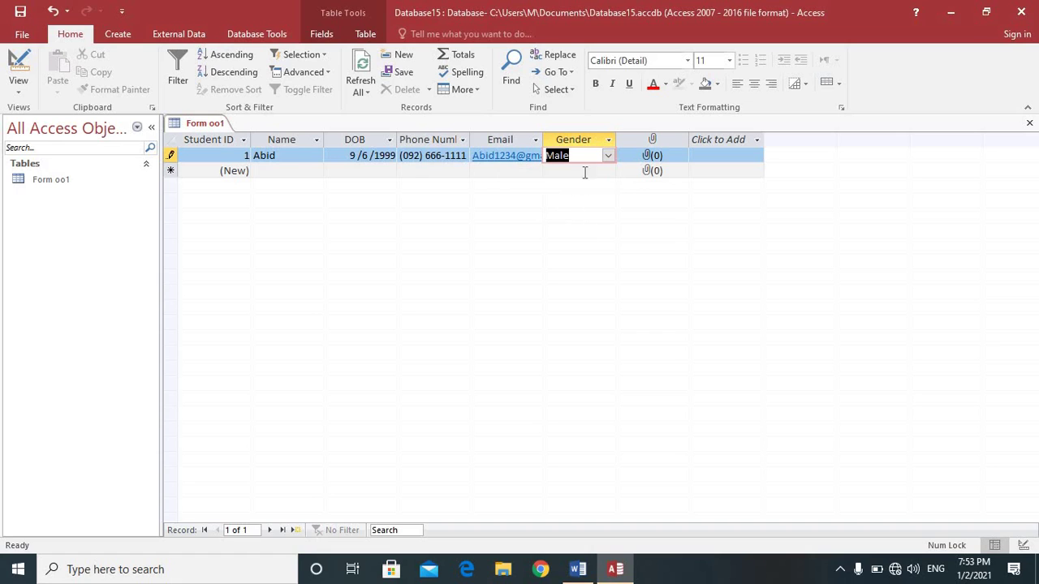
# Step: Attach access dbms.png from the Desktop to the first record's Pic field
pyautogui.doubleClick(650, 155)
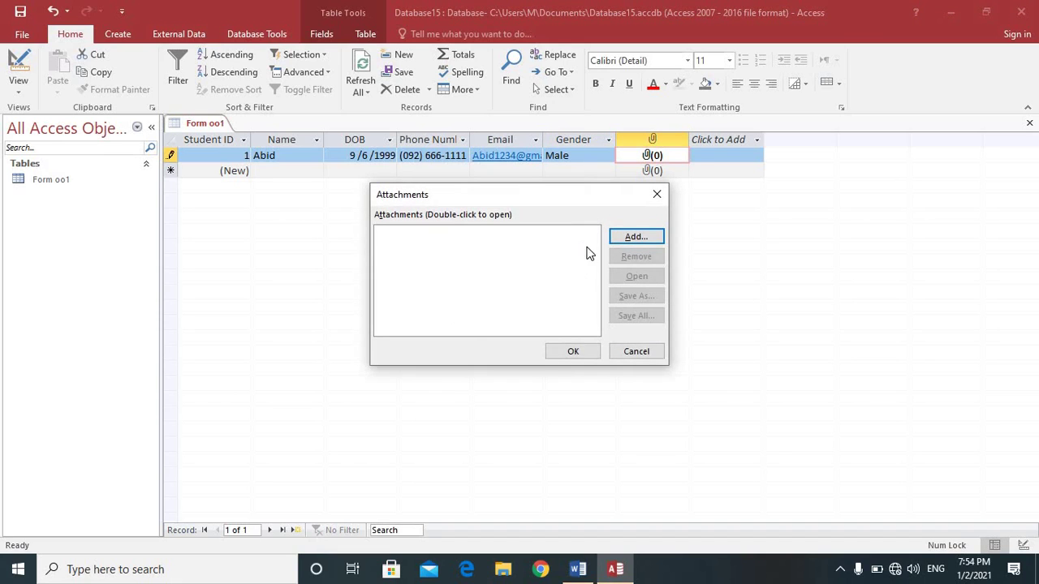
pyautogui.click(630, 244)
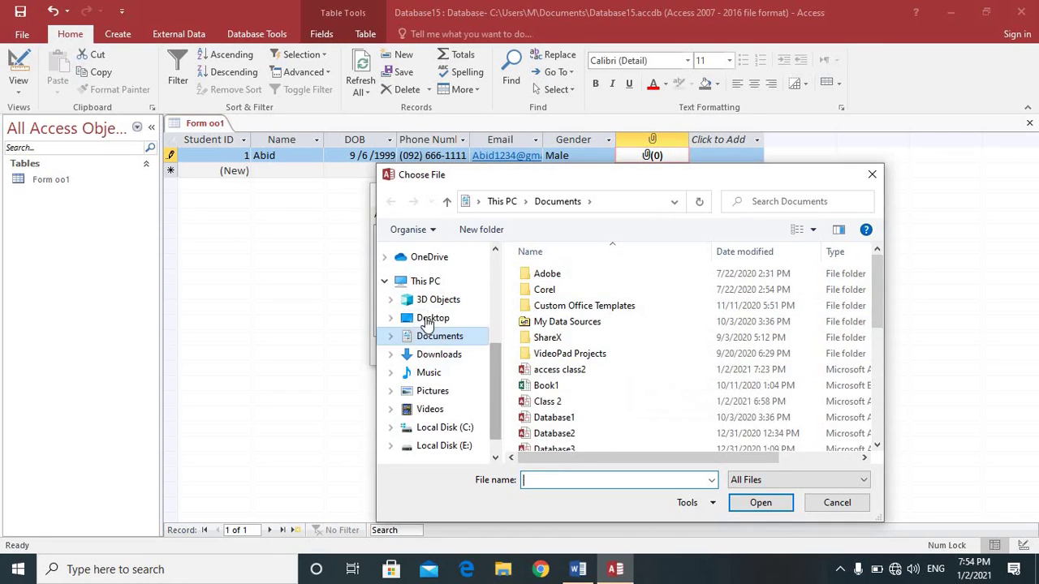
pyautogui.click(430, 320)
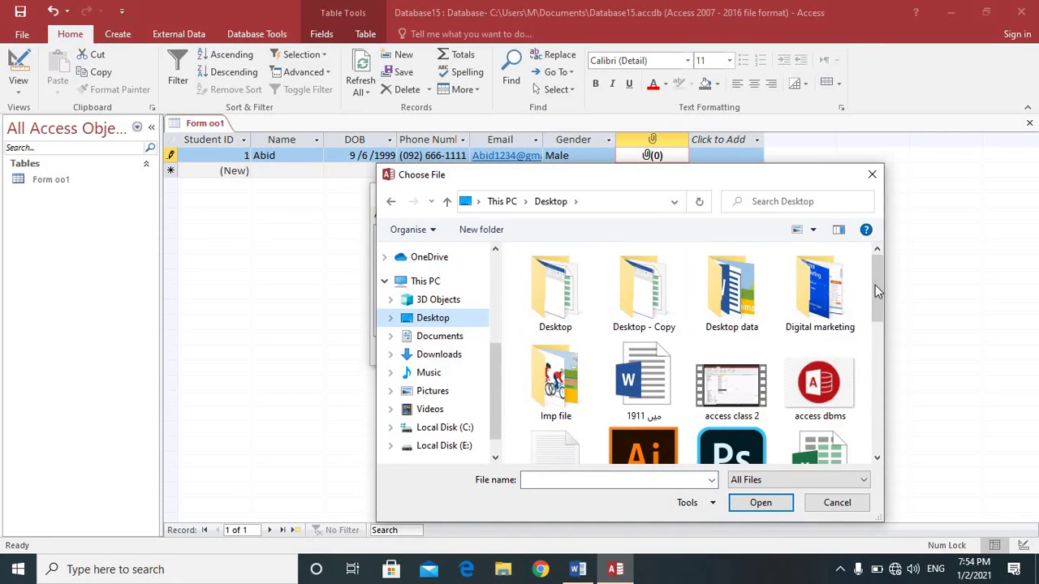
pyautogui.moveTo(875, 296); pyautogui.dragTo(875, 317)
pyautogui.click(817, 317)
pyautogui.click(761, 502)
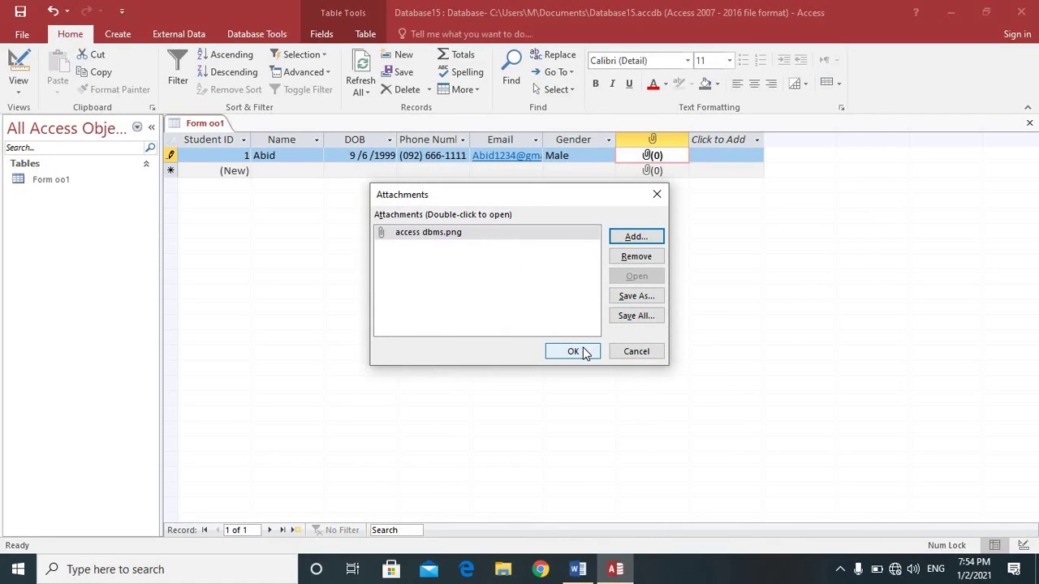
pyautogui.click(573, 352)
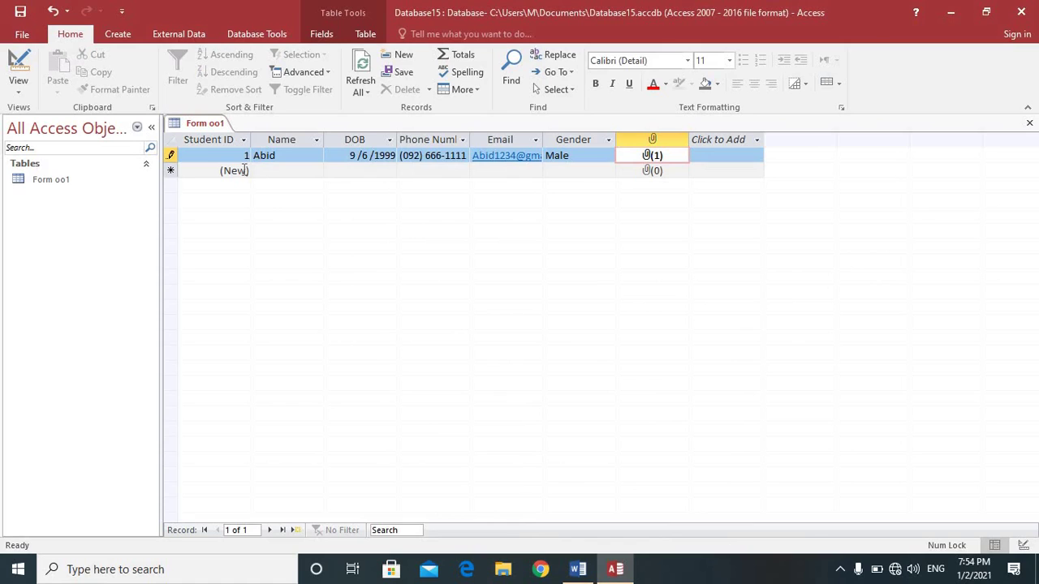
pyautogui.click(260, 171)
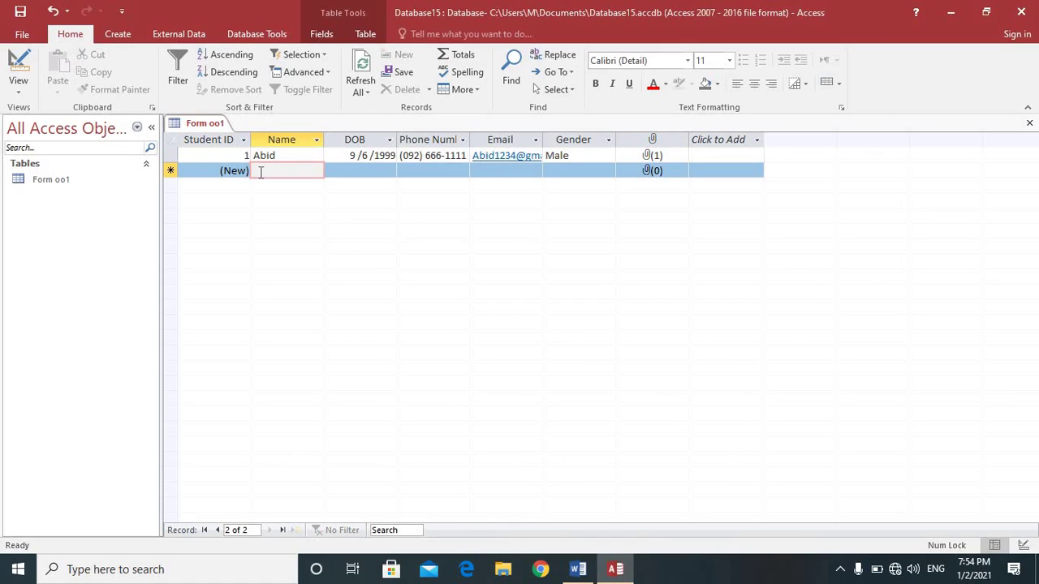
# Step: Enter the second student's name, DOB 12/11/2000, phone, e-mail and Female gender
pyautogui.write('Aiza')
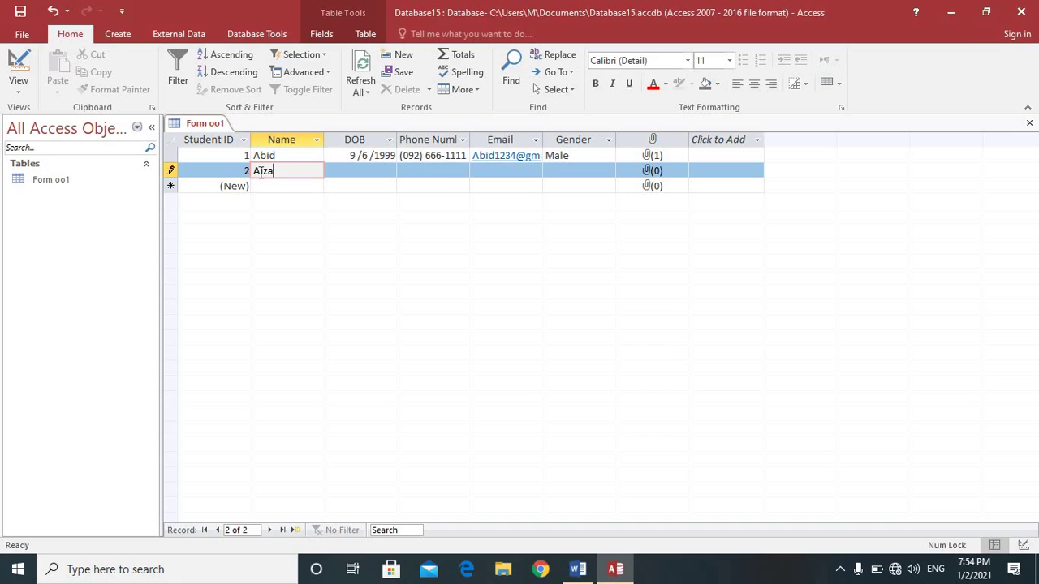
pyautogui.press('Tab')
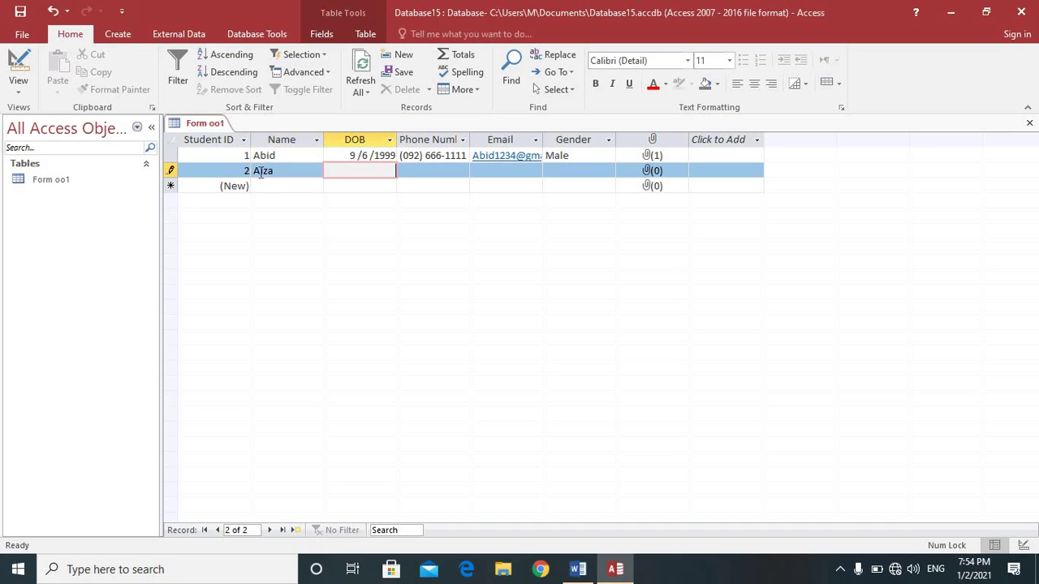
pyautogui.click(352, 170)
pyautogui.write('1')
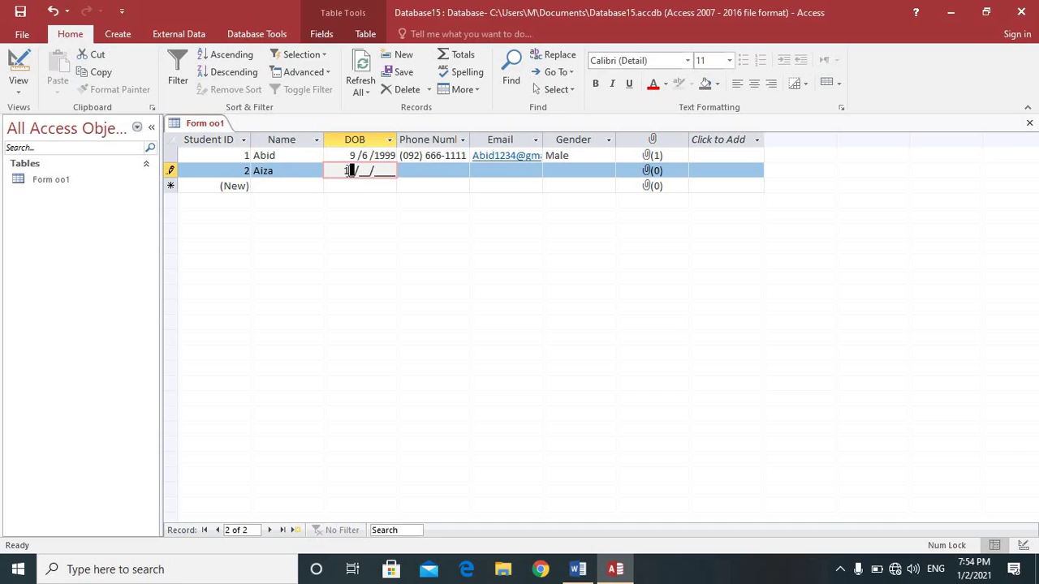
pyautogui.write('2/11/2000')
pyautogui.click(407, 172)
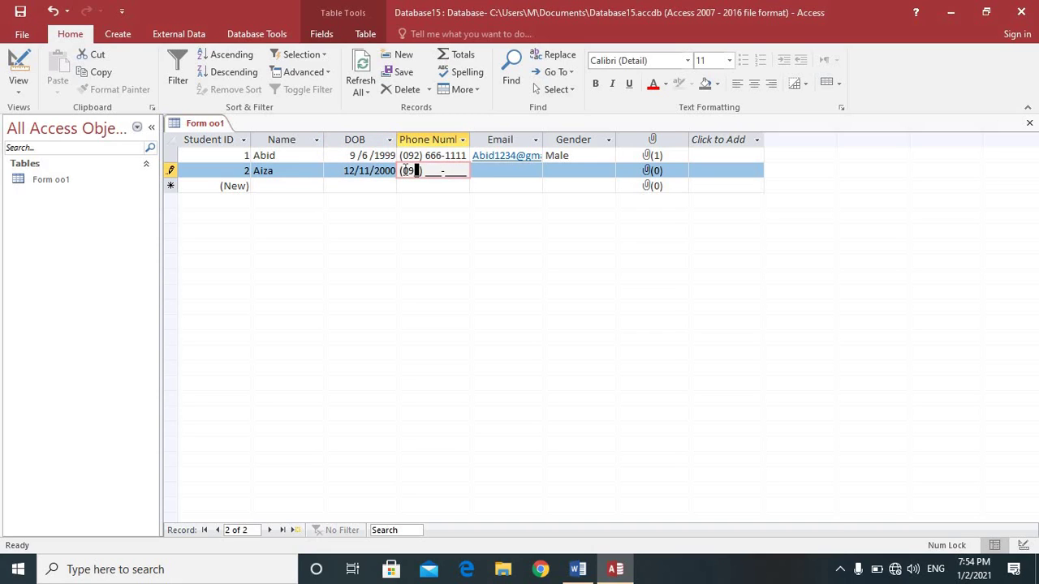
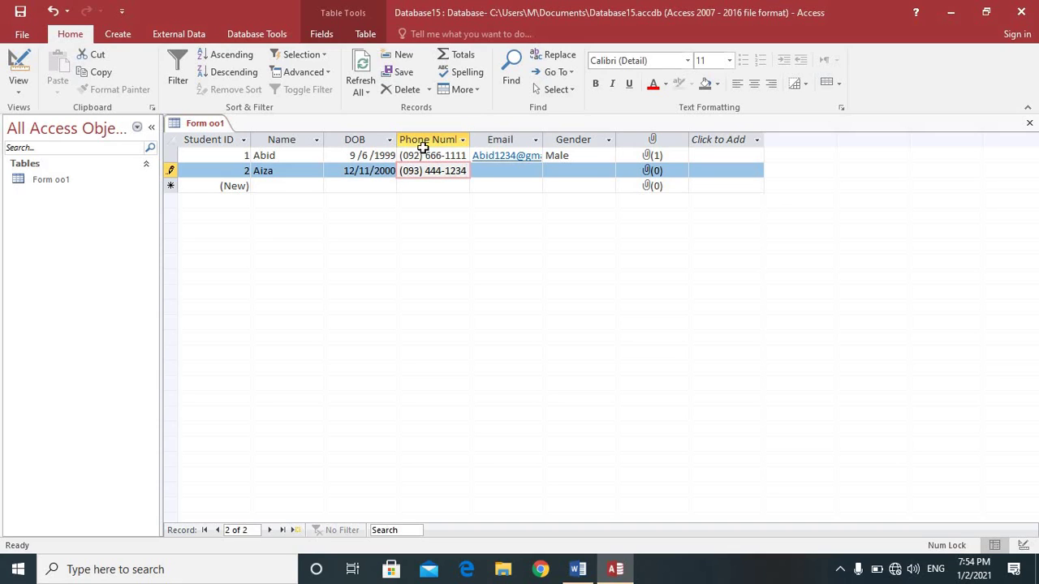
pyautogui.click(477, 170)
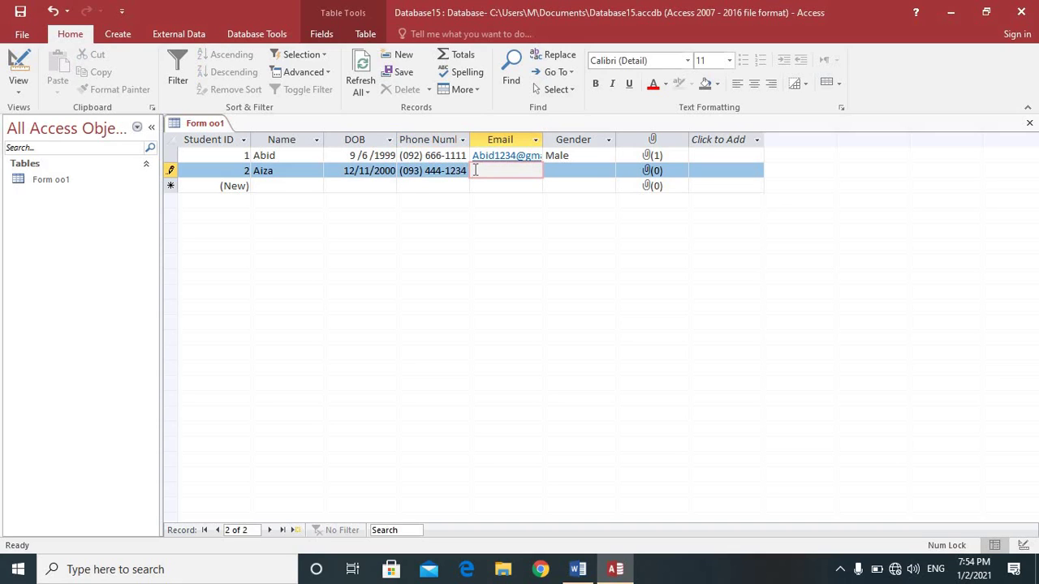
pyautogui.click(560, 170)
pyautogui.click(608, 171)
pyautogui.click(596, 200)
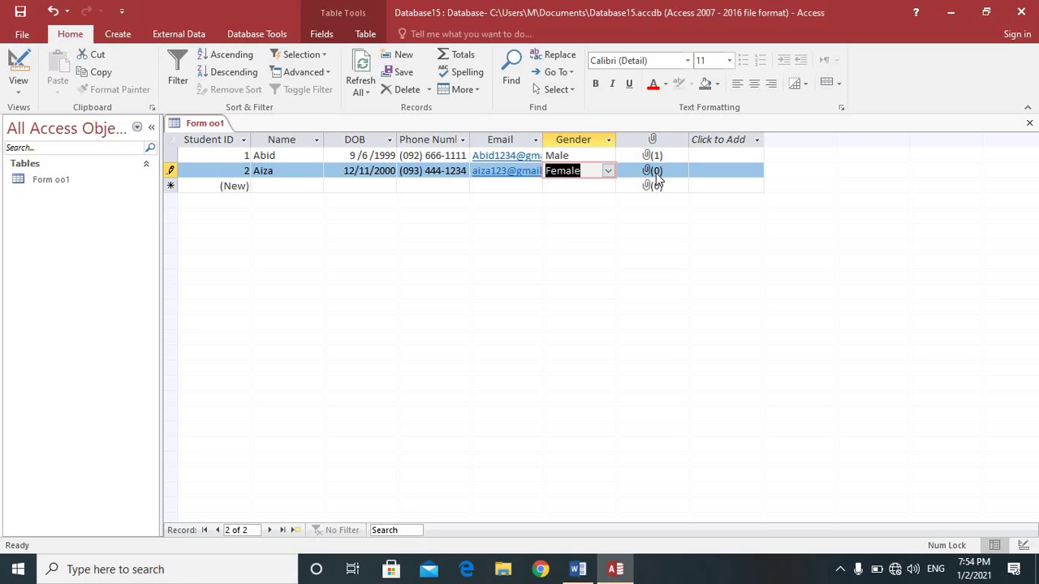
# Step: Attach access dbms.png to the second record's Pic field
pyautogui.doubleClick(654, 171)
pyautogui.click(646, 237)
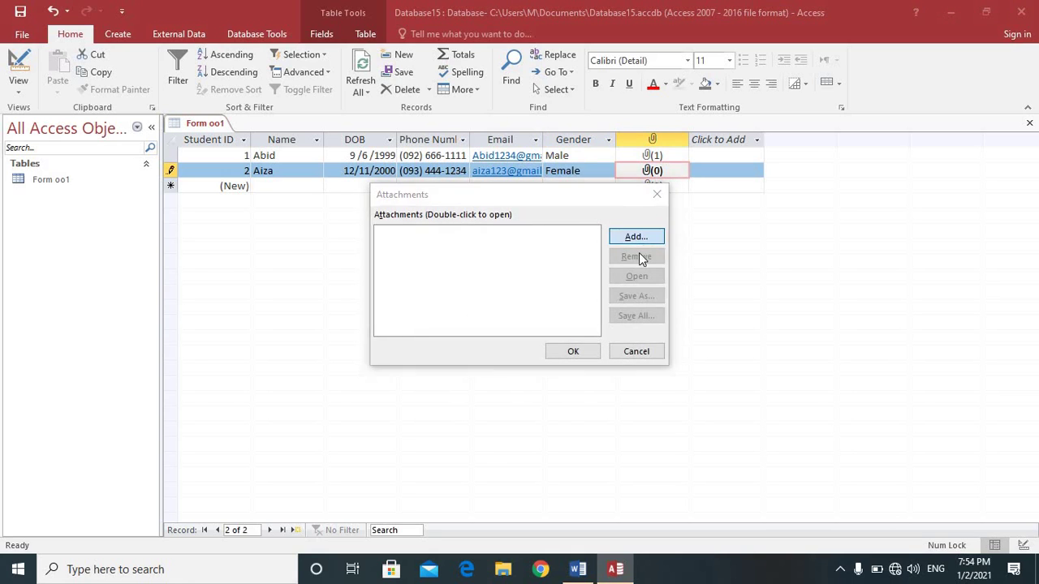
pyautogui.click(820, 382)
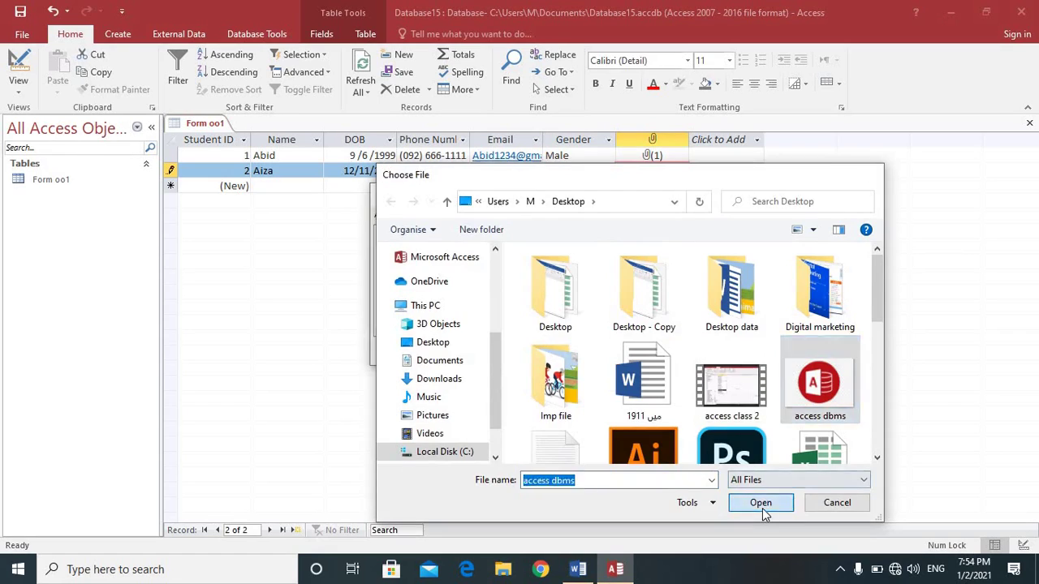
pyautogui.click(761, 504)
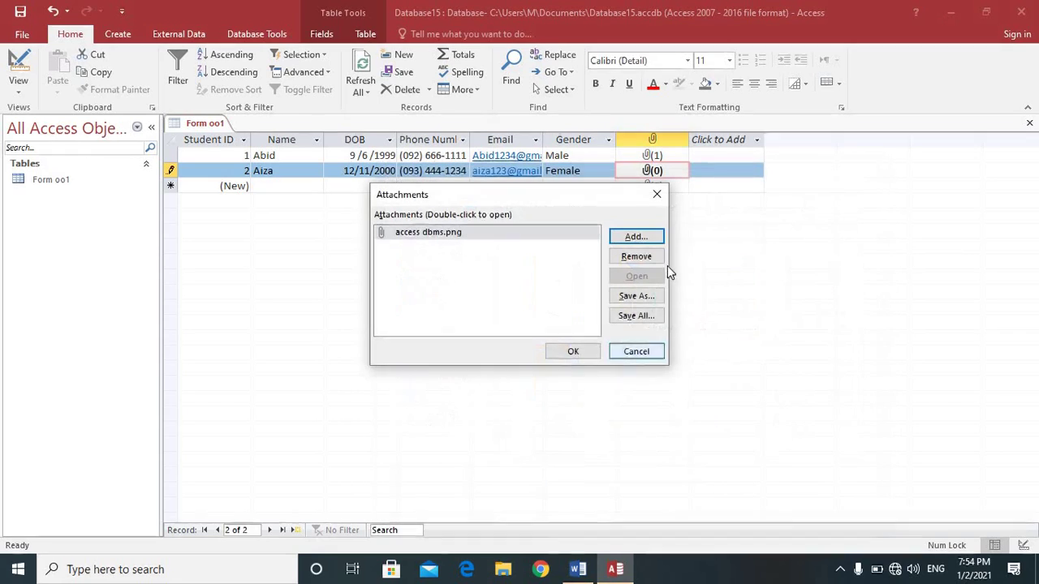
pyautogui.click(584, 350)
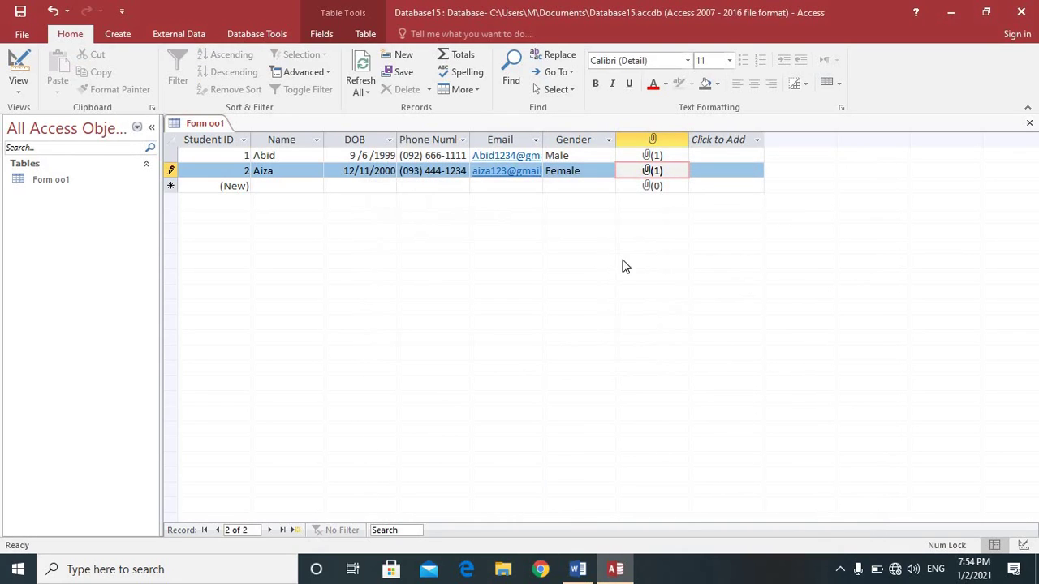
pyautogui.click(282, 186)
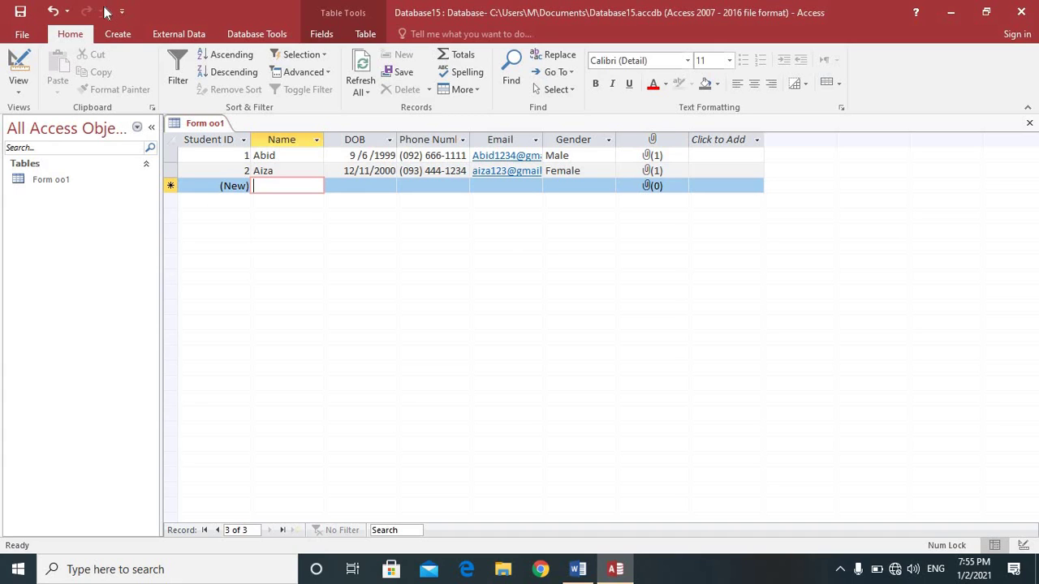
# Step: Create a form from the student table and browse its records with the navigator
pyautogui.click(116, 32)
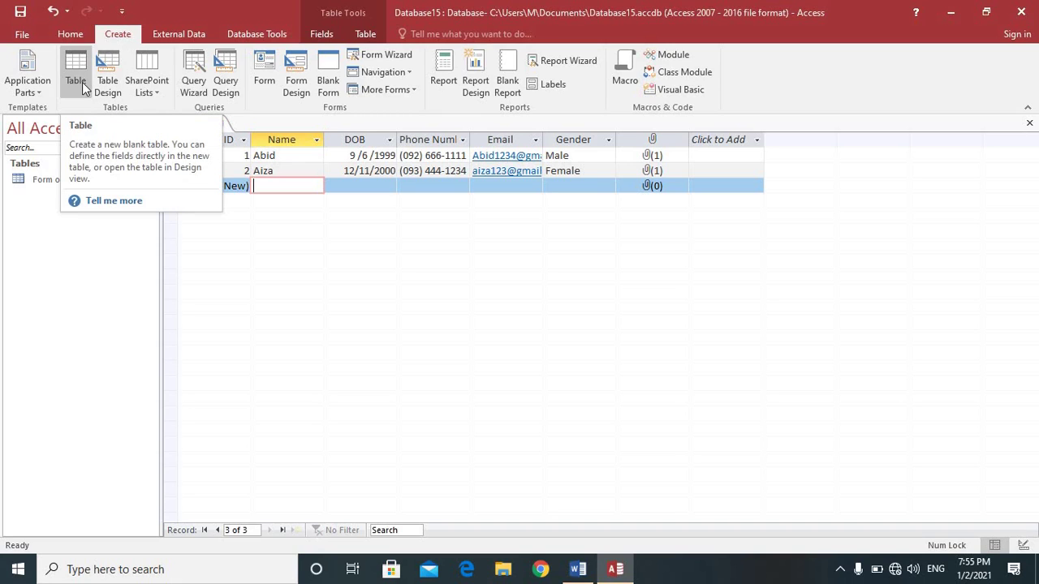
pyautogui.click(267, 82)
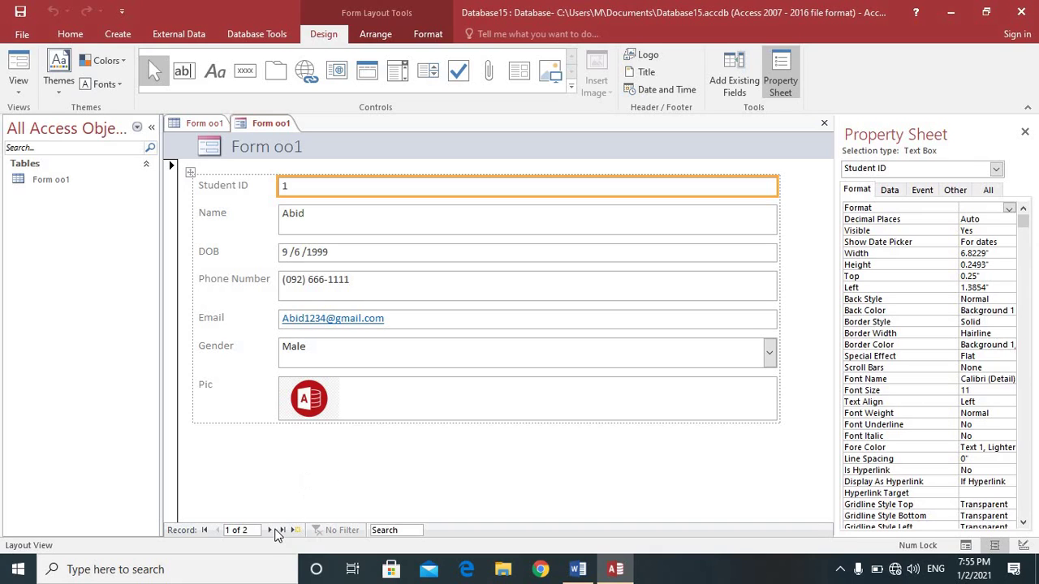
pyautogui.click(268, 531)
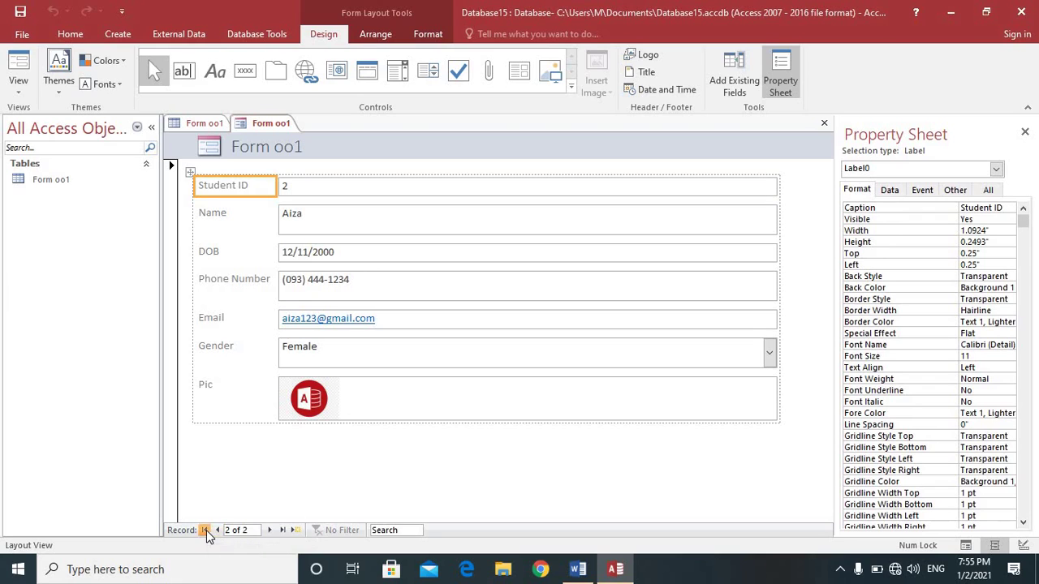
pyautogui.click(205, 530)
pyautogui.click(282, 531)
# Step: Narrow the form's field boxes to about 3.6 inches wide
pyautogui.click(772, 190)
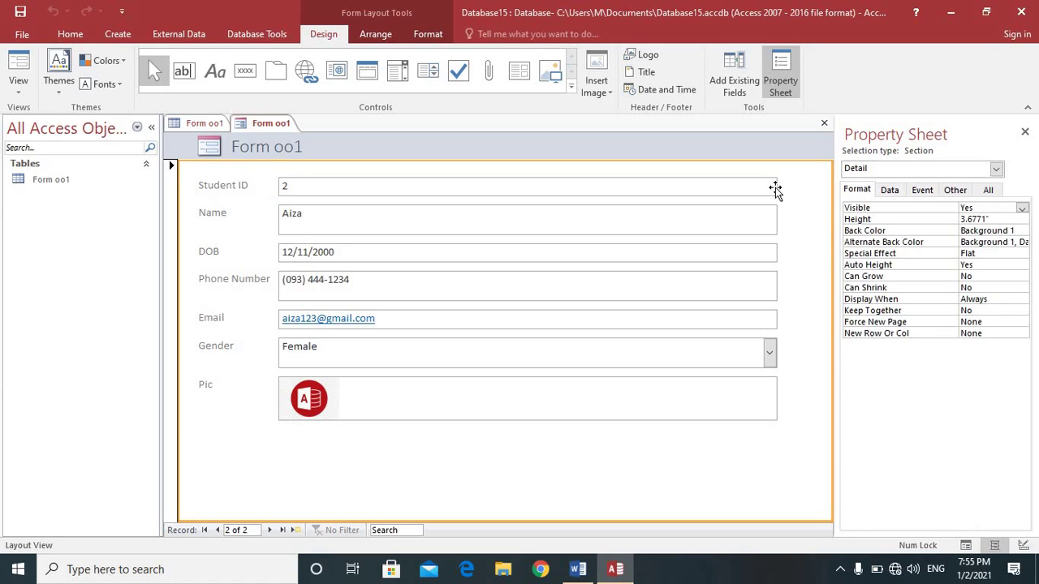
pyautogui.click(775, 177)
pyautogui.moveTo(778, 174); pyautogui.dragTo(710, 176)
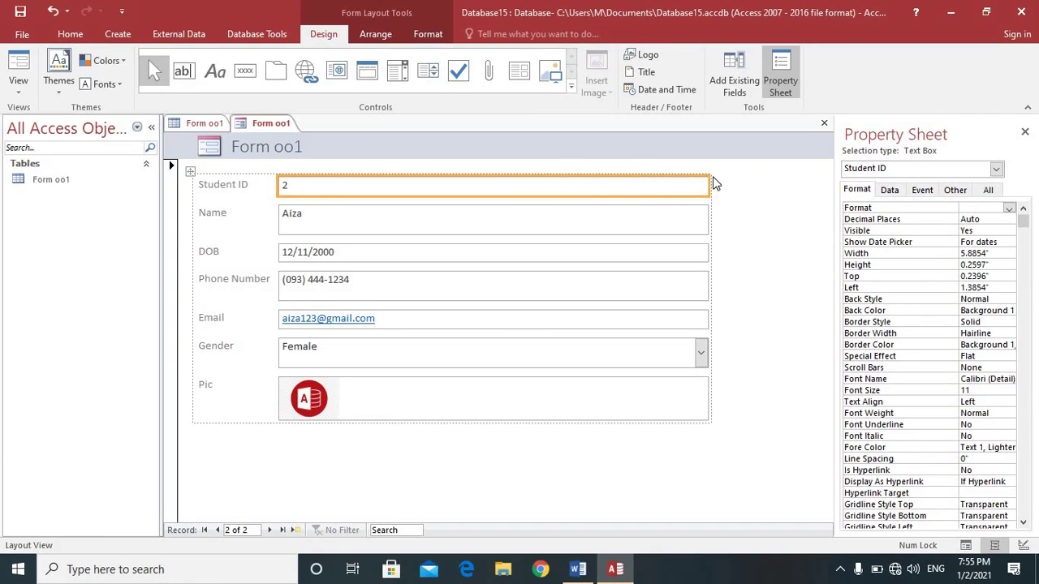
pyautogui.moveTo(703, 182); pyautogui.dragTo(546, 184)
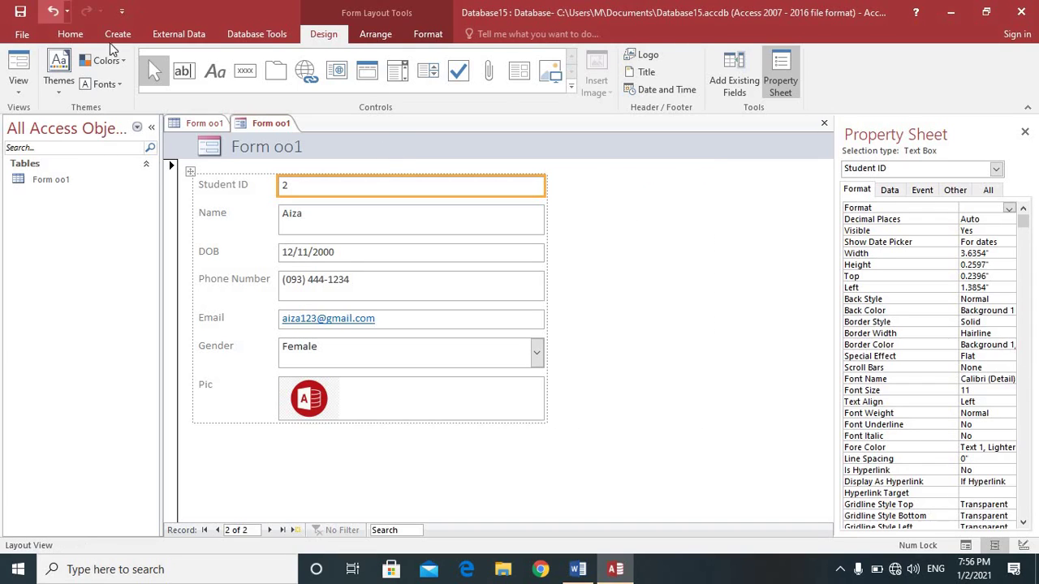
pyautogui.click(117, 34)
# Step: Create a new blank form and switch it to Design View
pyautogui.click(328, 78)
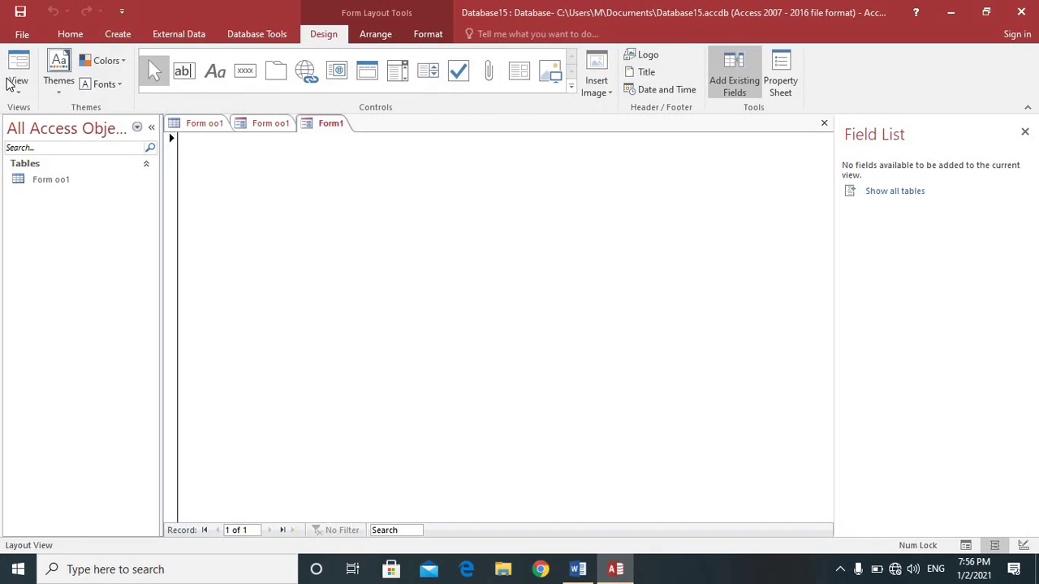
pyautogui.click(14, 89)
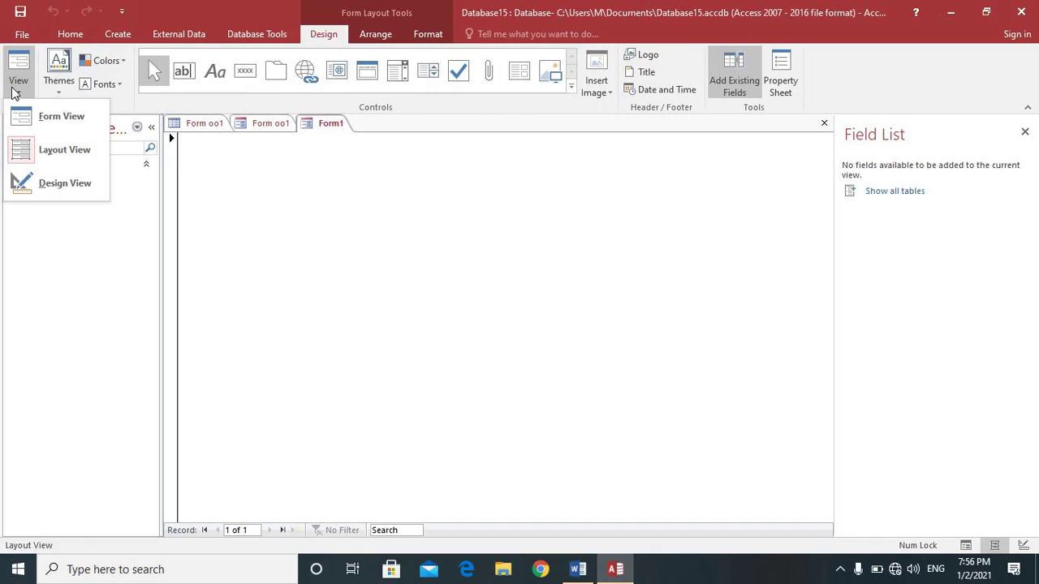
pyautogui.click(36, 177)
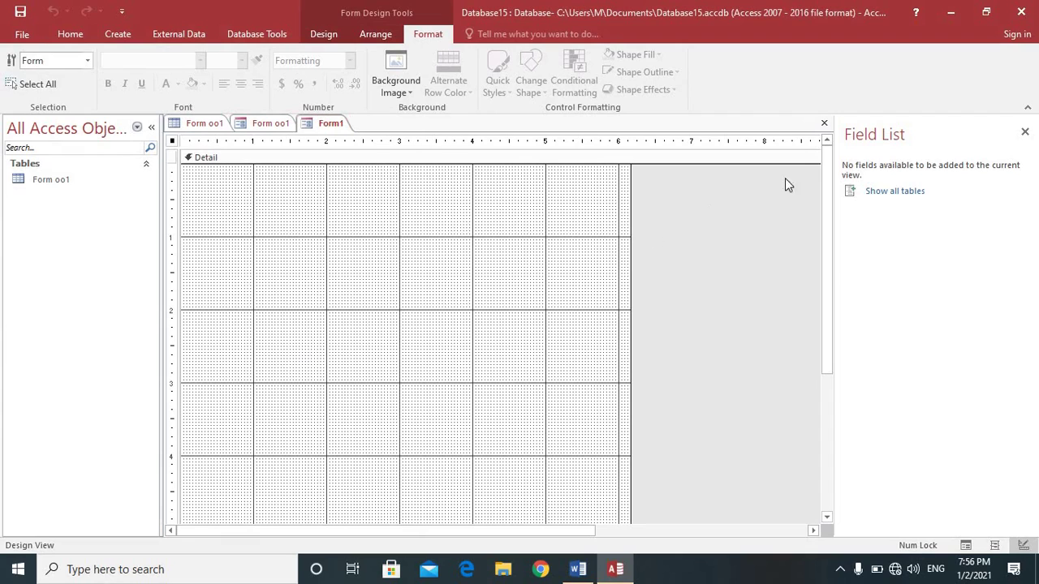
# Step: Add all seven fields, Student ID through Pic, to the form from the Field List
pyautogui.click(868, 195)
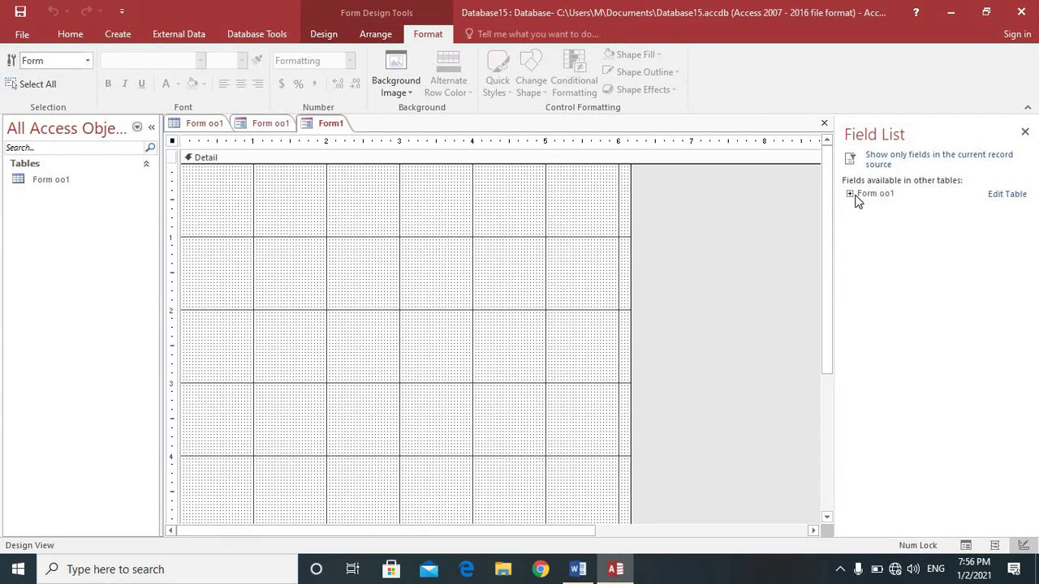
pyautogui.click(851, 194)
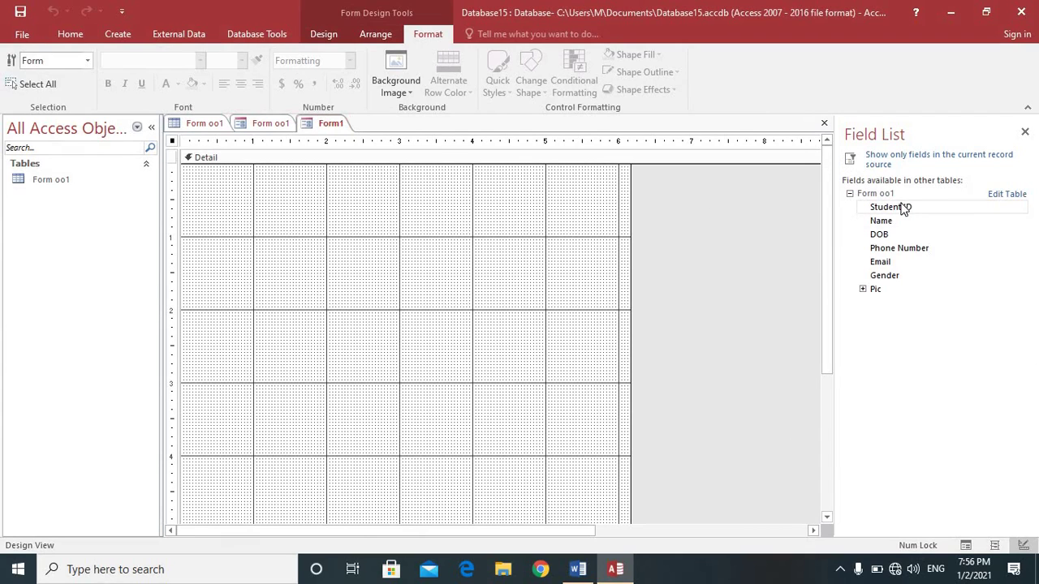
pyautogui.doubleClick(903, 209)
pyautogui.doubleClick(898, 225)
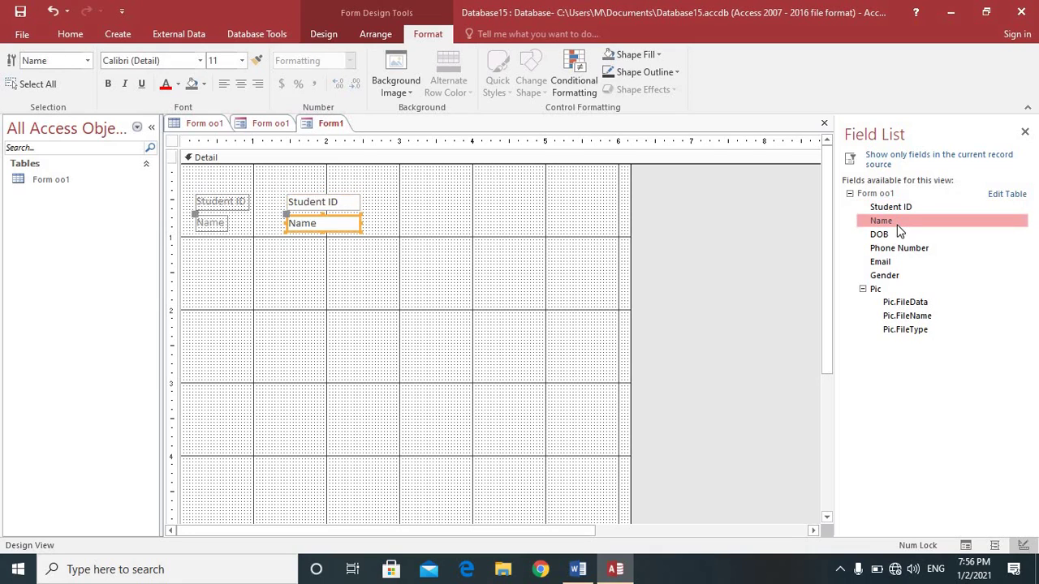
pyautogui.doubleClick(884, 236)
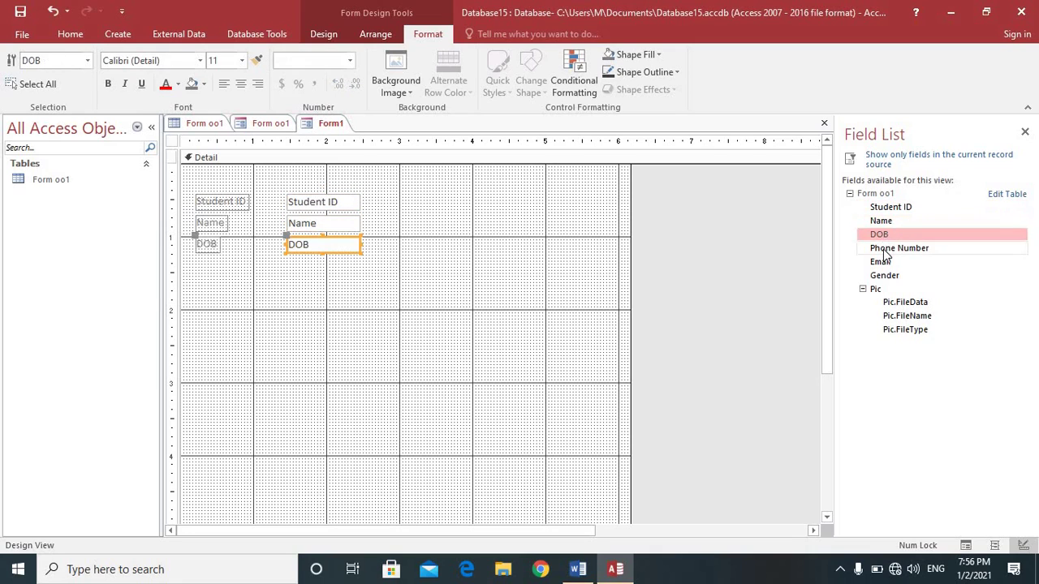
pyautogui.doubleClick(882, 248)
pyautogui.click(883, 263)
pyautogui.doubleClick(883, 263)
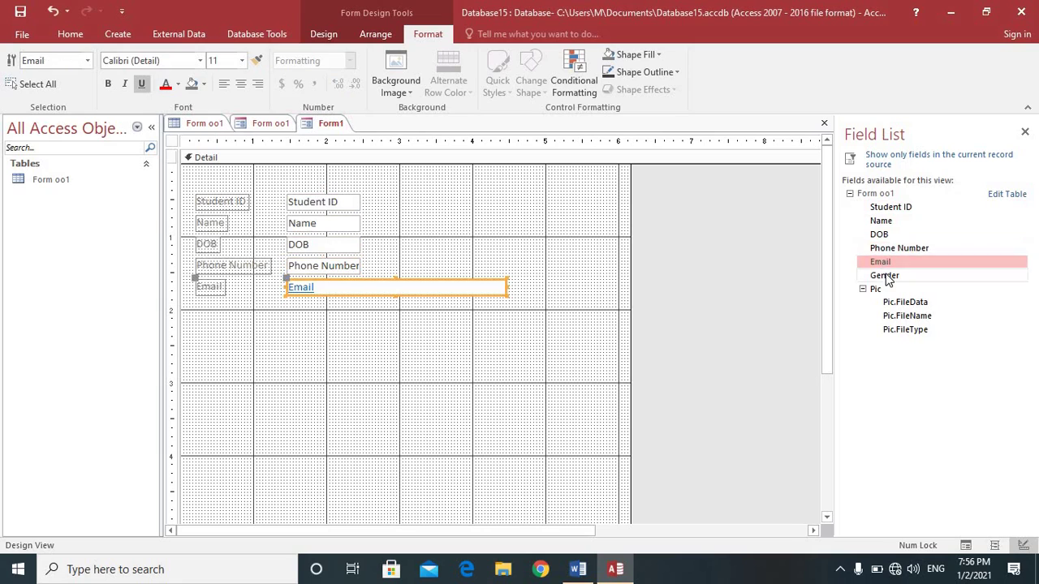
pyautogui.doubleClick(884, 276)
pyautogui.doubleClick(876, 290)
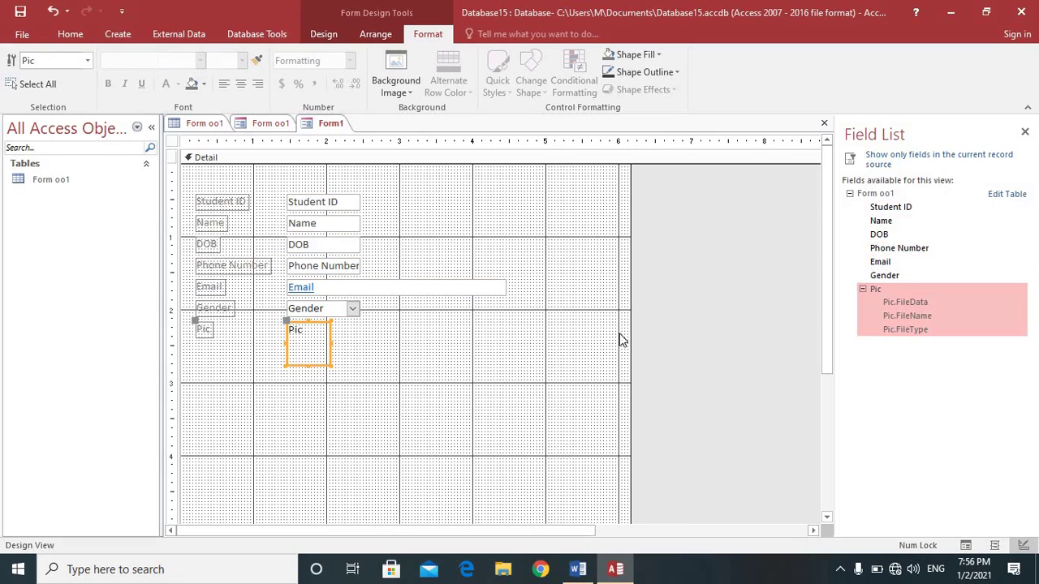
pyautogui.click(475, 382)
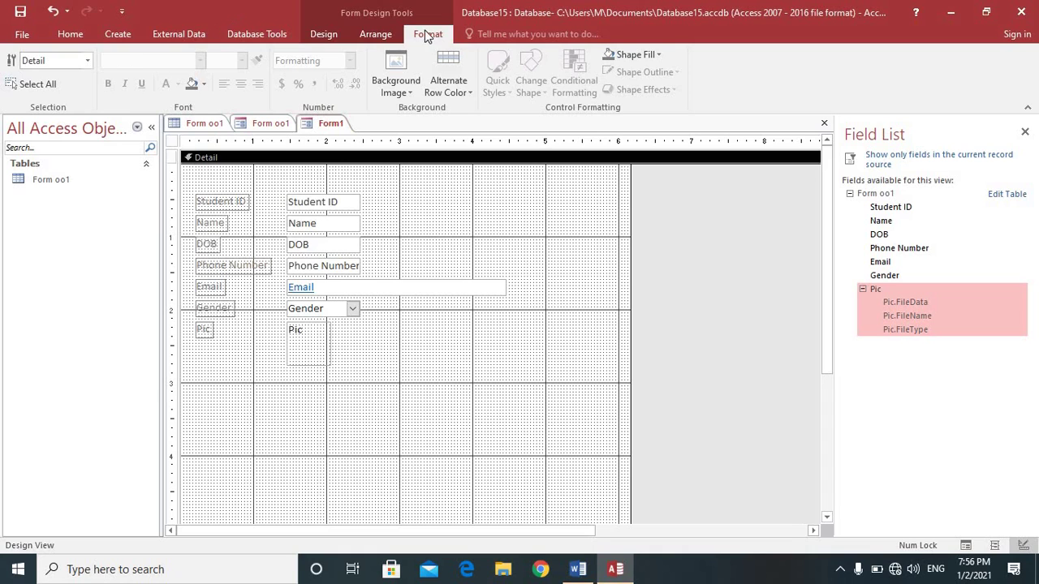
pyautogui.click(317, 32)
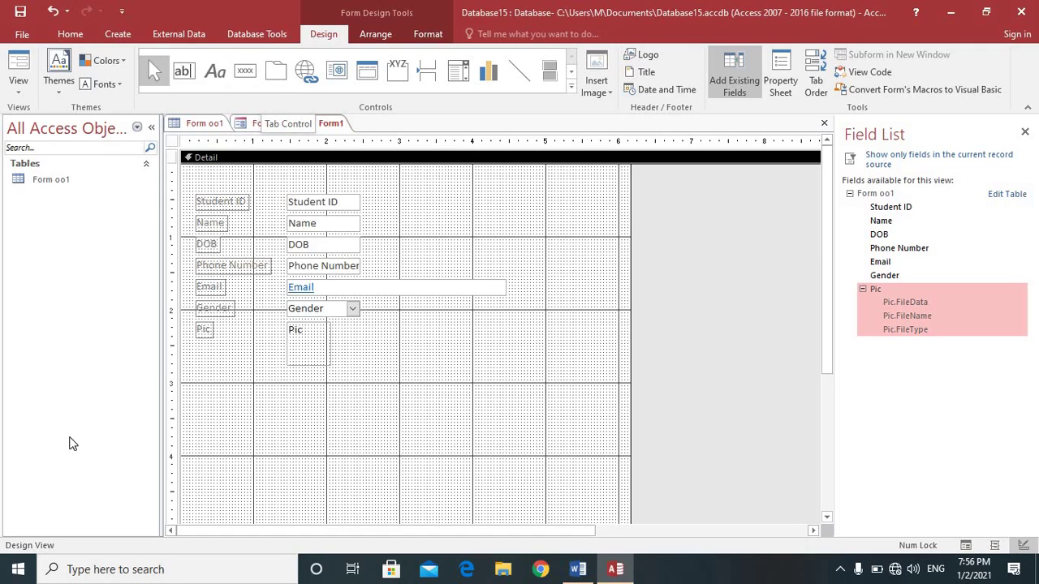
# Step: Draw a command button below the fields and set it to Go To First Record
pyautogui.click(243, 72)
pyautogui.moveTo(204, 396); pyautogui.dragTo(231, 422)
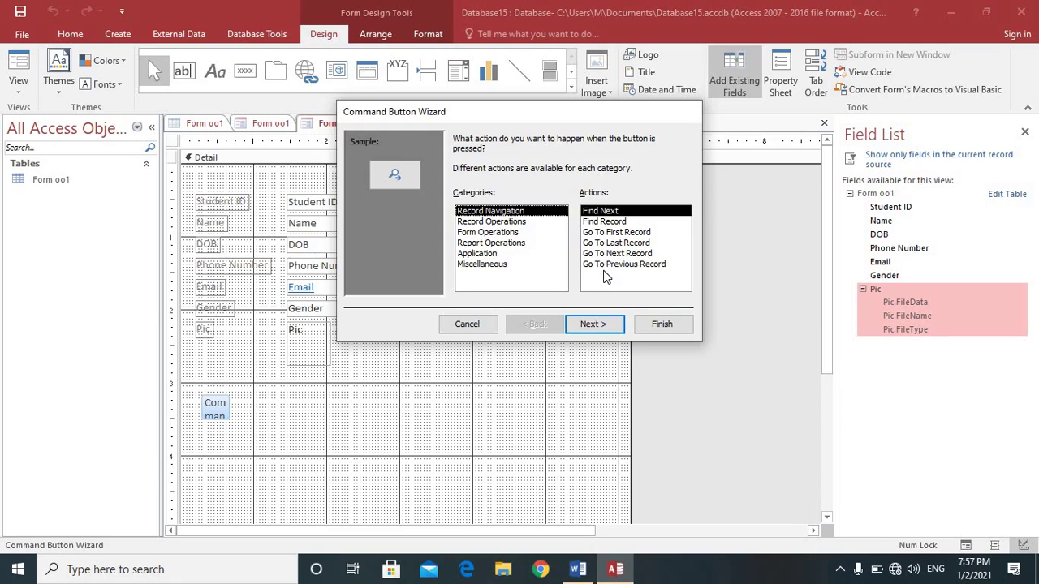
pyautogui.click(625, 243)
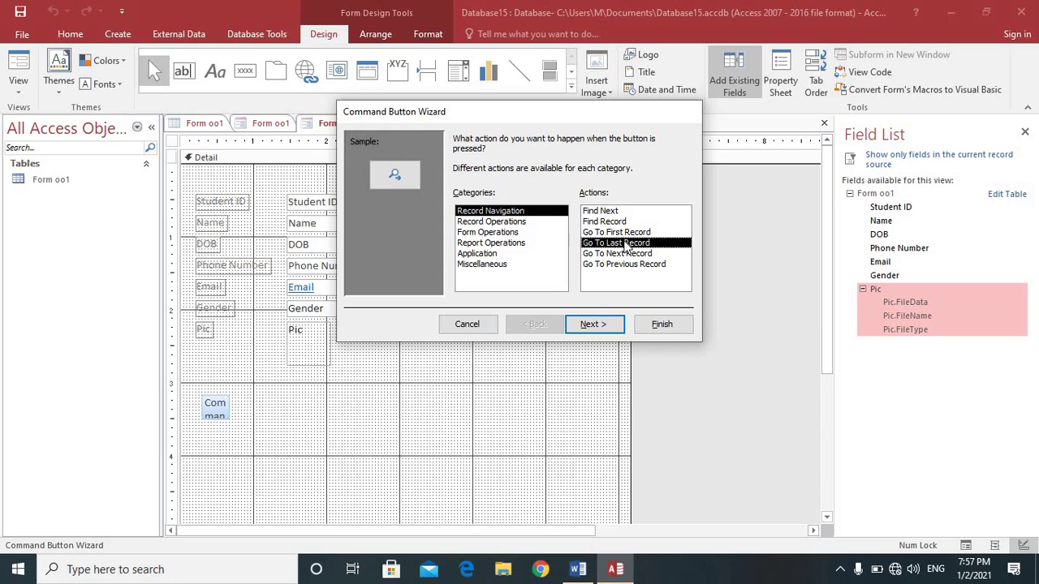
pyautogui.click(618, 233)
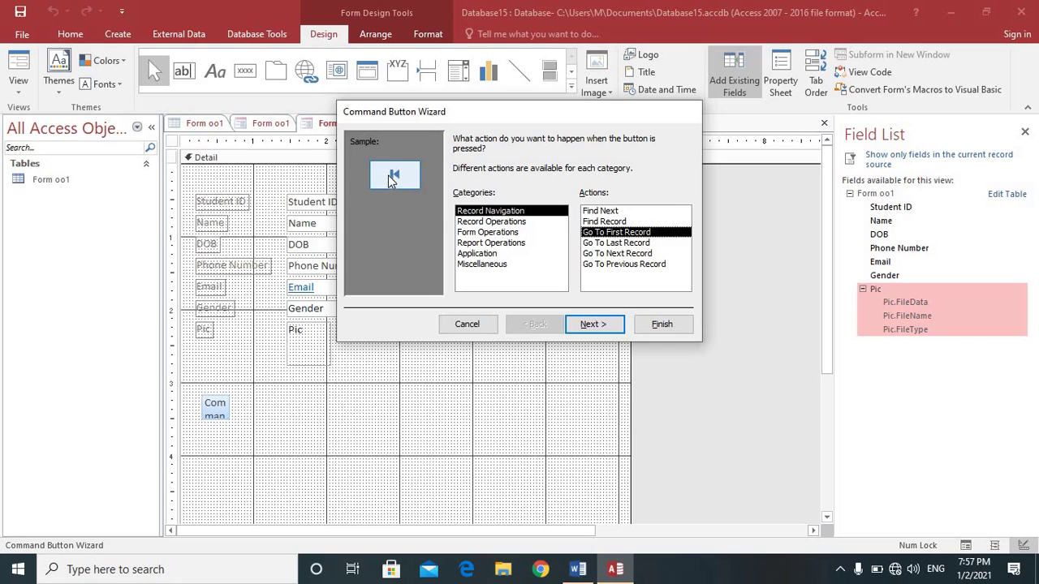
# Step: Give the first-record button a picture face, finish the wizard and enlarge it slightly
pyautogui.click(593, 325)
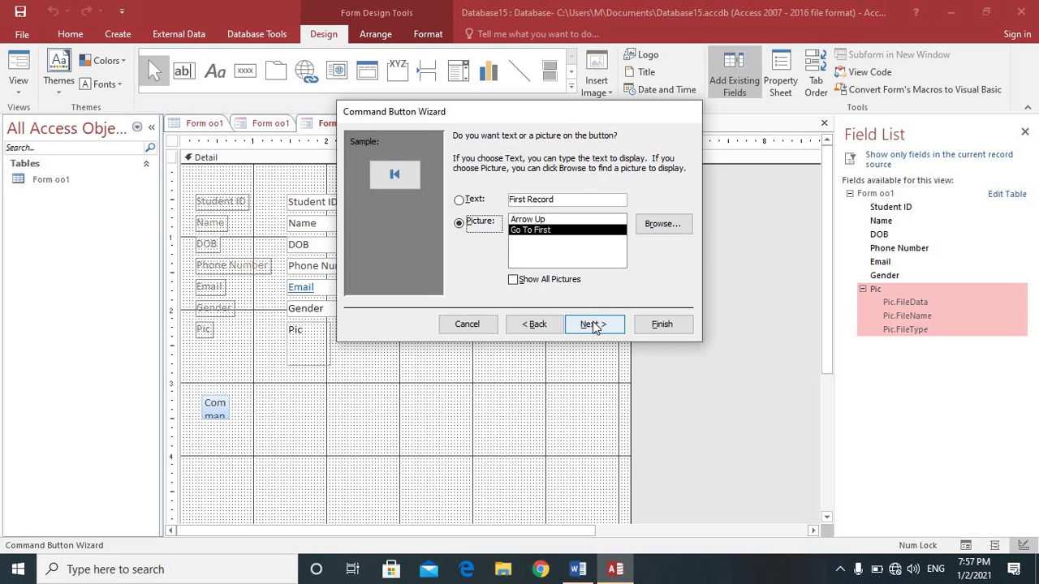
pyautogui.click(461, 201)
pyautogui.click(461, 224)
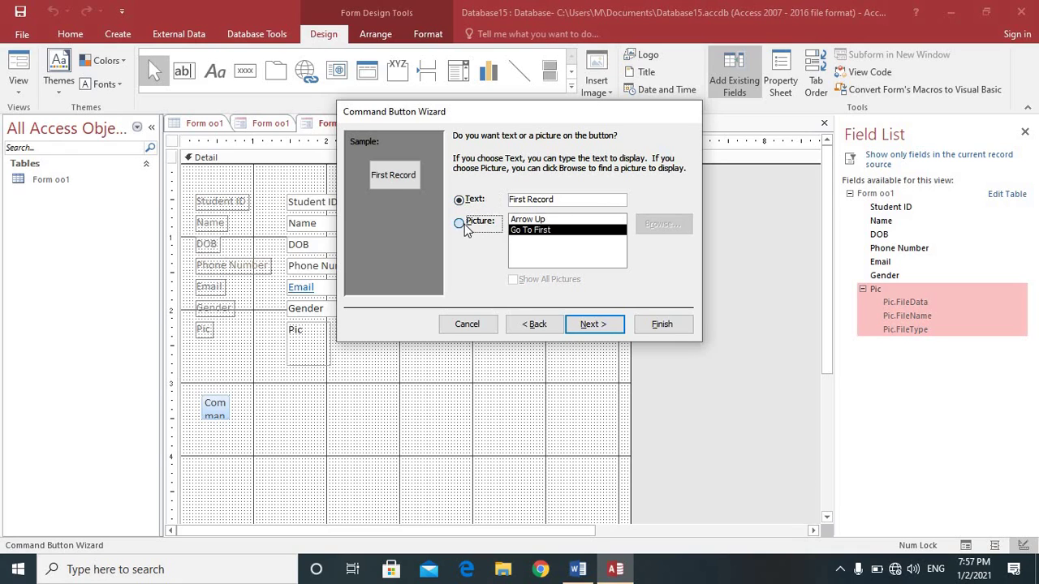
pyautogui.click(573, 329)
pyautogui.click(644, 329)
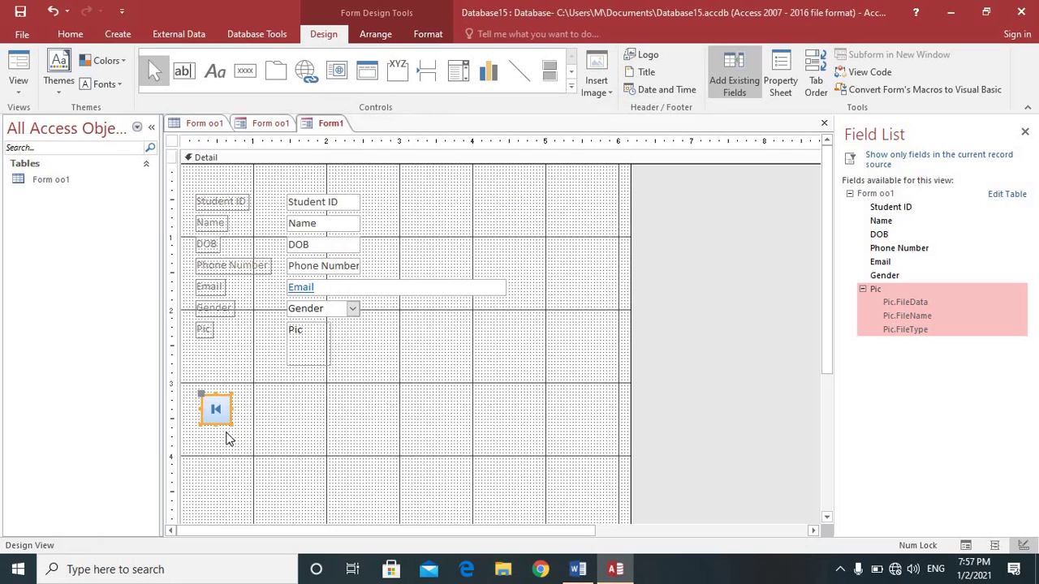
pyautogui.moveTo(231, 424); pyautogui.dragTo(236, 427)
pyautogui.click(244, 70)
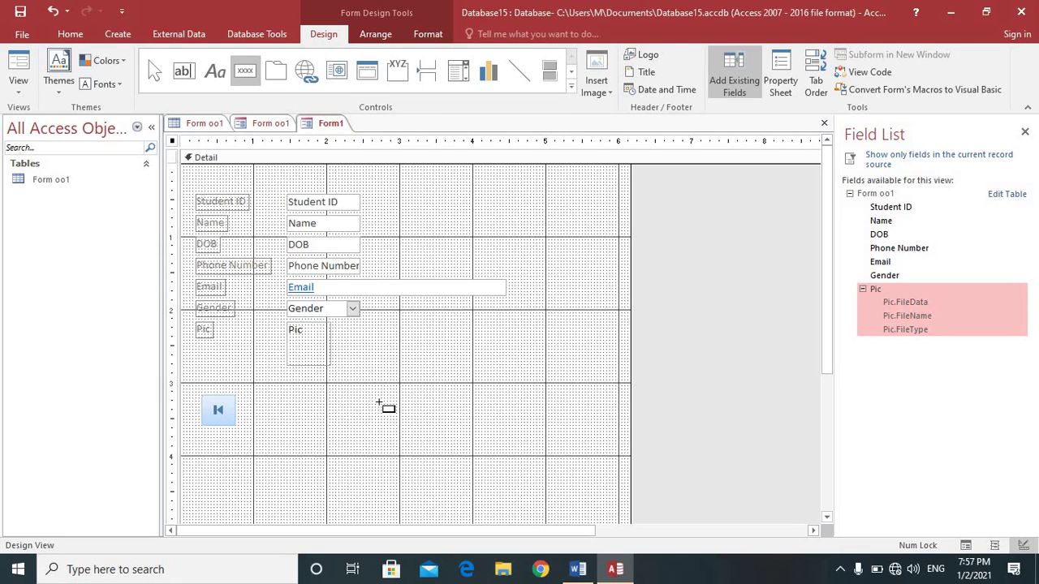
# Step: Draw a second button at the right below the fields and browse the wizard's action categories
pyautogui.moveTo(523, 402); pyautogui.dragTo(557, 433)
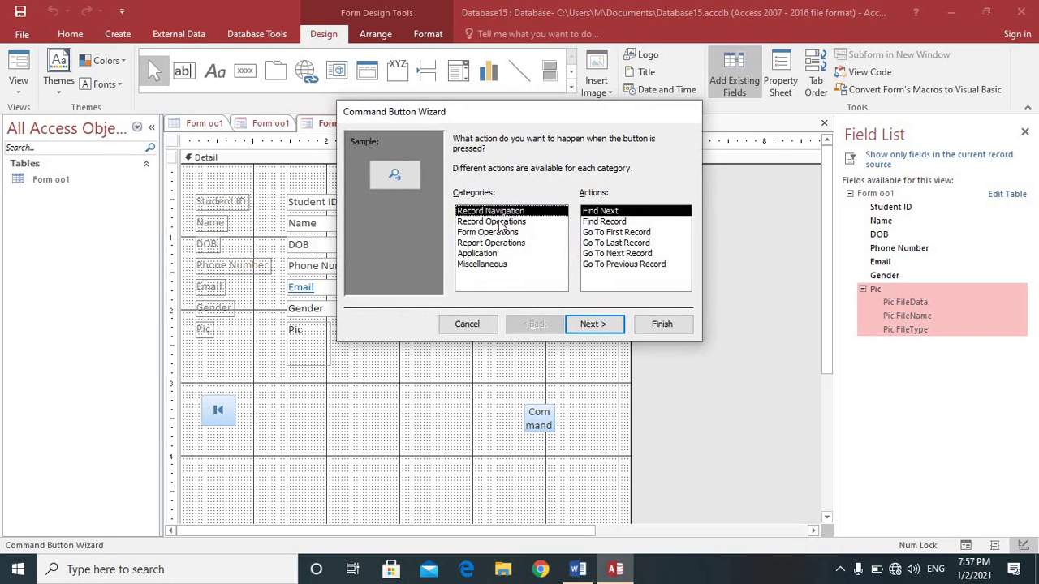
pyautogui.click(498, 223)
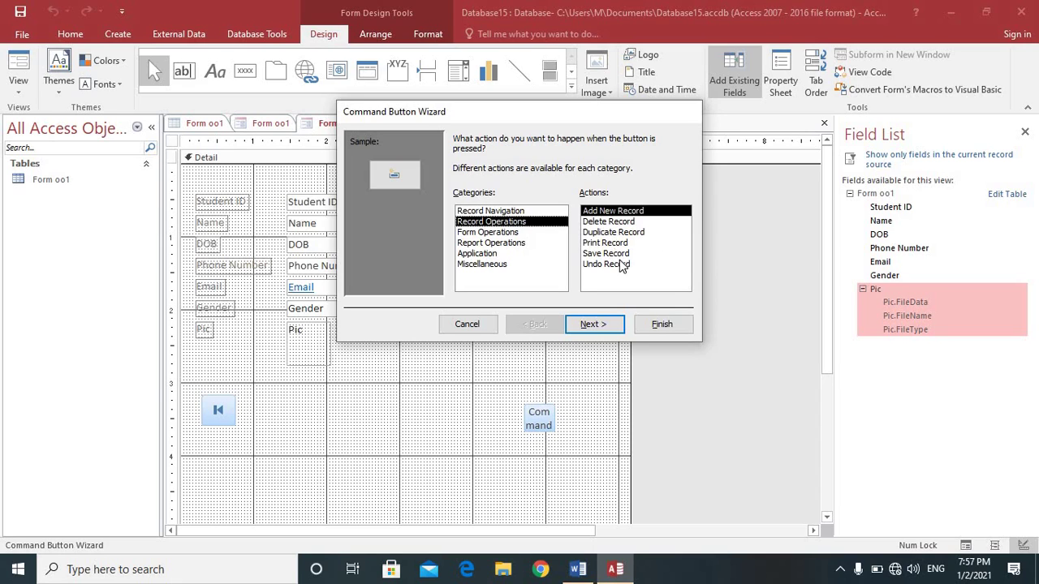
pyautogui.click(497, 233)
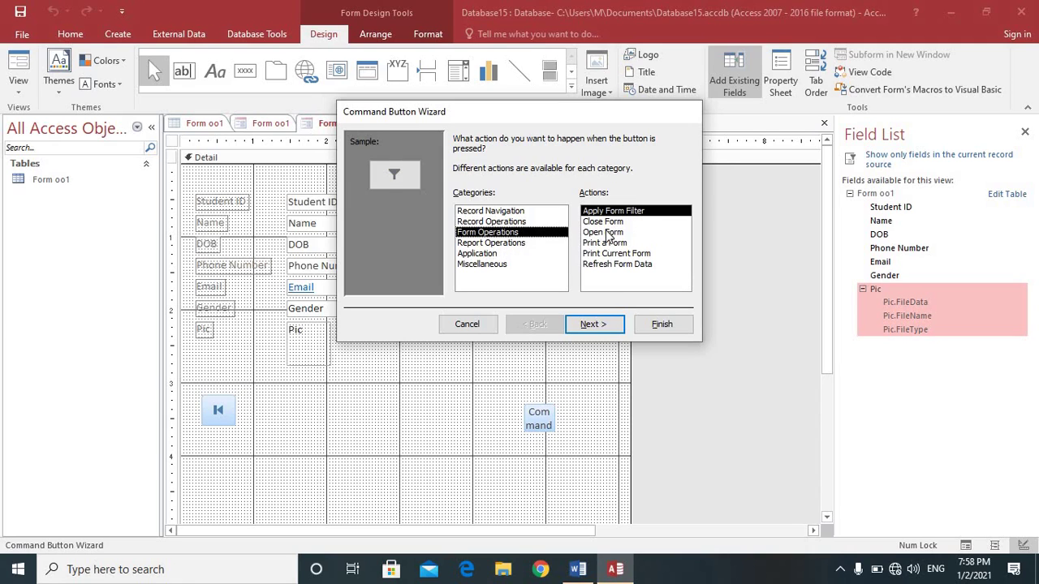
pyautogui.click(504, 243)
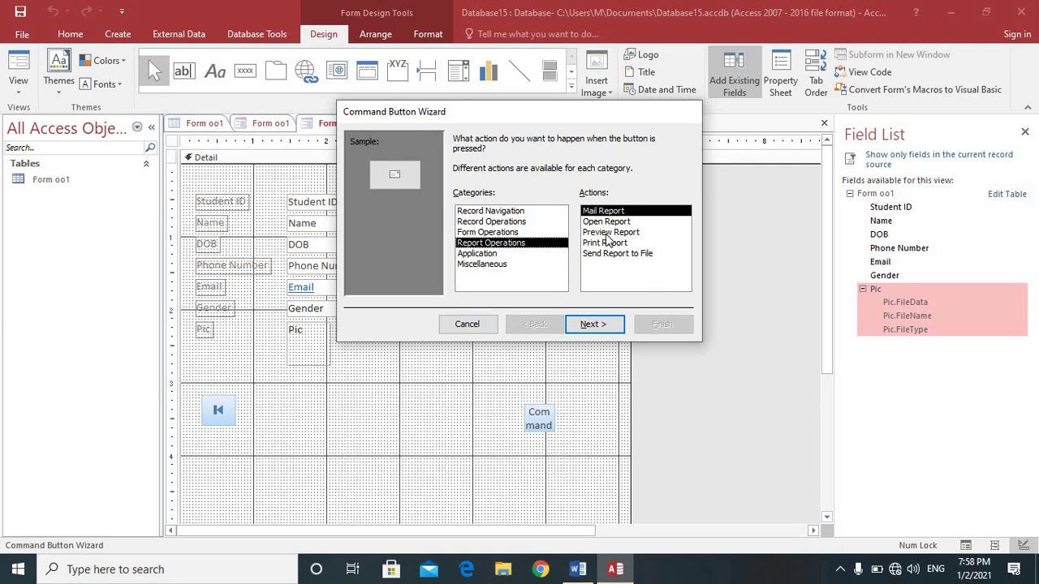
pyautogui.click(485, 254)
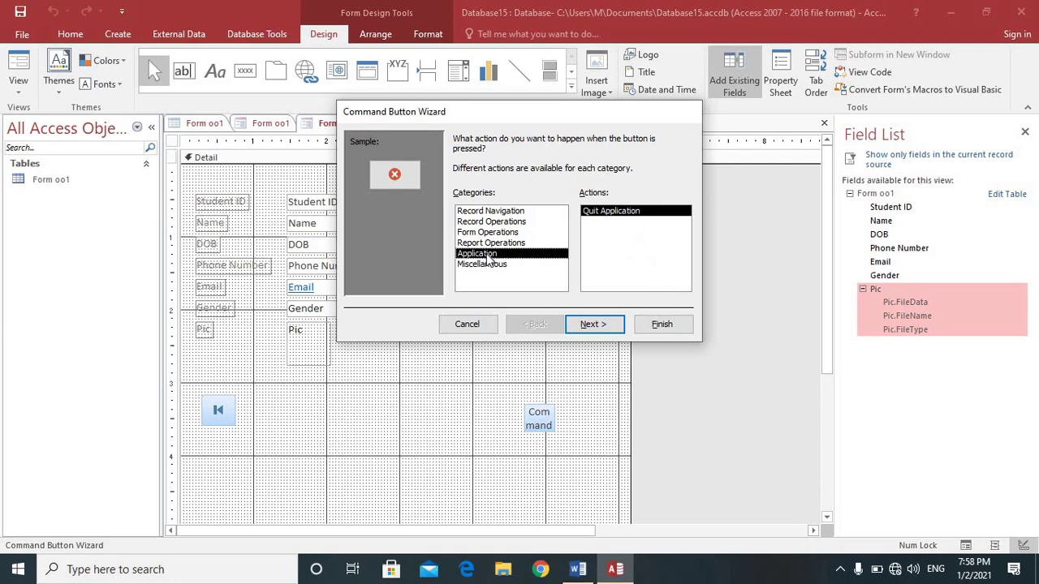
pyautogui.click(487, 211)
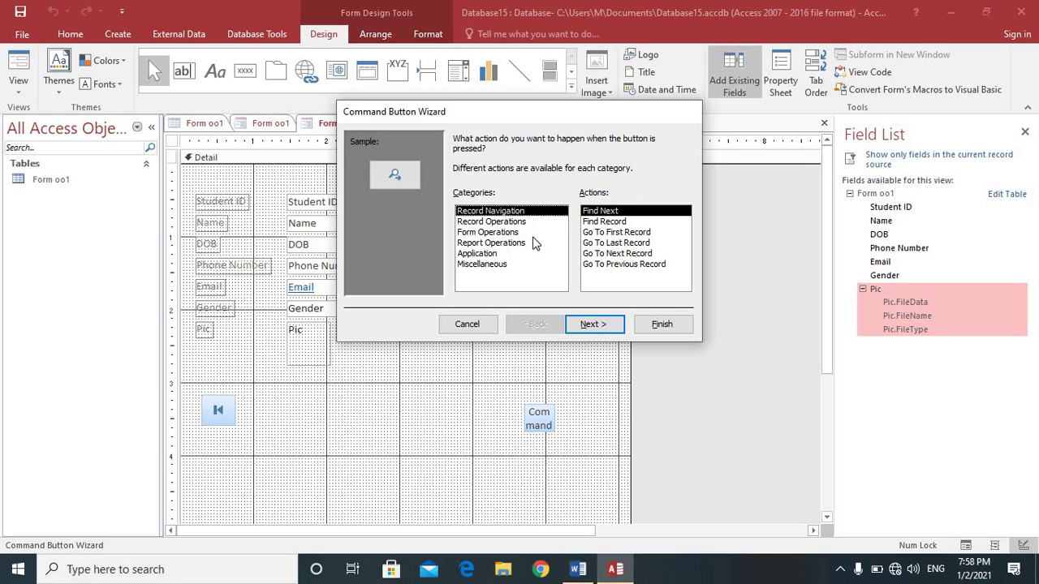
# Step: Make it a Go To Last Record button with the default picture
pyautogui.click(623, 254)
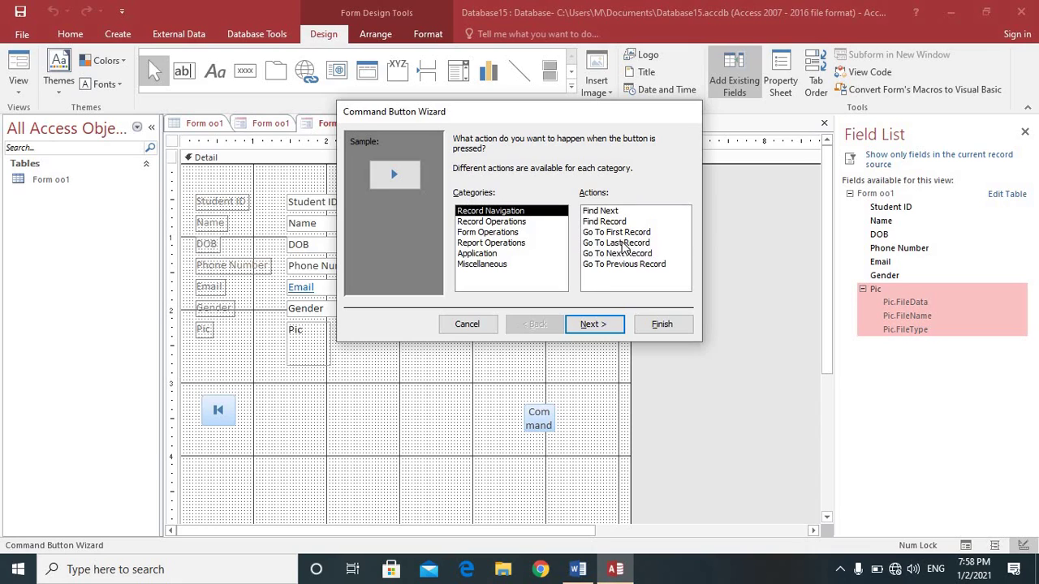
pyautogui.click(616, 243)
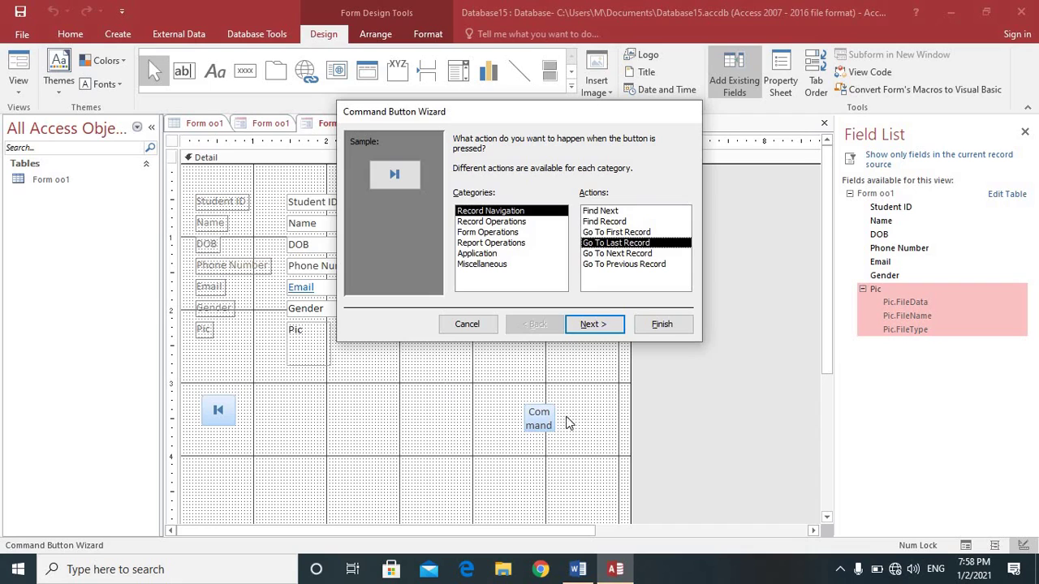
pyautogui.click(597, 324)
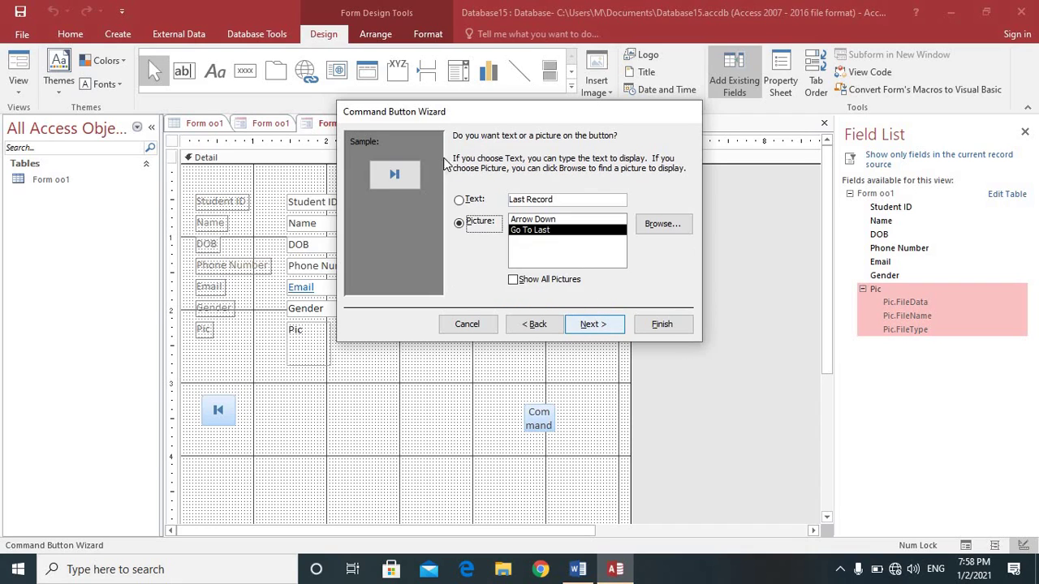
pyautogui.click(586, 327)
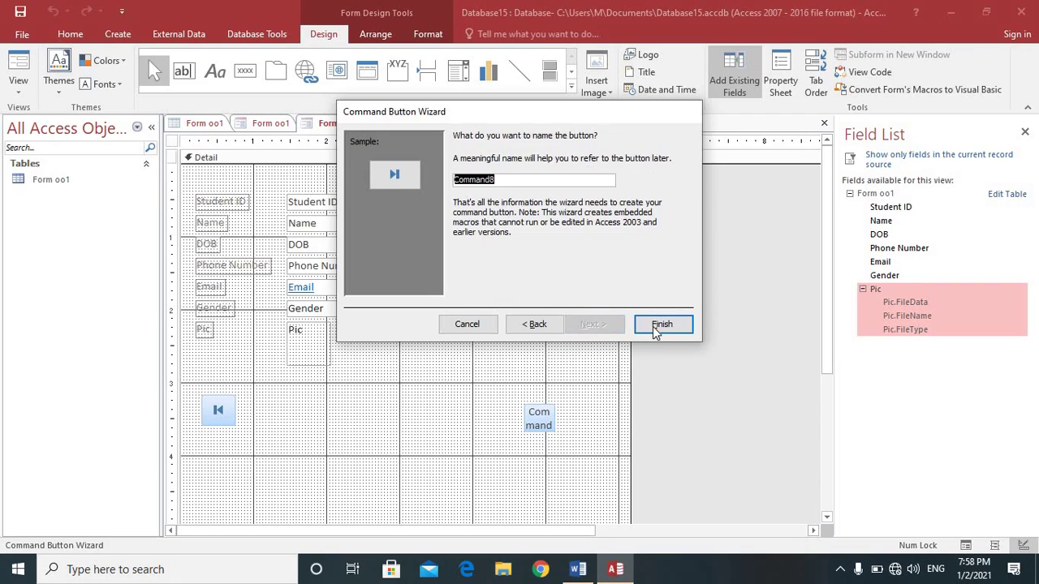
pyautogui.click(657, 326)
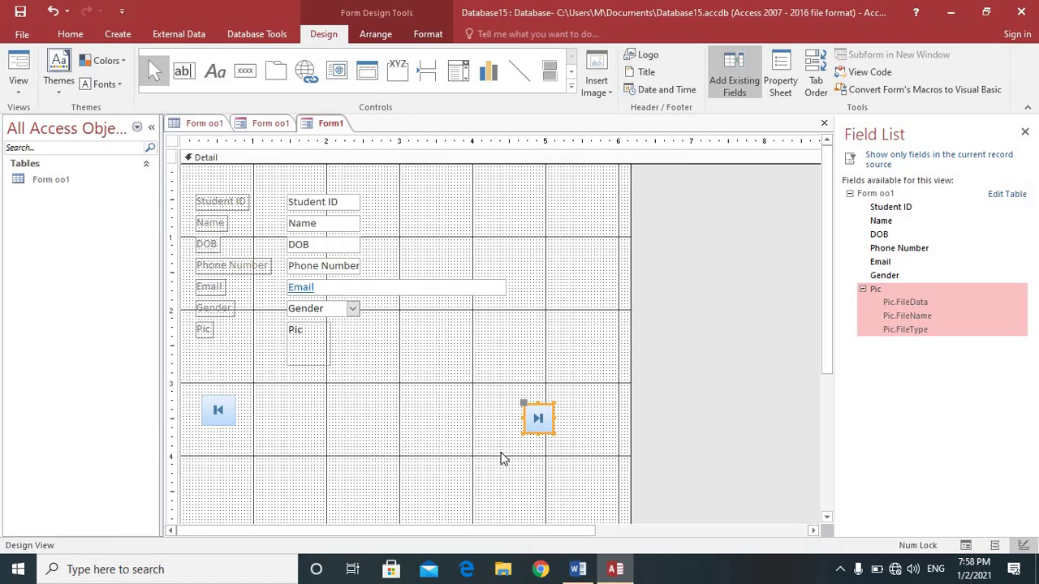
# Step: Nudge the last-record button up, then draw a button set to Go To Previous Record
pyautogui.moveTo(541, 424); pyautogui.dragTo(551, 419)
pyautogui.click(246, 73)
pyautogui.moveTo(257, 398)
pyautogui.mouseDown()
pyautogui.moveTo(274, 424)
pyautogui.moveTo(294, 429)
pyautogui.mouseUp()
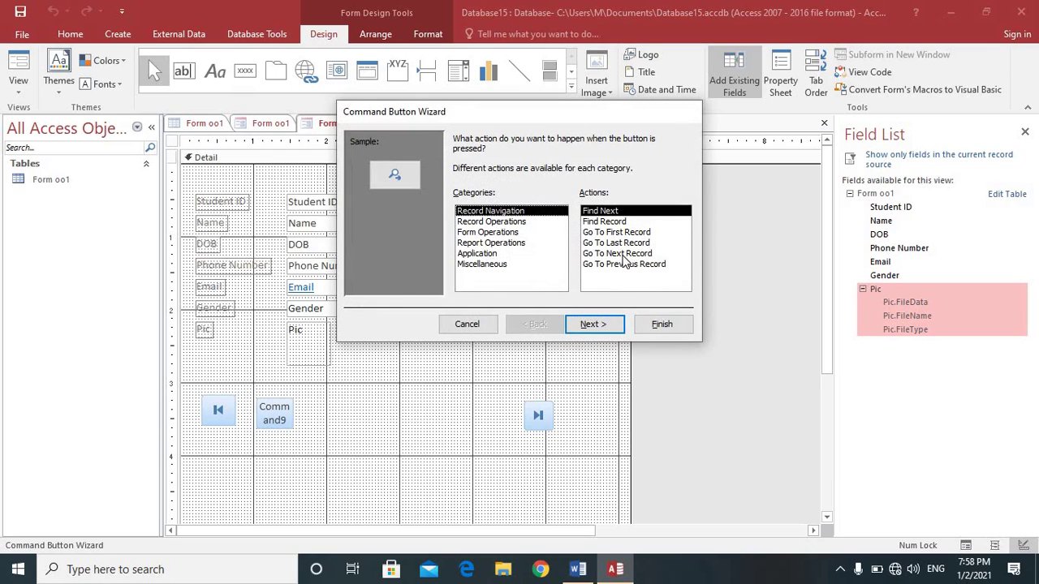
pyautogui.click(625, 255)
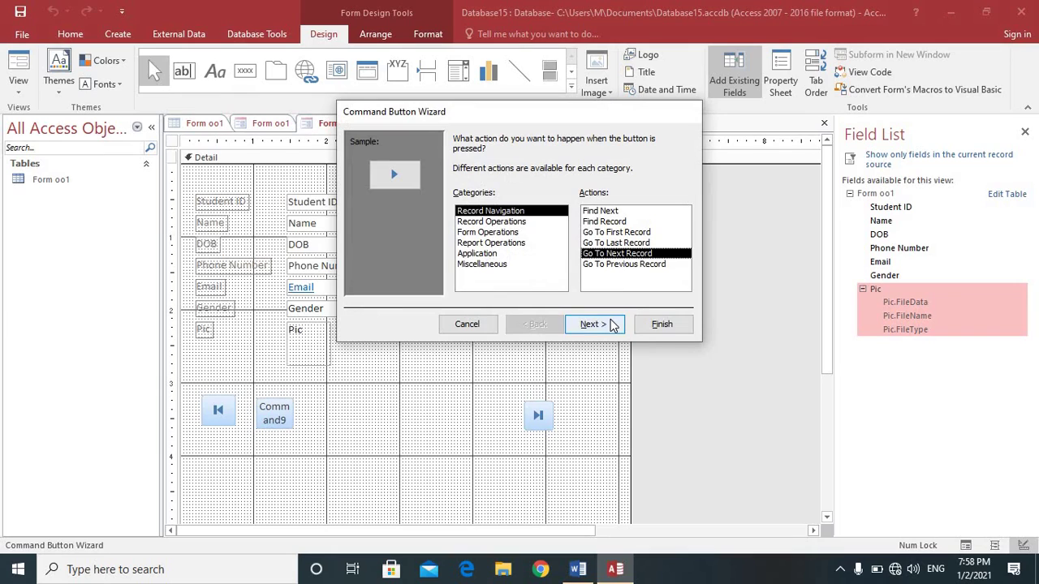
pyautogui.click(625, 234)
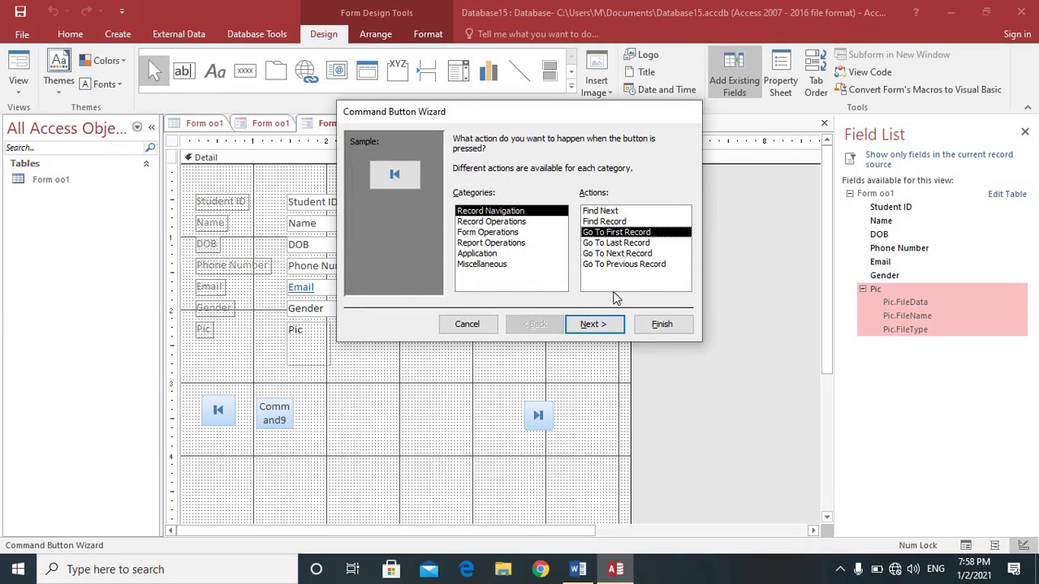
pyautogui.click(631, 244)
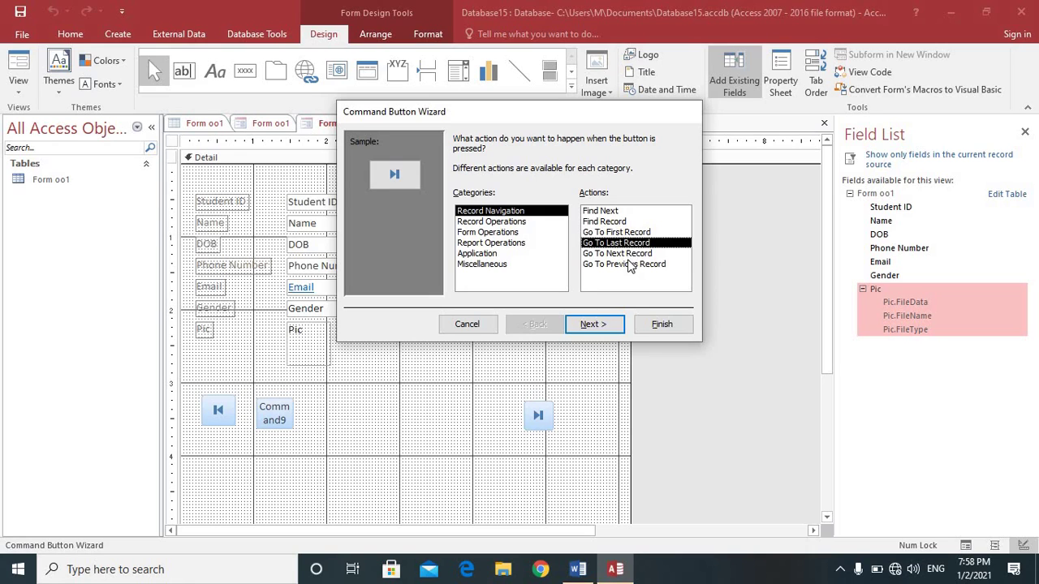
pyautogui.click(625, 265)
# Step: Finish the previous-record button with its Go To Previous picture
pyautogui.click(609, 331)
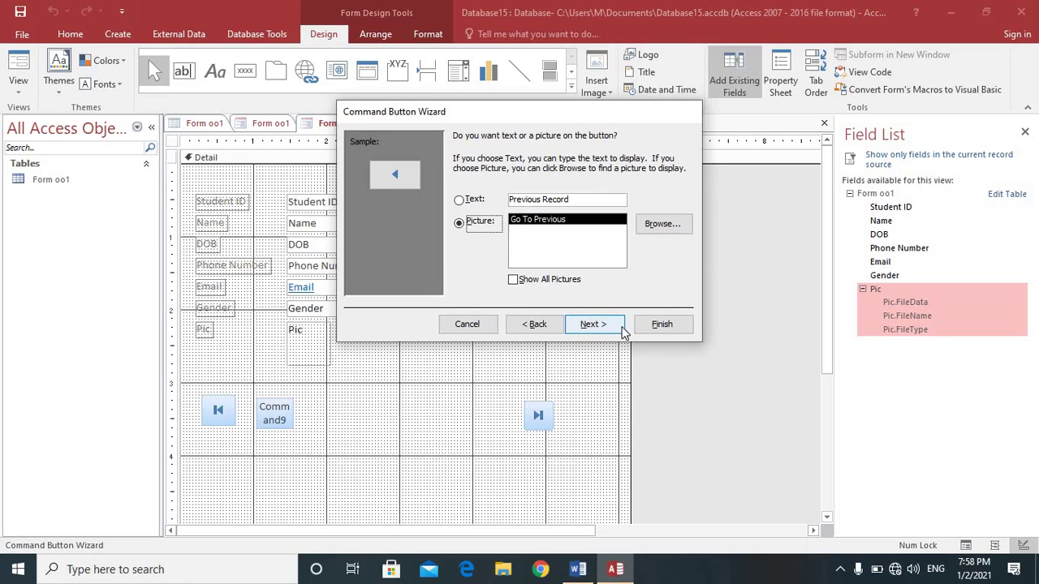
pyautogui.click(622, 328)
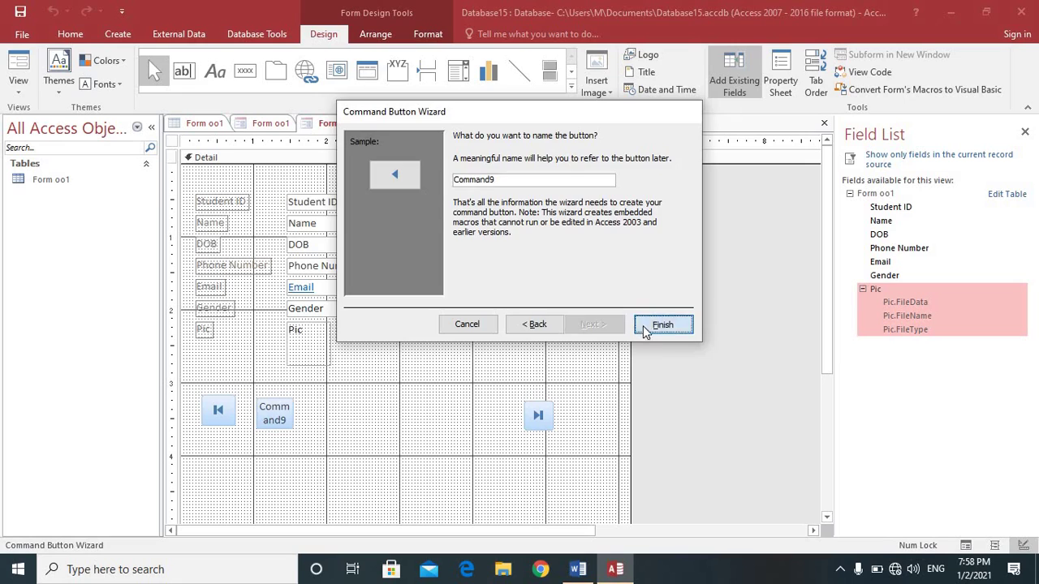
pyautogui.click(645, 329)
pyautogui.click(245, 71)
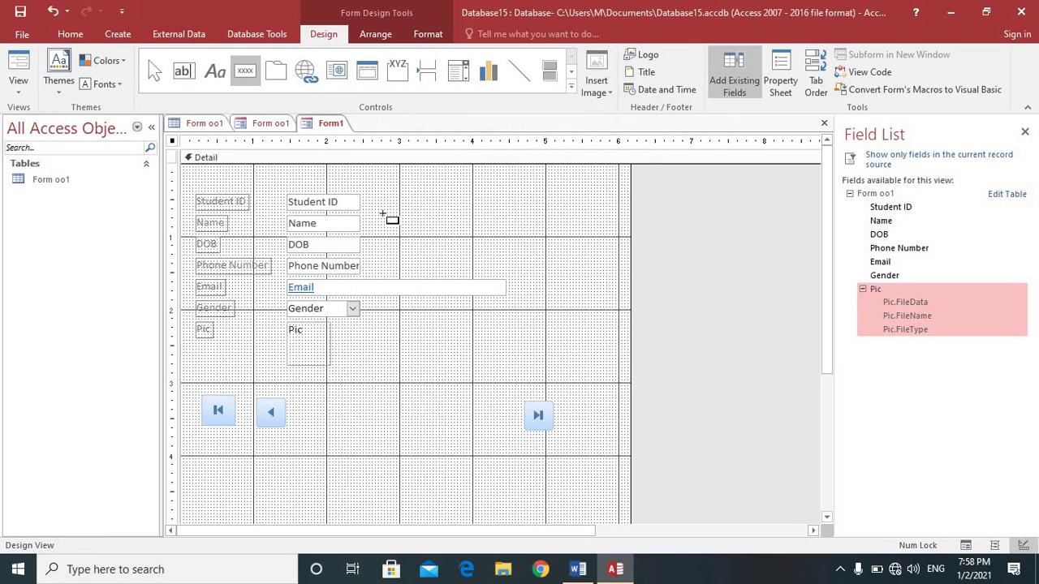
# Step: Create a Go To Next Record picture button between Previous and Last and nudge it into line
pyautogui.moveTo(466, 410)
pyautogui.mouseDown()
pyautogui.moveTo(508, 439)
pyautogui.moveTo(491, 434)
pyautogui.mouseUp()
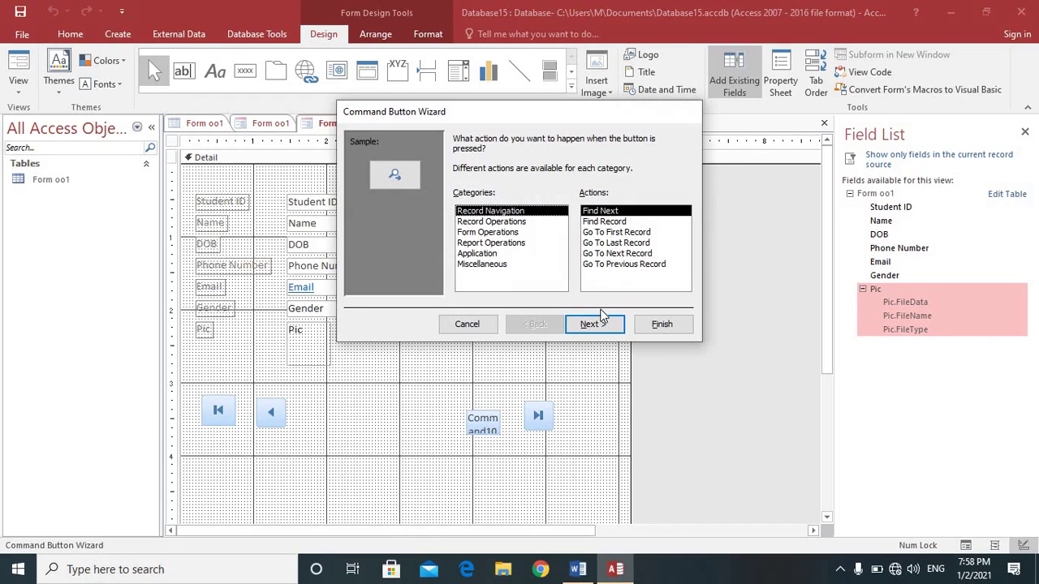
pyautogui.click(623, 244)
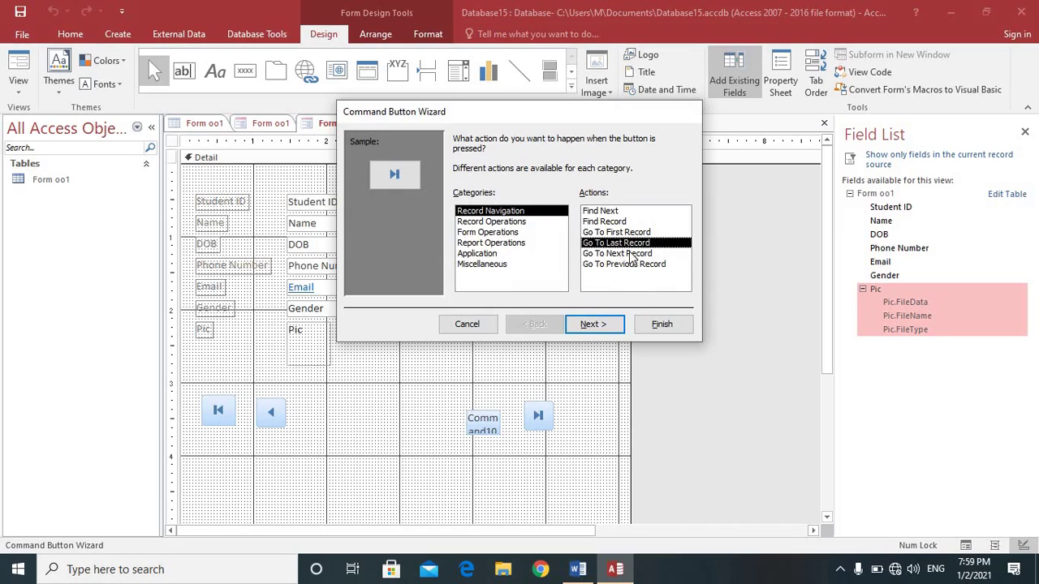
pyautogui.click(630, 254)
pyautogui.click(602, 324)
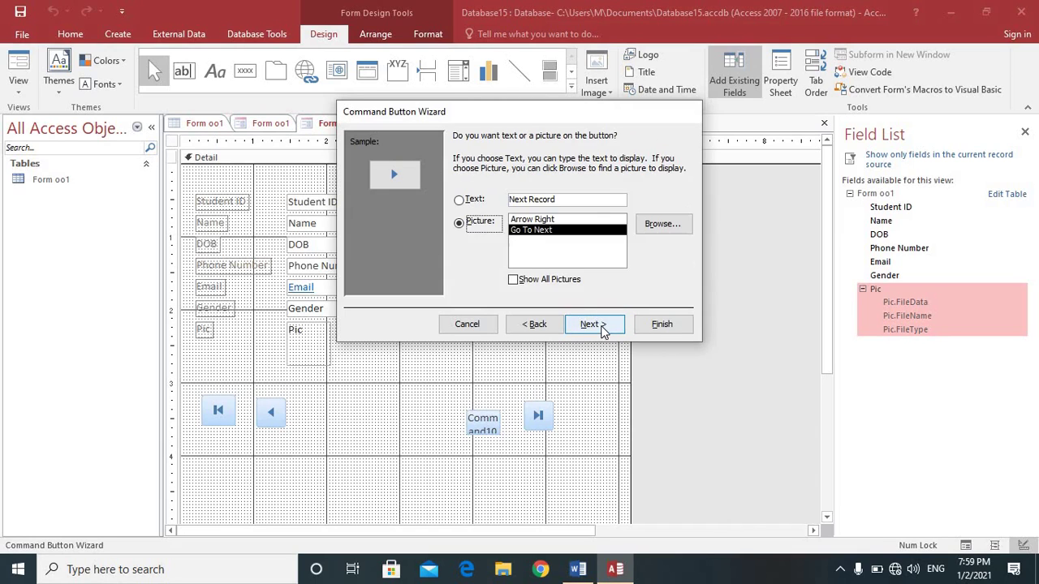
pyautogui.click(608, 324)
pyautogui.click(660, 323)
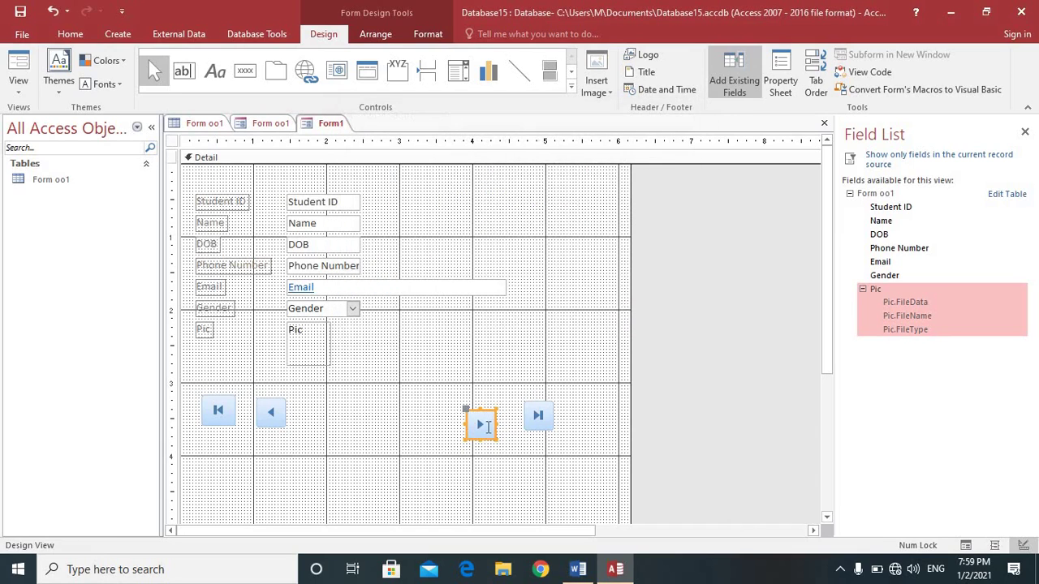
pyautogui.moveTo(483, 427); pyautogui.dragTo(478, 422)
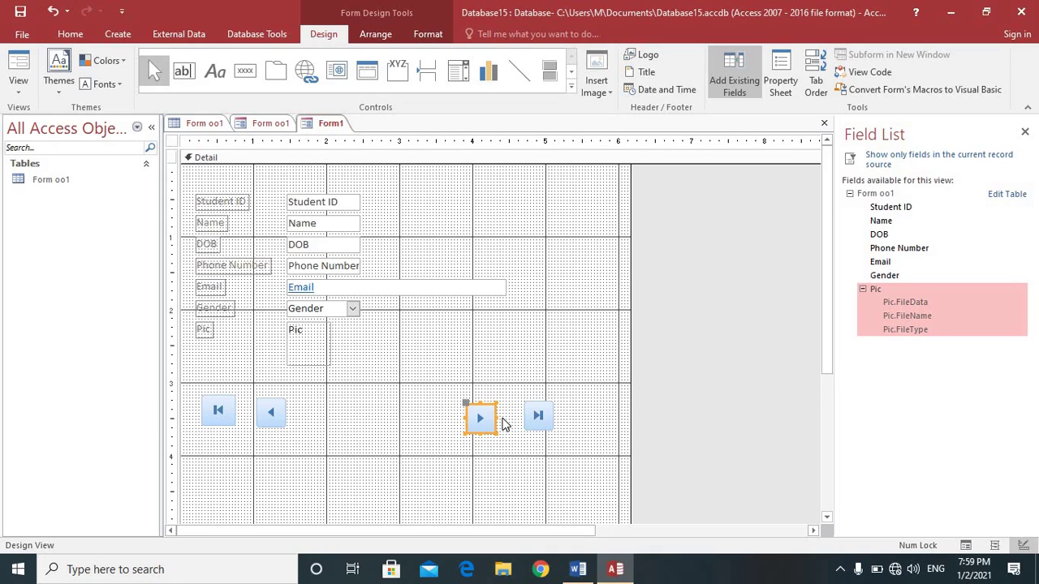
pyautogui.click(253, 83)
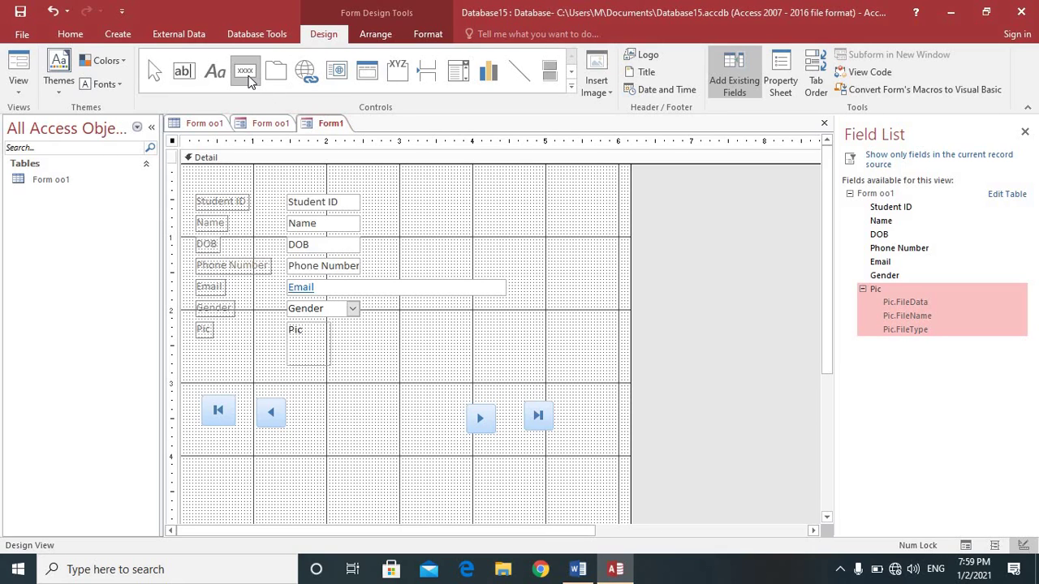
pyautogui.click(249, 81)
# Step: Draw a mid-row button set to Find Record with the binoculars picture
pyautogui.moveTo(352, 411); pyautogui.dragTo(408, 437)
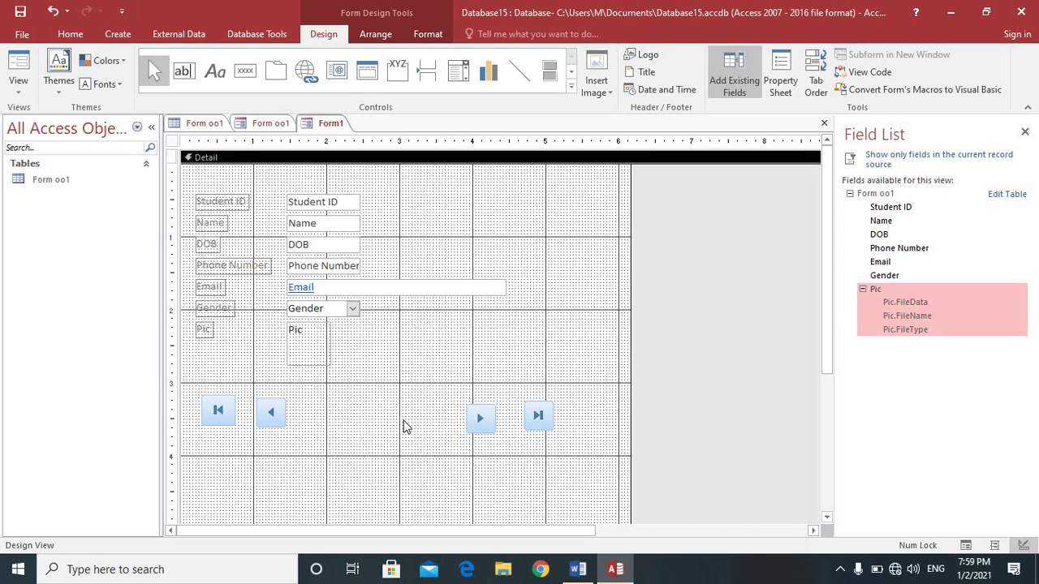
pyautogui.click(245, 71)
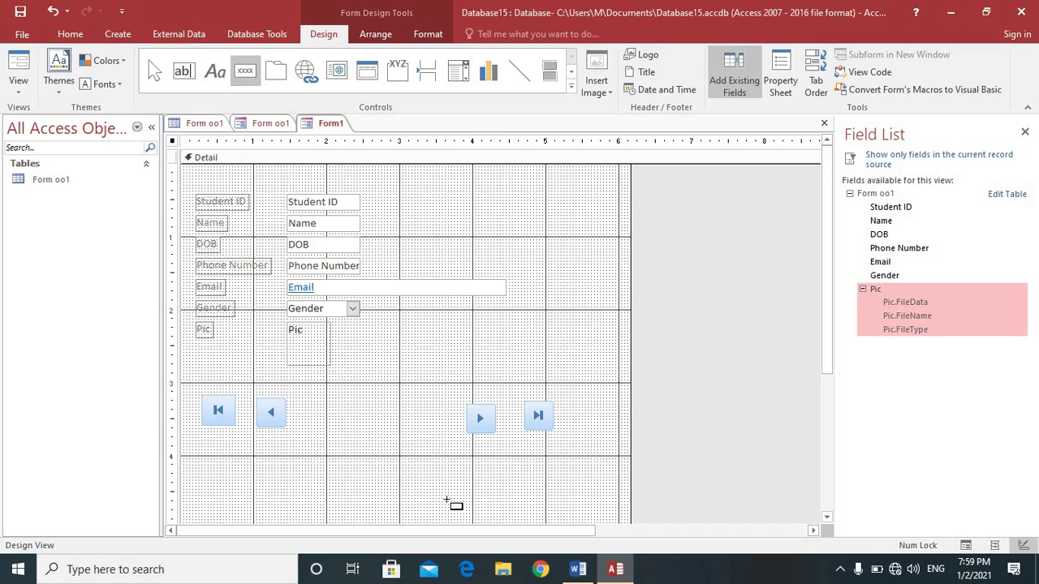
pyautogui.moveTo(344, 407); pyautogui.dragTo(411, 433)
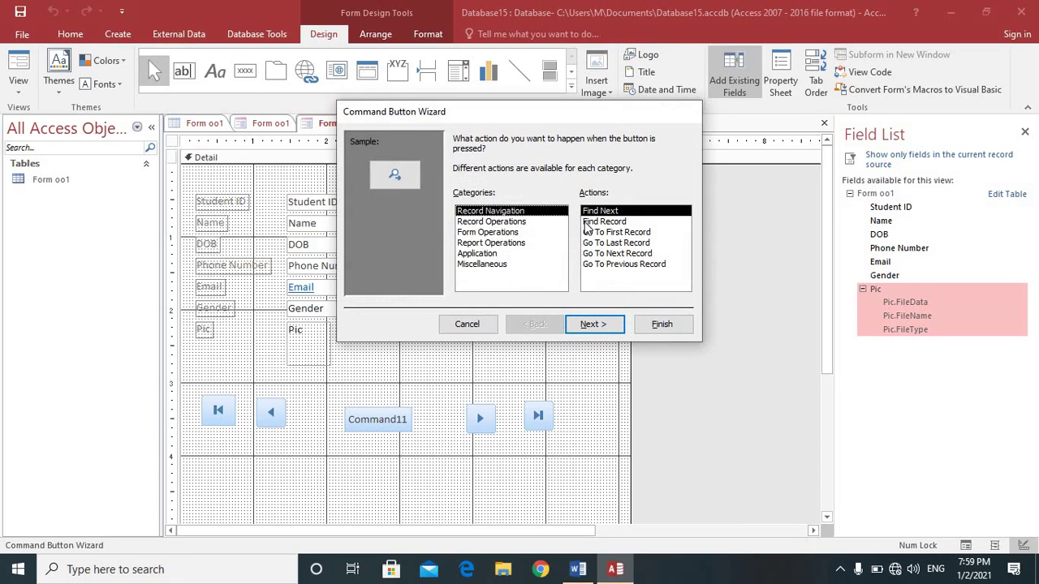
pyautogui.click(524, 222)
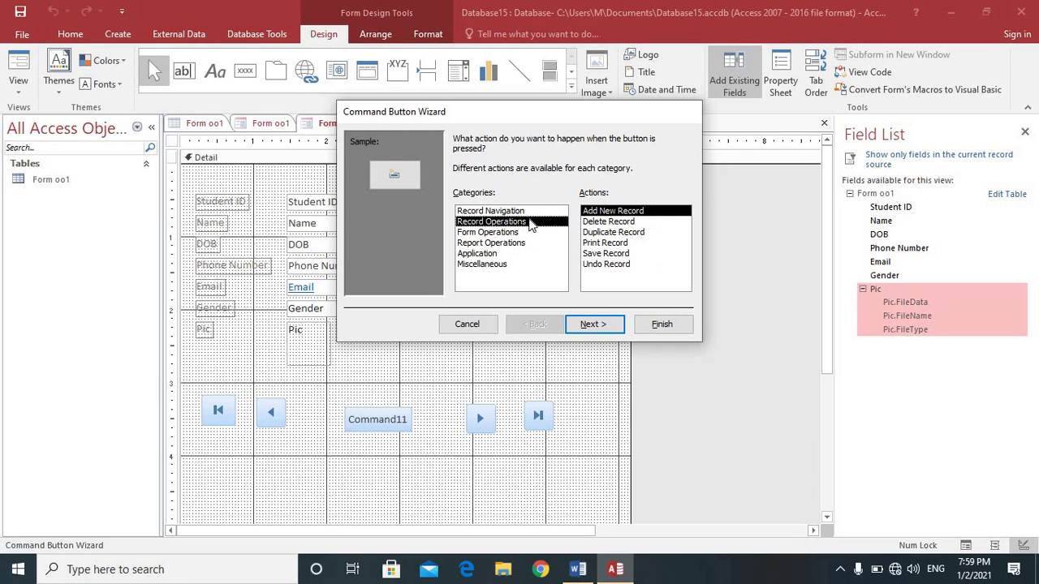
pyautogui.click(524, 212)
pyautogui.click(603, 222)
pyautogui.click(609, 328)
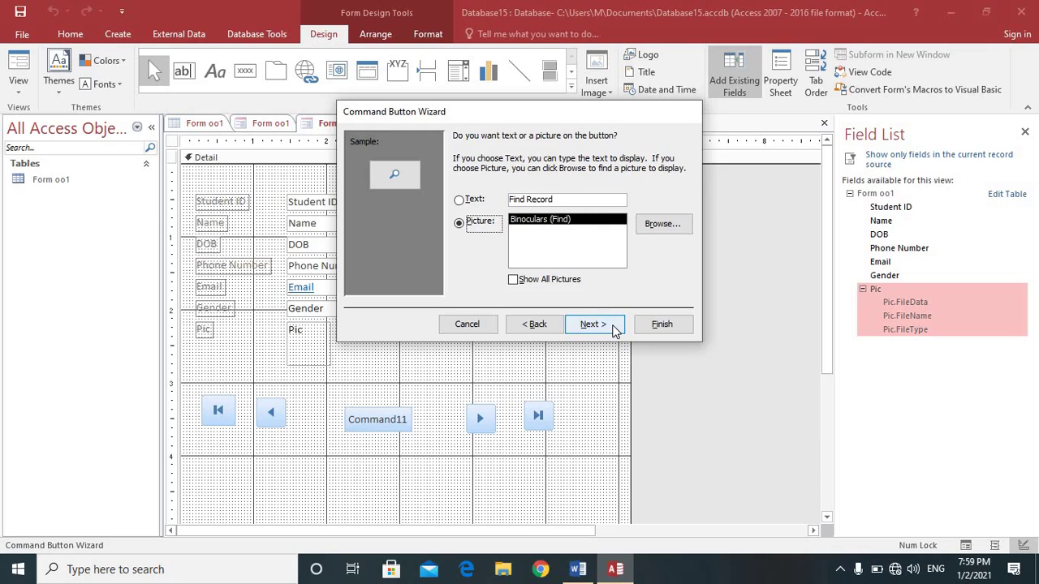
pyautogui.click(615, 326)
pyautogui.click(650, 326)
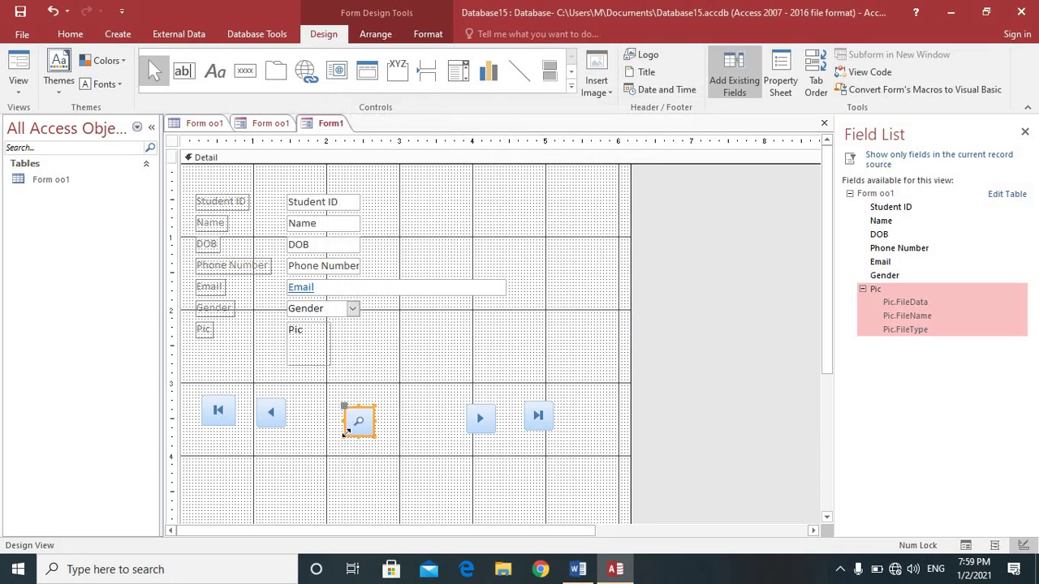
# Step: Shift the first, previous, find, next and last buttons into even spacing
pyautogui.moveTo(348, 422); pyautogui.dragTo(365, 420)
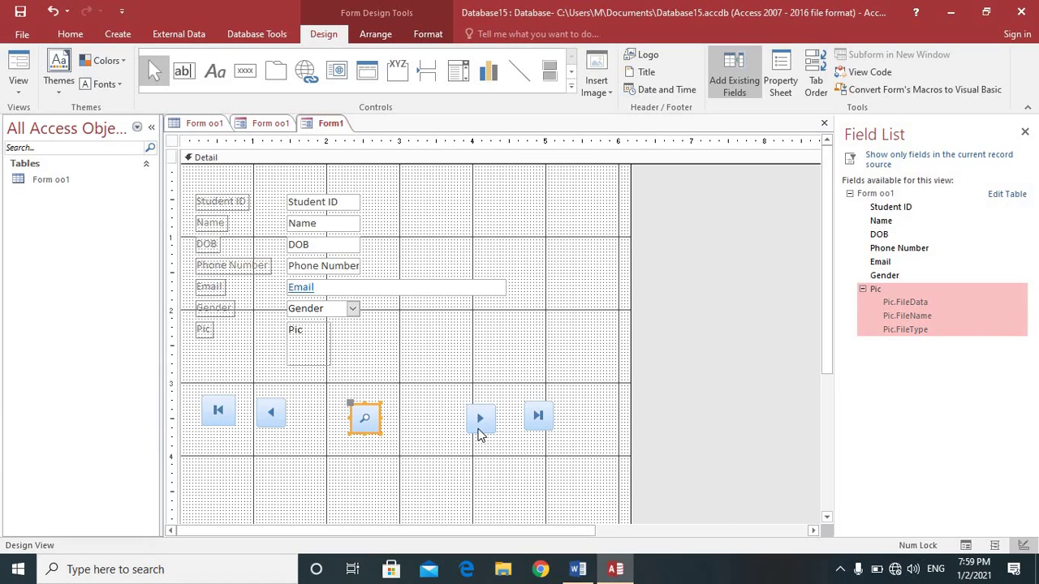
pyautogui.moveTo(479, 433); pyautogui.dragTo(519, 434)
pyautogui.moveTo(276, 417); pyautogui.dragTo(305, 421)
pyautogui.moveTo(470, 433); pyautogui.dragTo(453, 435)
pyautogui.moveTo(242, 424); pyautogui.dragTo(251, 428)
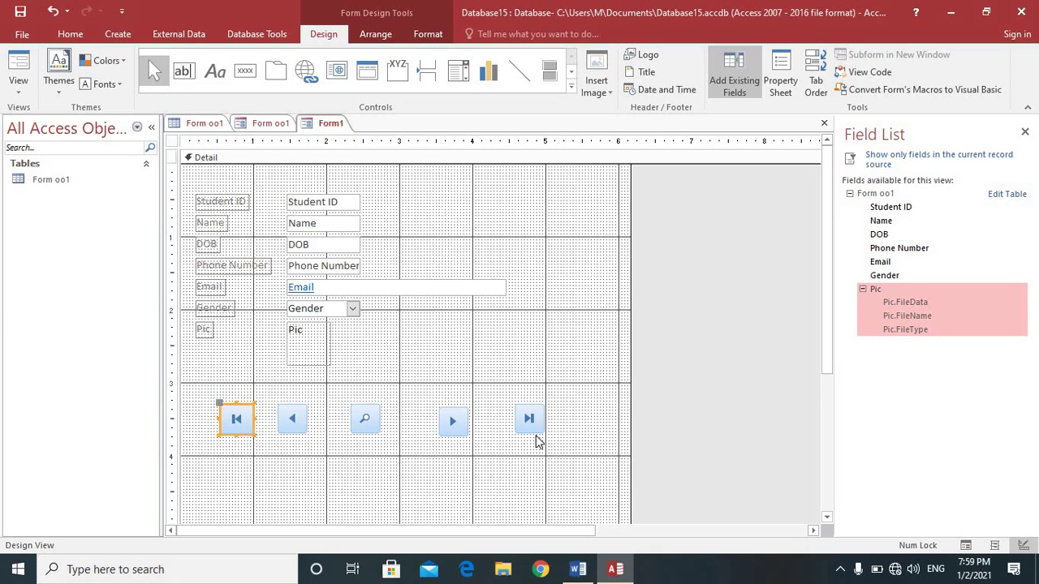
pyautogui.moveTo(530, 433); pyautogui.dragTo(511, 434)
pyautogui.click(245, 72)
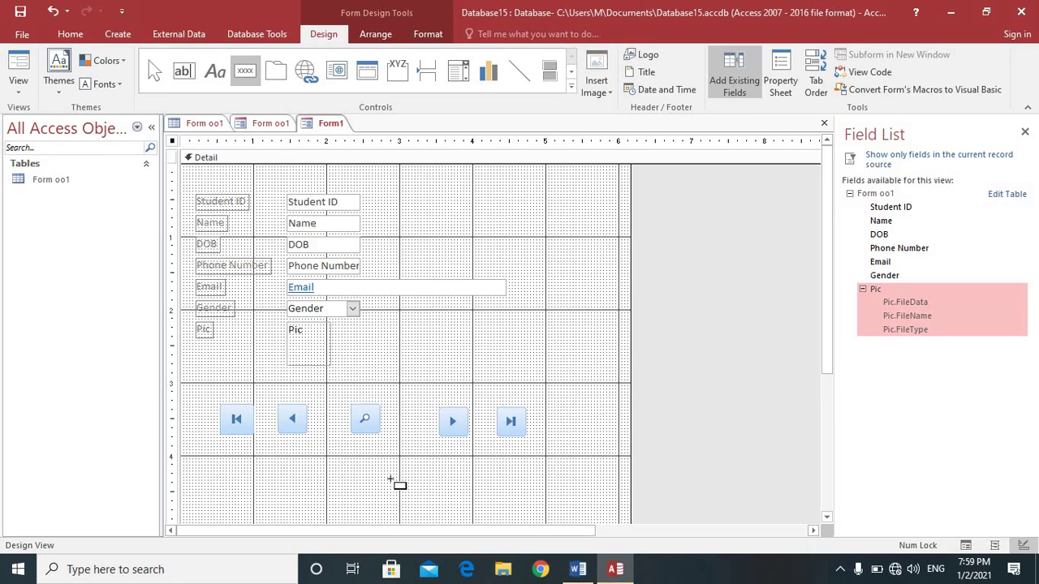
# Step: Draw a button below the navigation row set to Add New Record with the Go To New picture
pyautogui.moveTo(332, 474); pyautogui.dragTo(403, 497)
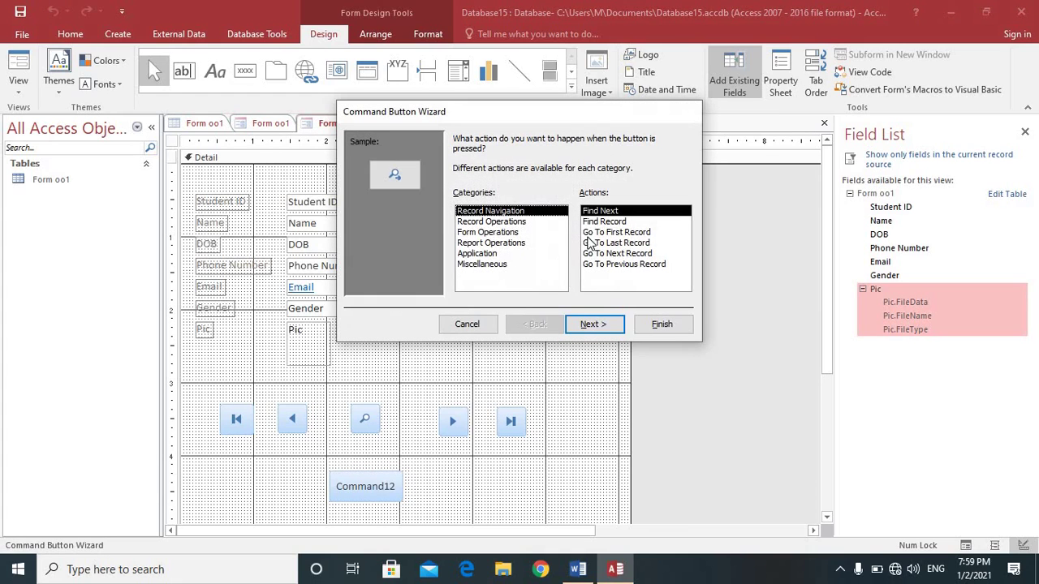
pyautogui.click(493, 222)
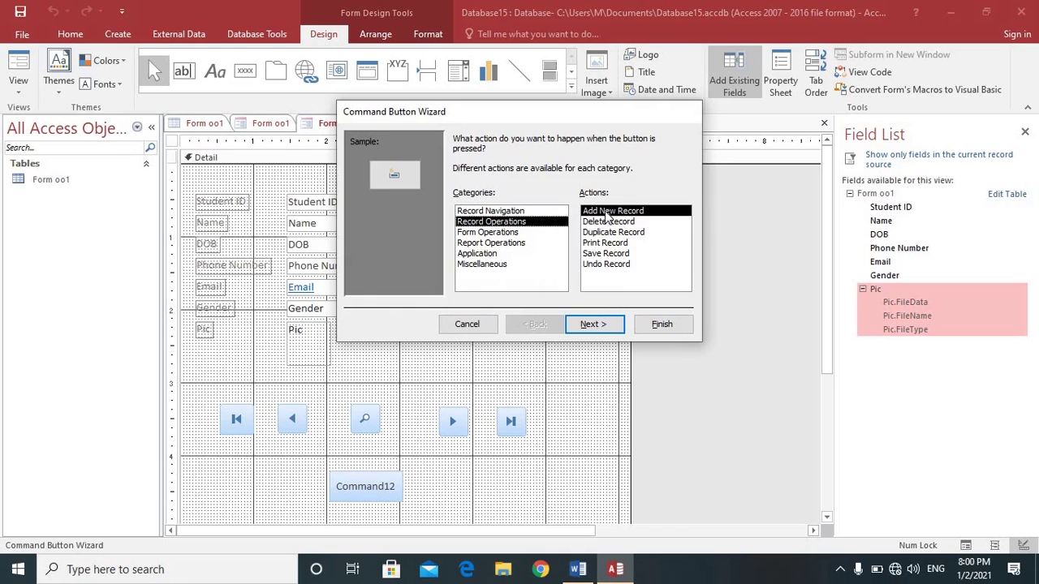
pyautogui.click(604, 327)
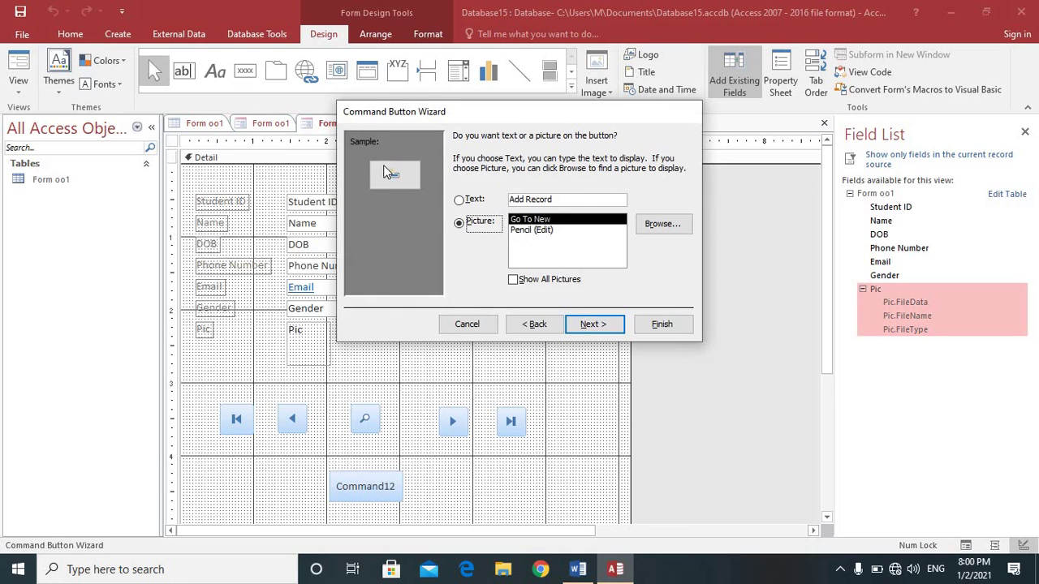
pyautogui.press('Up')
pyautogui.press('Down')
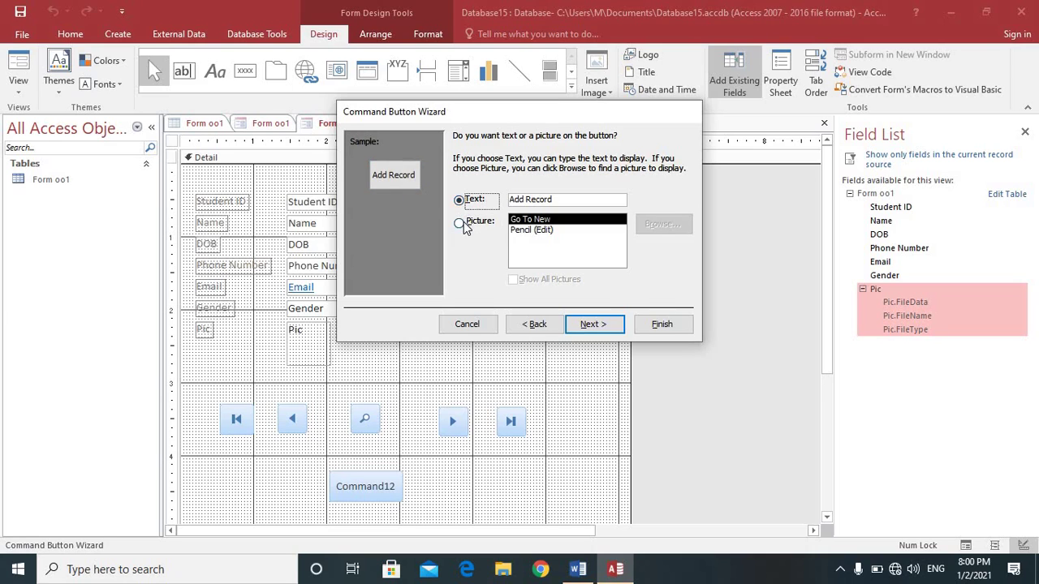
pyautogui.click(586, 324)
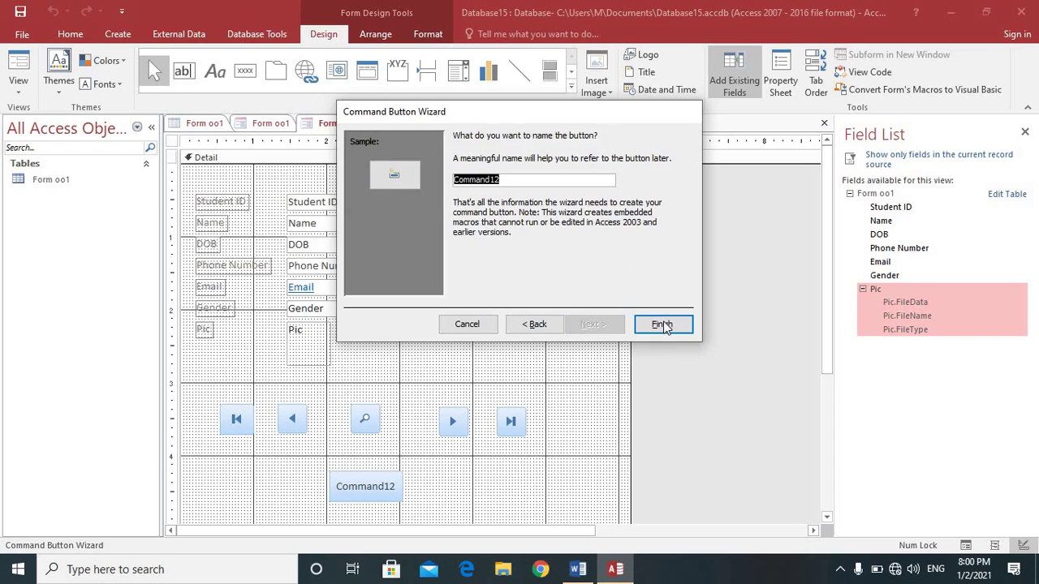
pyautogui.click(662, 324)
pyautogui.click(367, 492)
pyautogui.click(344, 487)
# Step: Widen the Add Record button and shift the Next and Last buttons left
pyautogui.moveTo(357, 498); pyautogui.dragTo(400, 498)
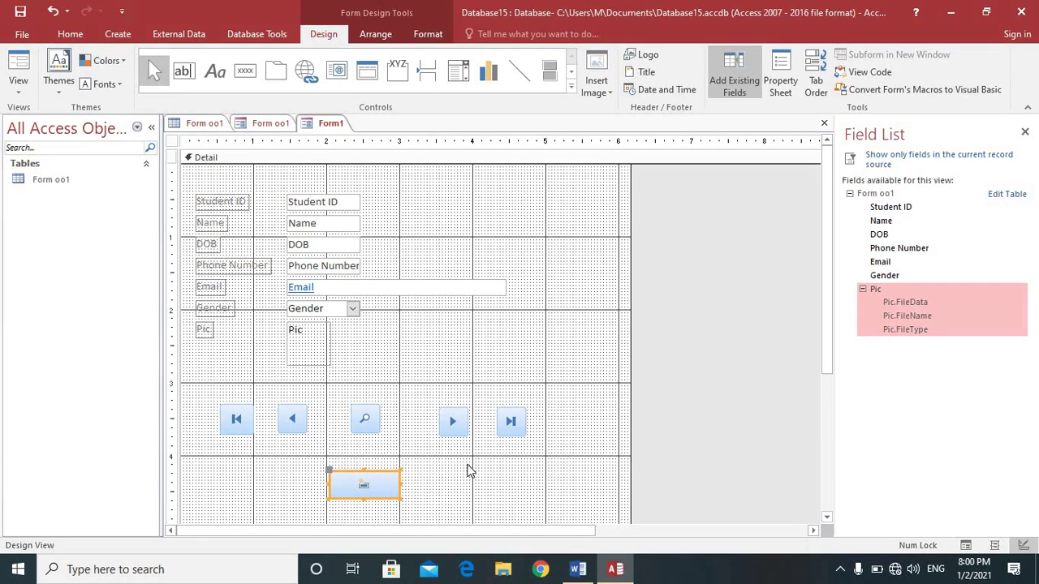
pyautogui.moveTo(453, 429); pyautogui.dragTo(435, 426)
pyautogui.moveTo(505, 427); pyautogui.dragTo(494, 426)
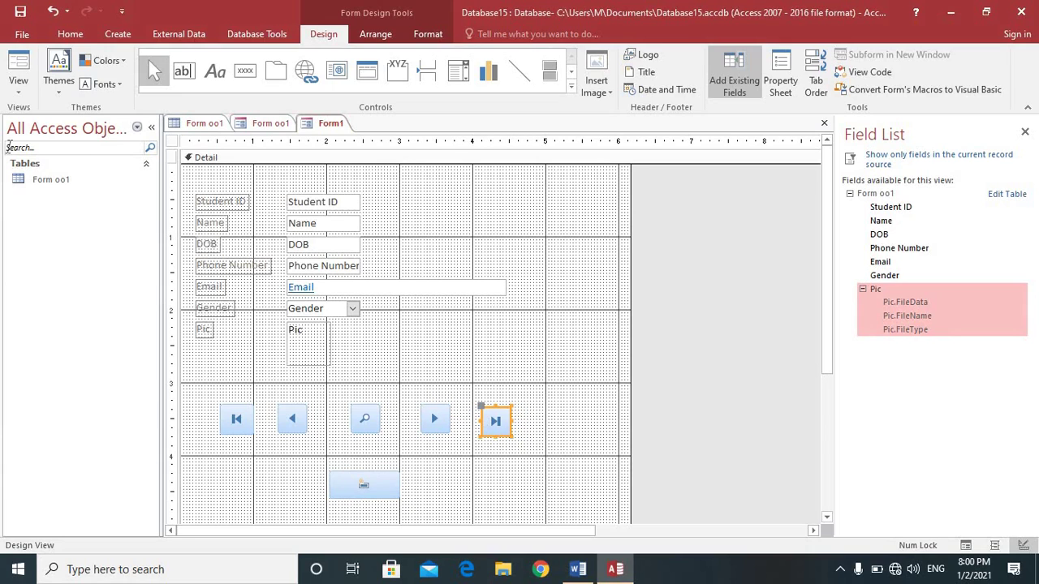
# Step: Enlarge the Pic attachment box by dragging its corner handle
pyautogui.click(17, 90)
pyautogui.click(360, 434)
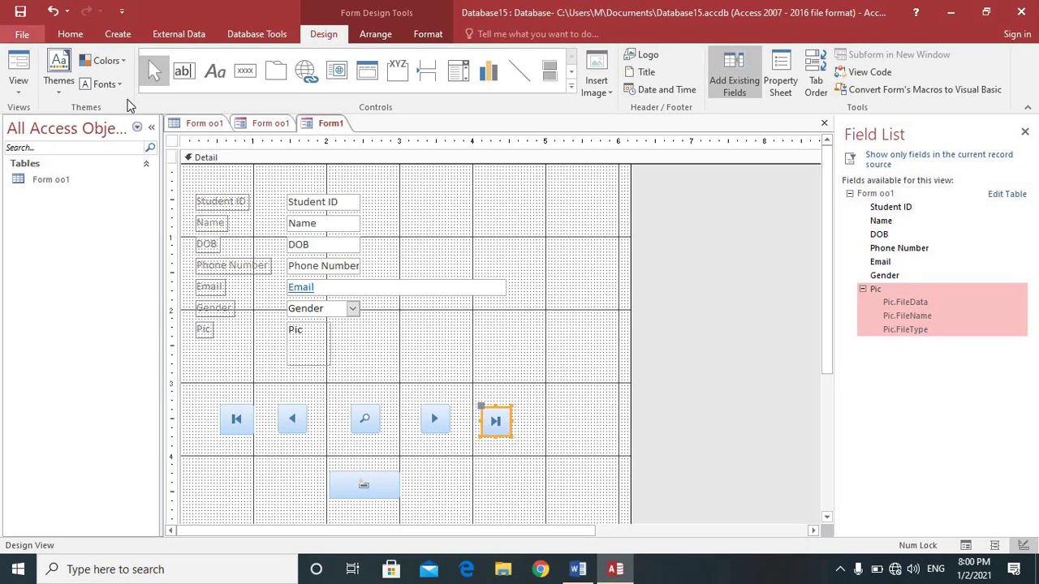
pyautogui.click(324, 354)
pyautogui.moveTo(330, 365); pyautogui.dragTo(380, 373)
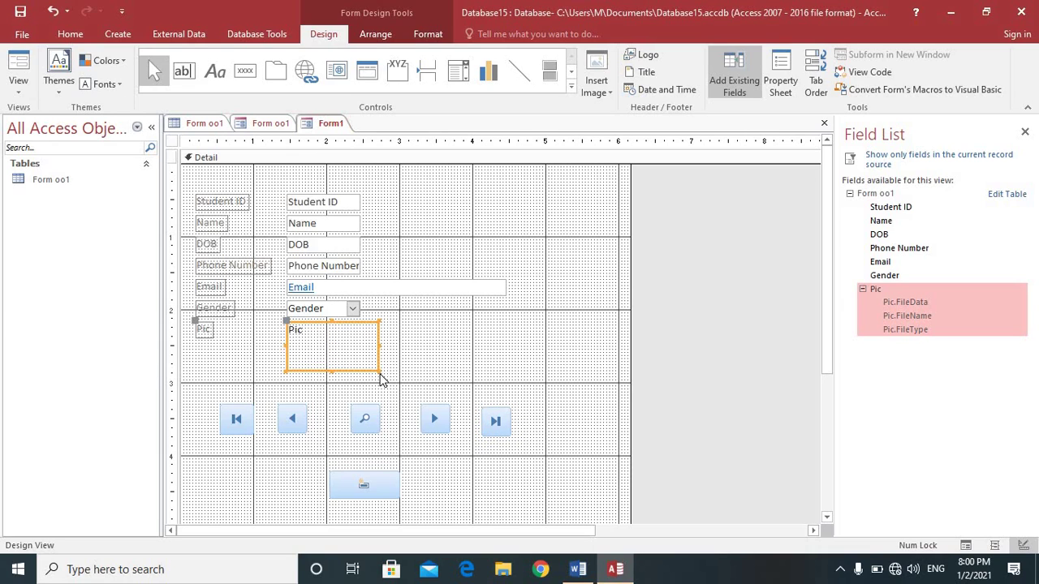
# Step: Resize the Student ID, Name, DOB, Phone Number, Email and Gender boxes to one common width
pyautogui.click(504, 288)
pyautogui.moveTo(504, 287); pyautogui.dragTo(397, 202)
pyautogui.click(359, 266)
pyautogui.click(359, 244)
pyautogui.click(355, 223)
pyautogui.click(357, 203)
pyautogui.click(351, 315)
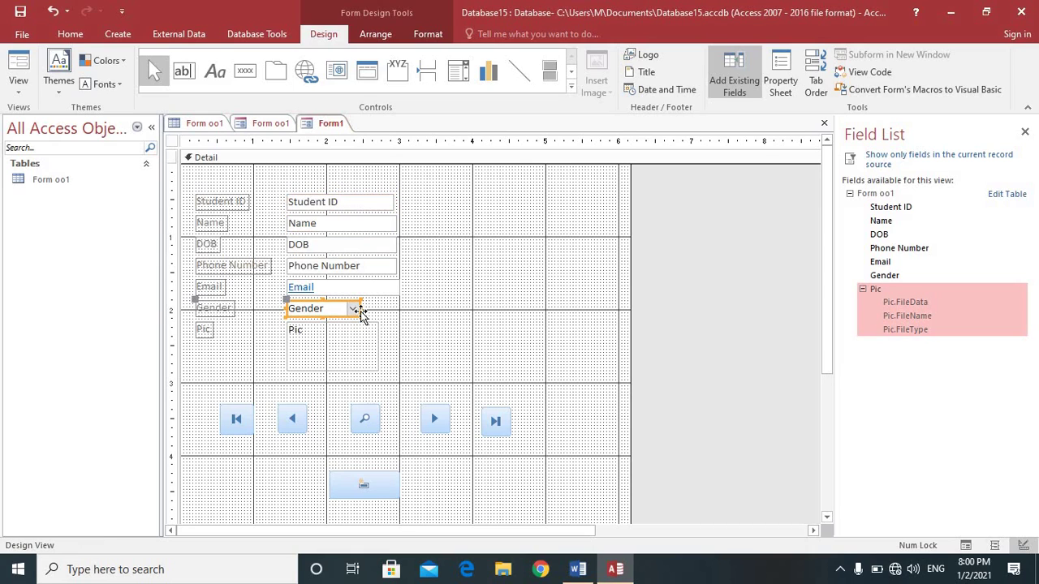
pyautogui.moveTo(362, 310); pyautogui.dragTo(491, 266)
# Step: Move the Pic attachment box up beside the fields with its widened label underneath
pyautogui.click(215, 333)
pyautogui.moveTo(592, 295); pyautogui.dragTo(474, 224)
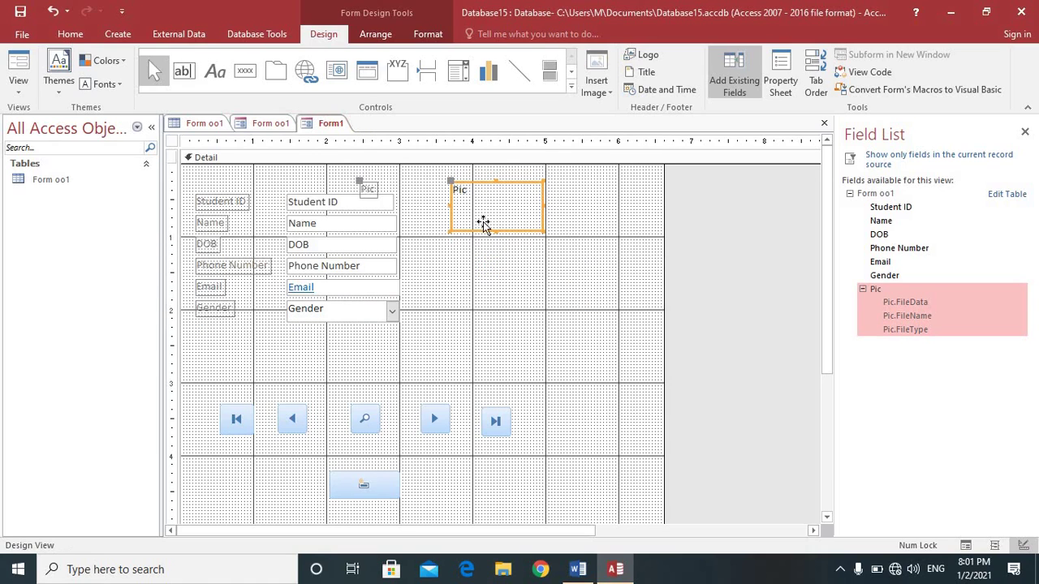
pyautogui.moveTo(367, 188); pyautogui.dragTo(471, 243)
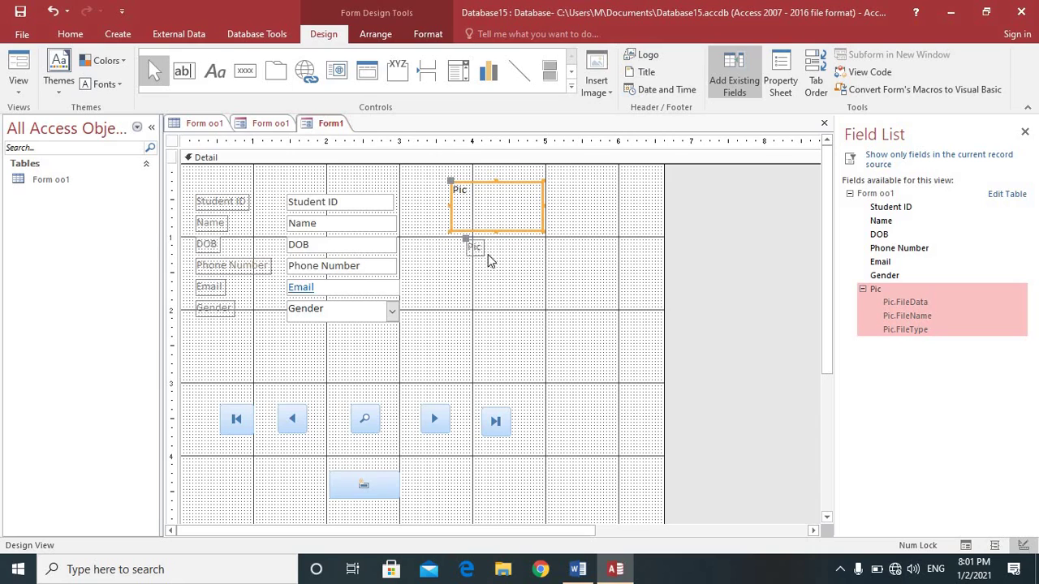
pyautogui.click(476, 247)
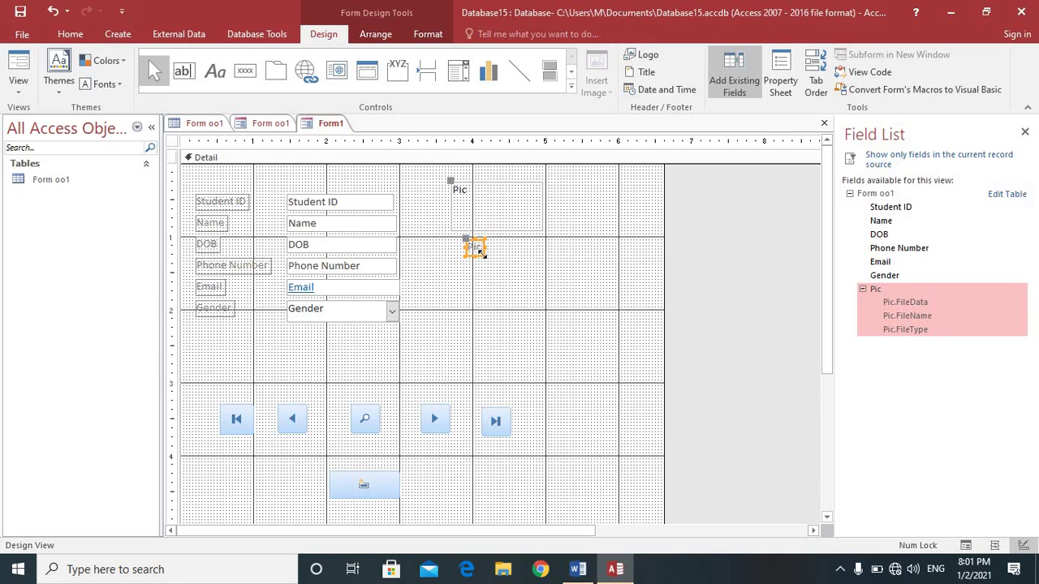
pyautogui.moveTo(485, 257); pyautogui.dragTo(525, 258)
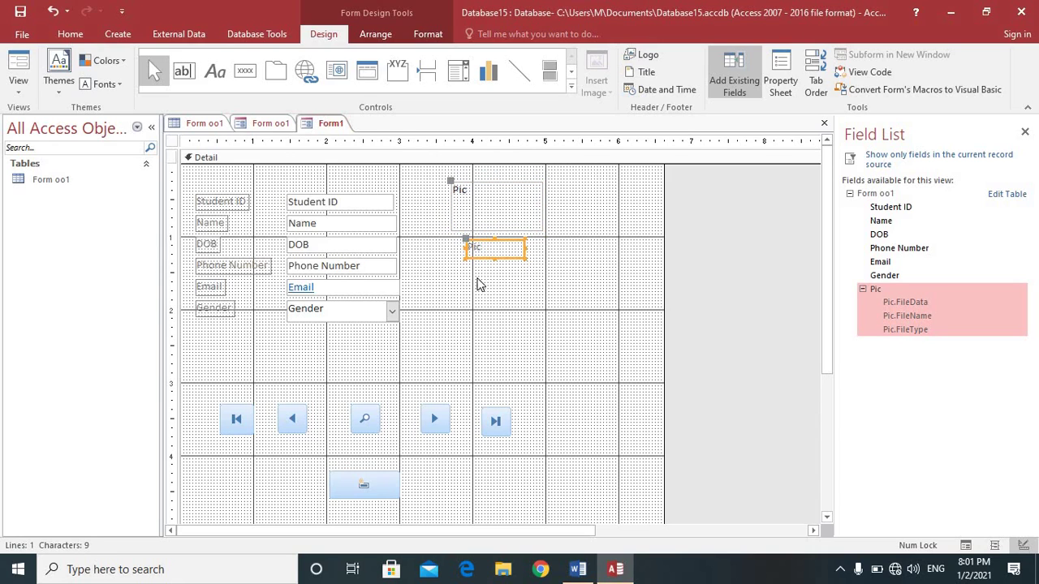
pyautogui.moveTo(497, 209); pyautogui.dragTo(515, 212)
# Step: Insert the Microsoft Access Thumbnail picture as the header logo, then switch to Form View
pyautogui.click(483, 309)
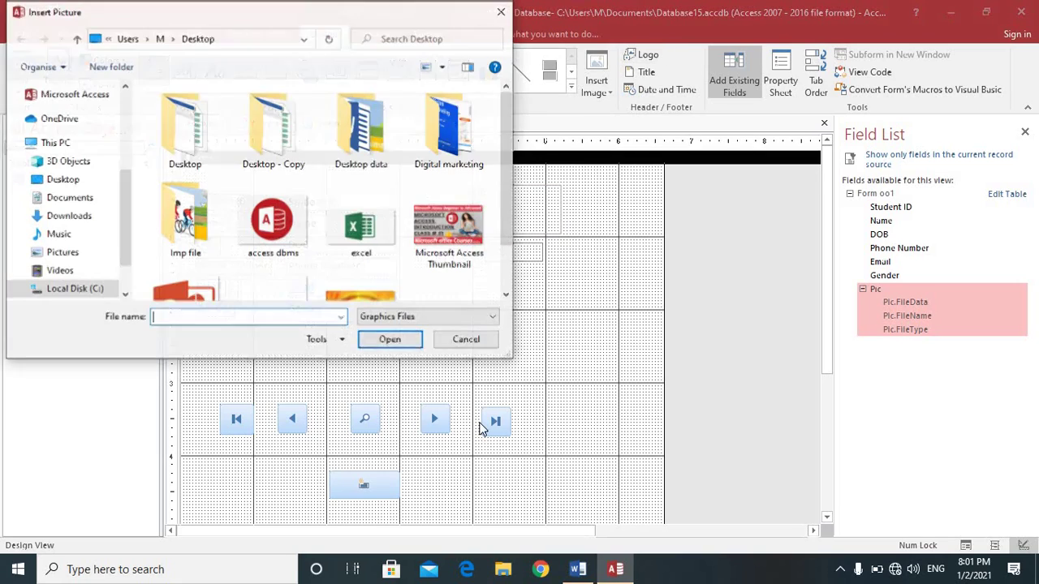
pyautogui.click(450, 226)
pyautogui.click(403, 339)
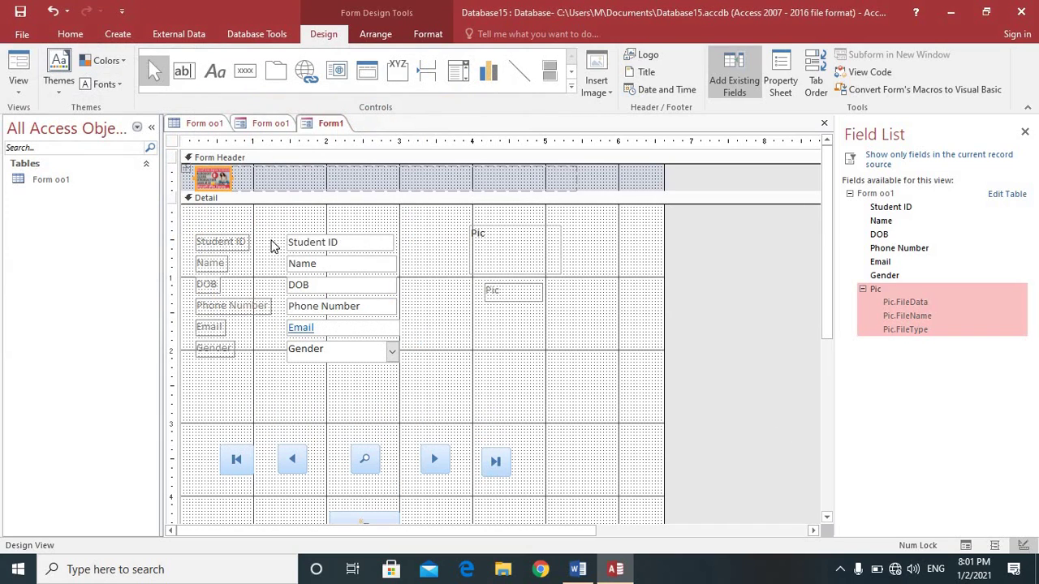
pyautogui.click(23, 94)
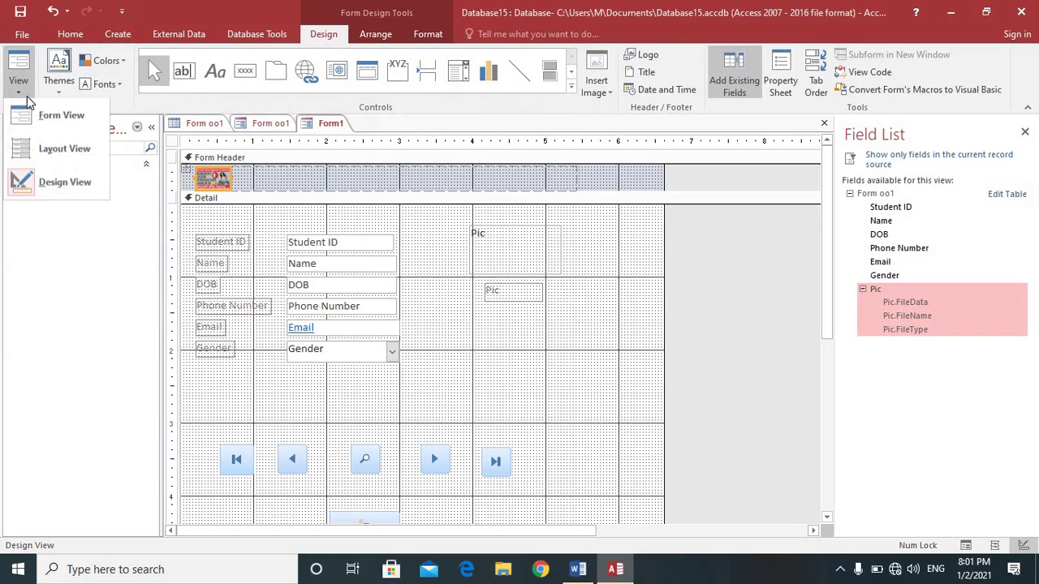
pyautogui.click(32, 112)
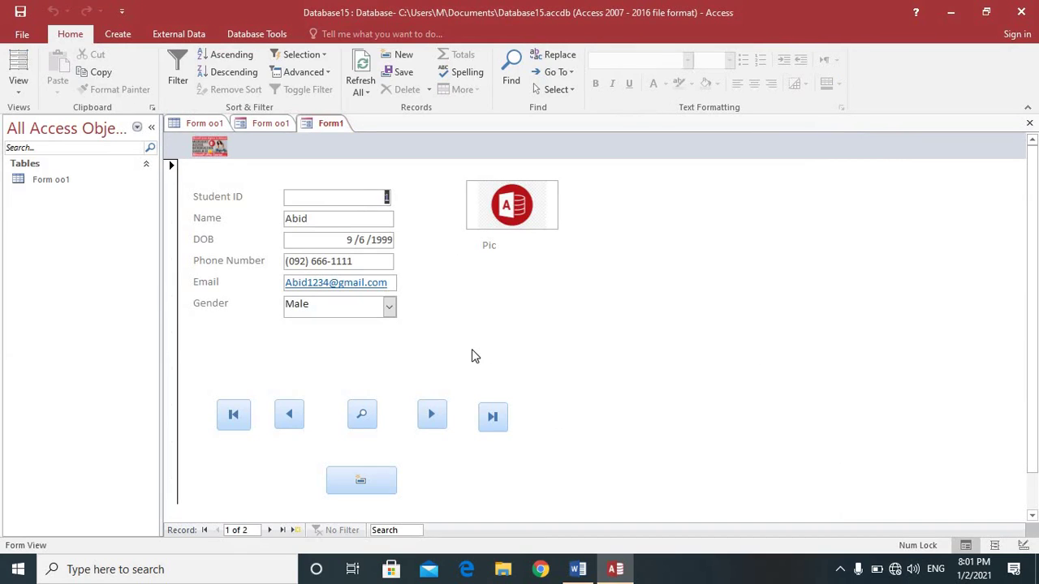
pyautogui.click(362, 417)
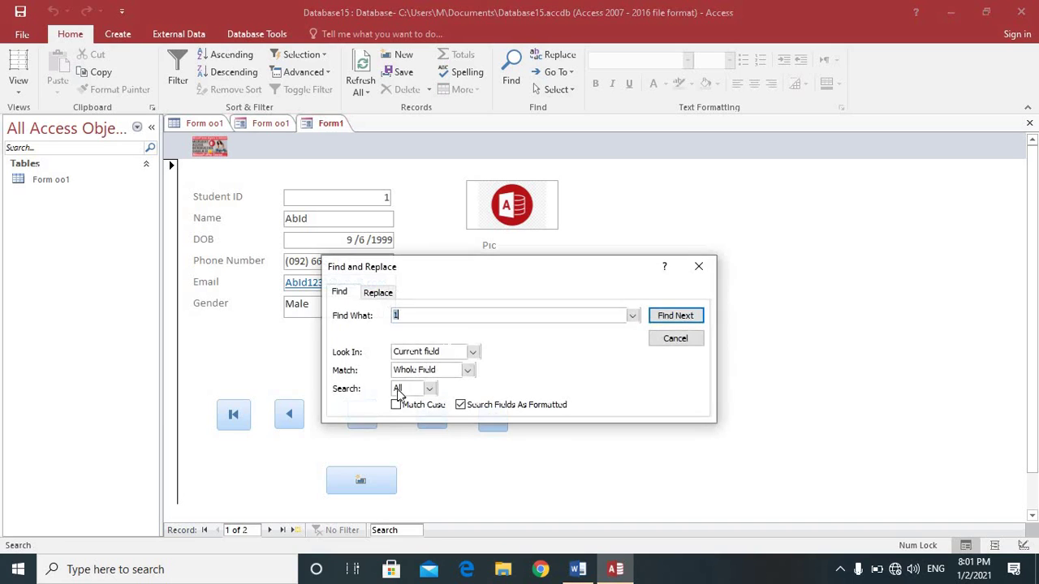
pyautogui.press('BackSpace')
pyautogui.write('aiza')
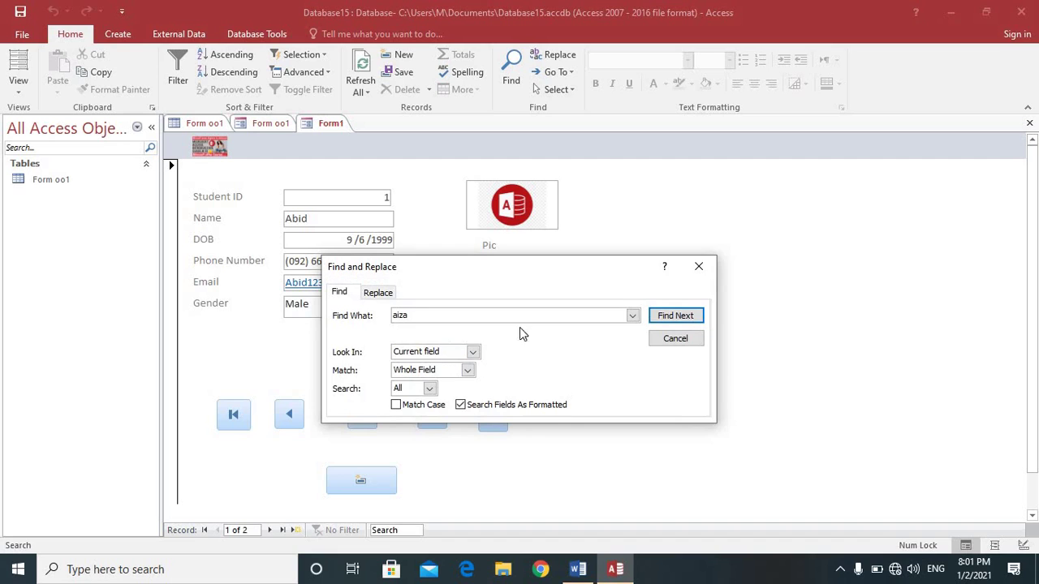
pyautogui.click(676, 316)
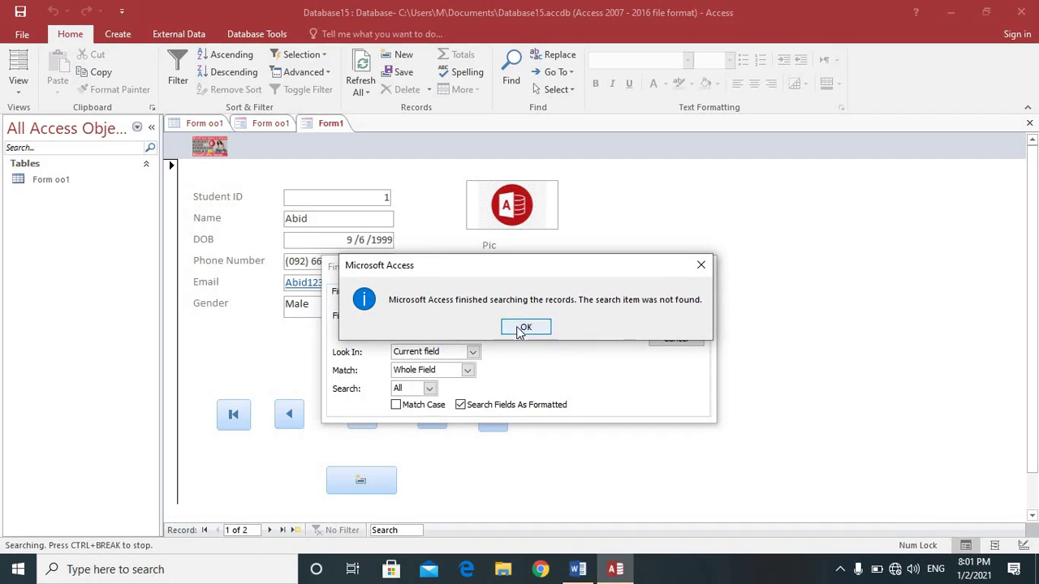
pyautogui.click(524, 329)
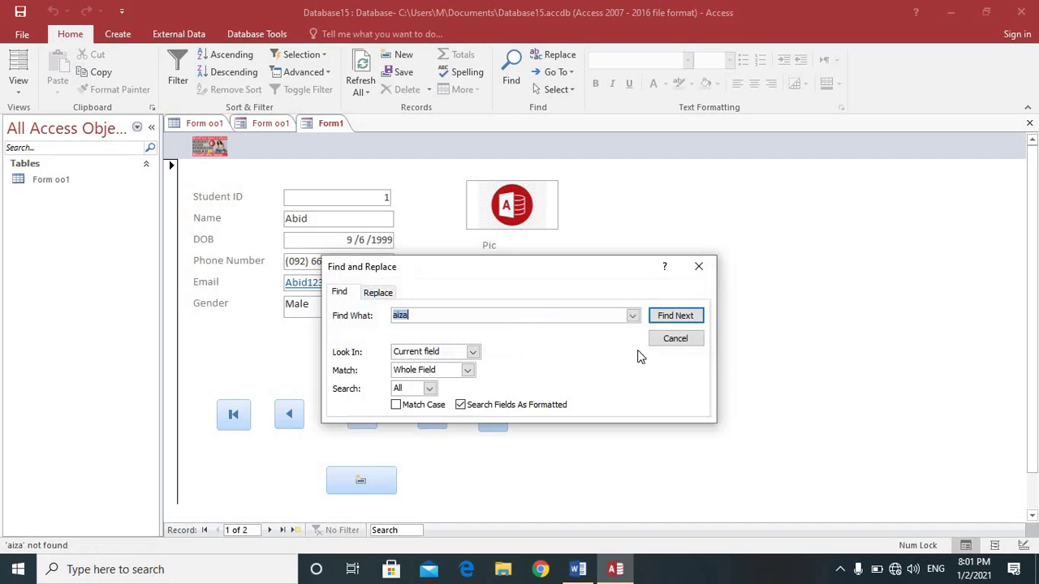
pyautogui.click(699, 266)
pyautogui.click(271, 531)
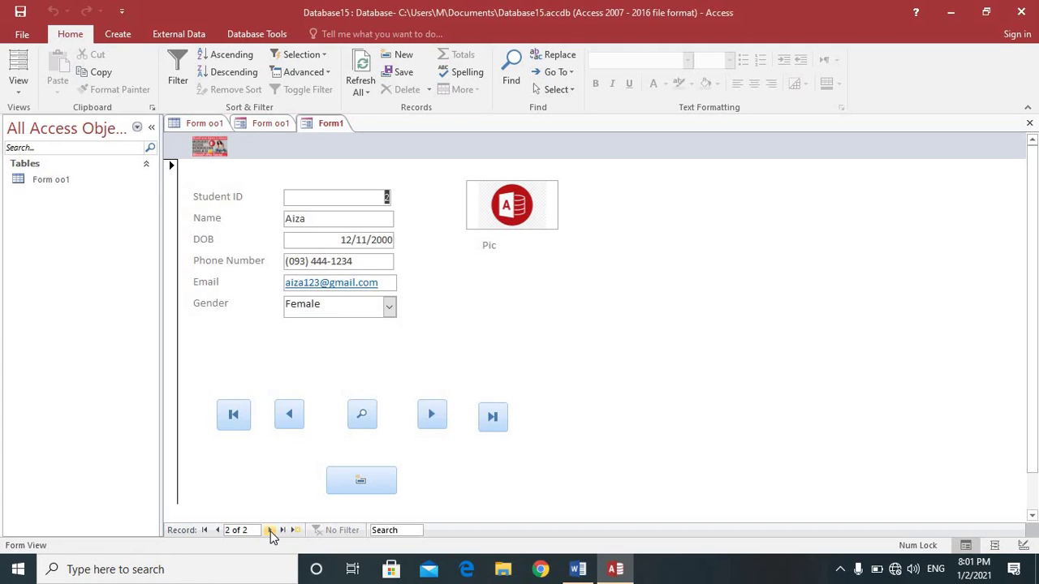
pyautogui.click(367, 415)
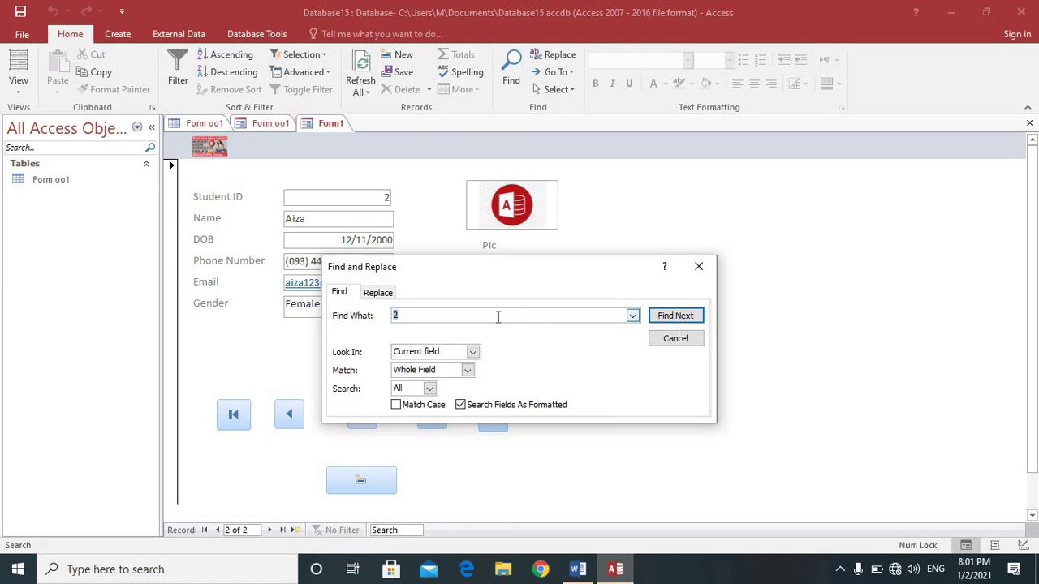
pyautogui.press('BackSpace')
pyautogui.write('1')
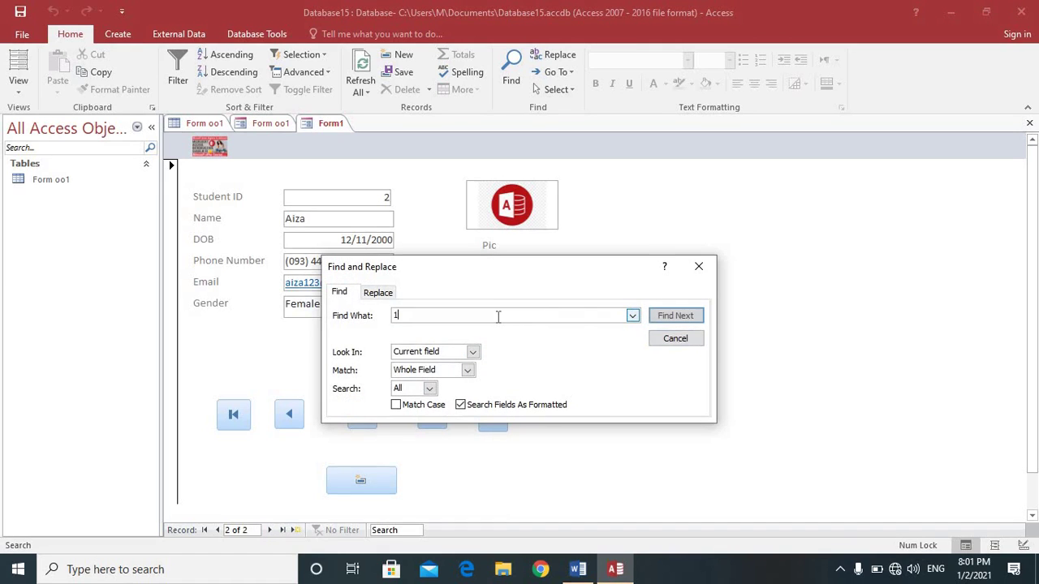
pyautogui.click(694, 315)
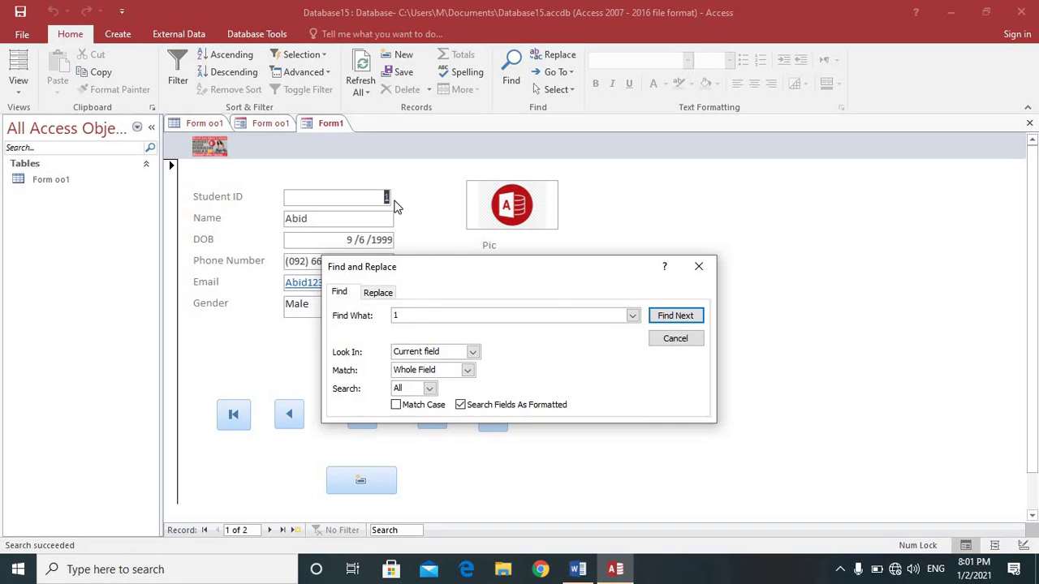
pyautogui.click(362, 220)
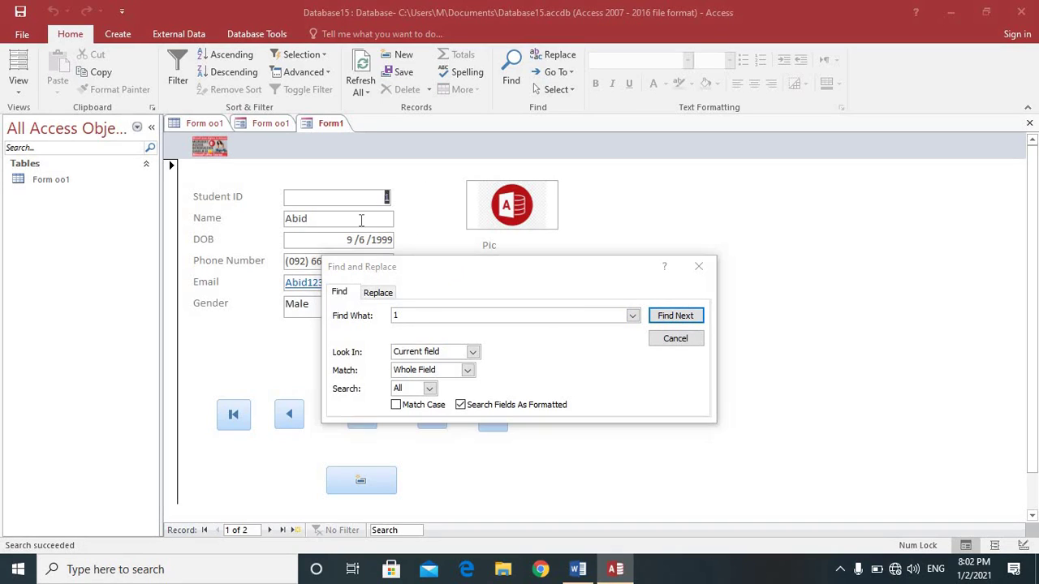
pyautogui.click(698, 266)
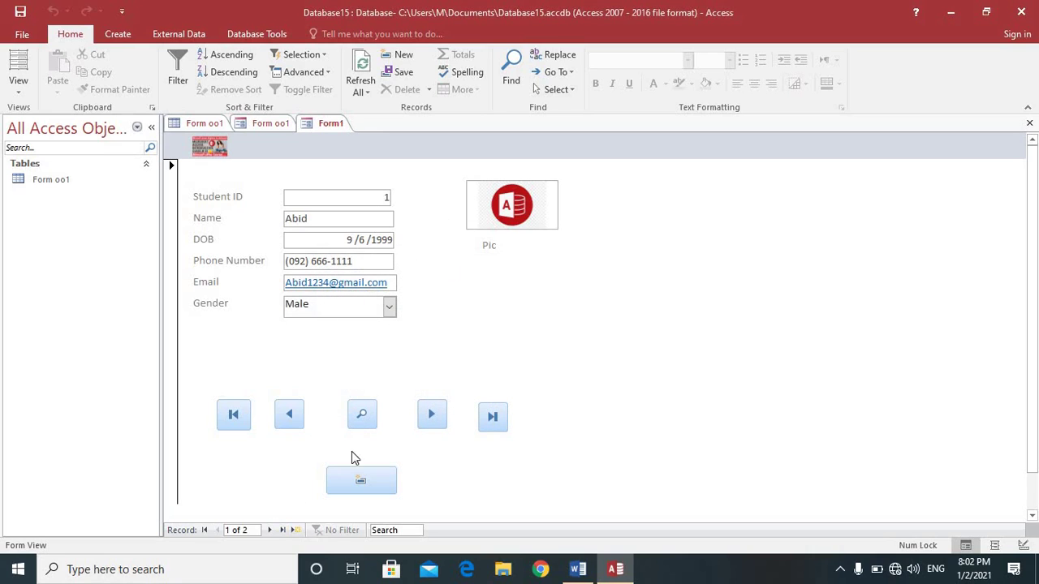
pyautogui.click(237, 419)
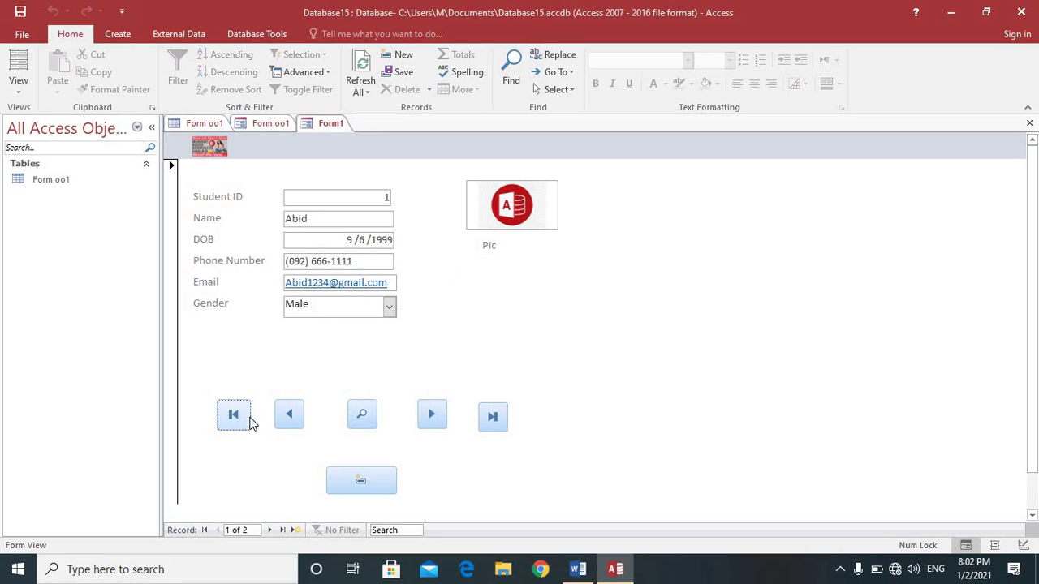
pyautogui.click(438, 418)
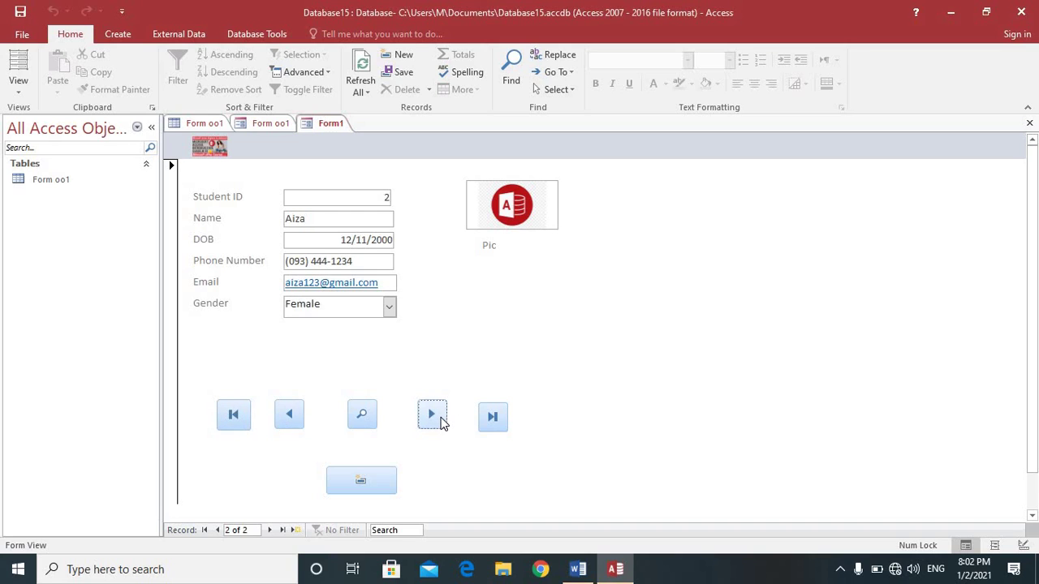
pyautogui.click(296, 414)
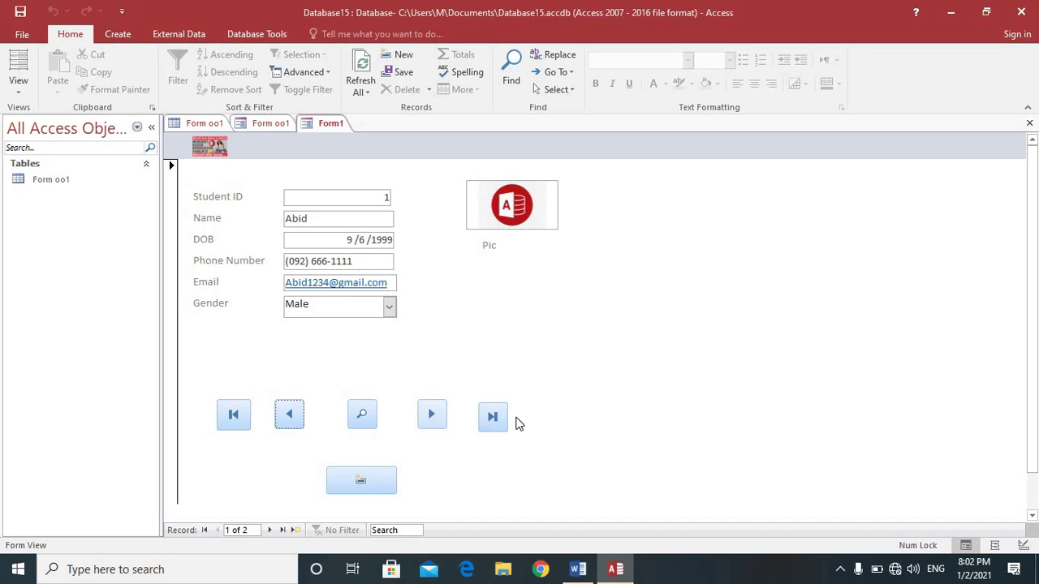
pyautogui.click(493, 420)
pyautogui.click(234, 419)
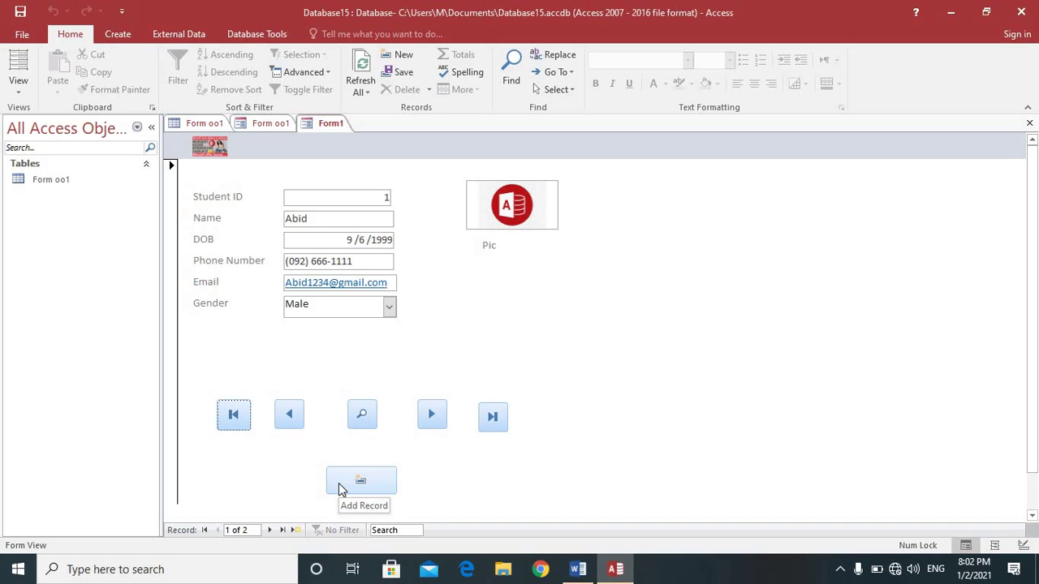
# Step: Start a new record and enter the student's name and birth date 09/03/2000
pyautogui.click(354, 486)
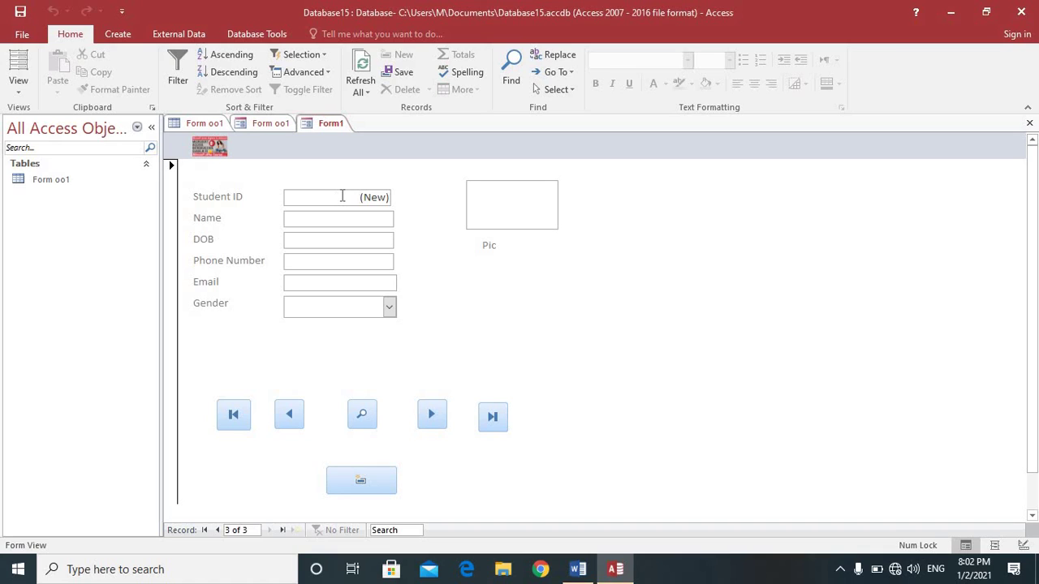
pyautogui.click(344, 218)
pyautogui.write('Zain')
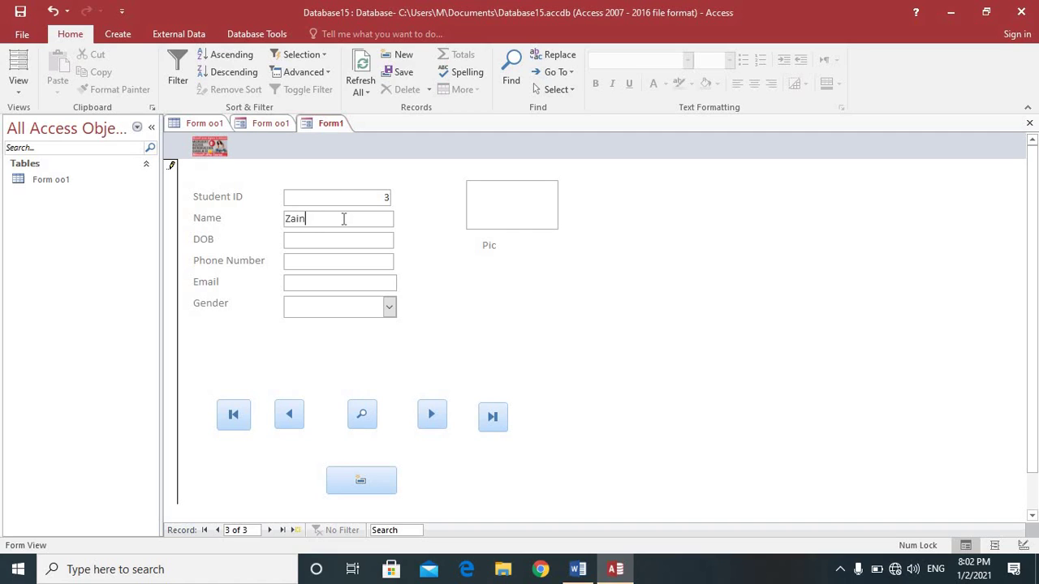
pyautogui.click(319, 239)
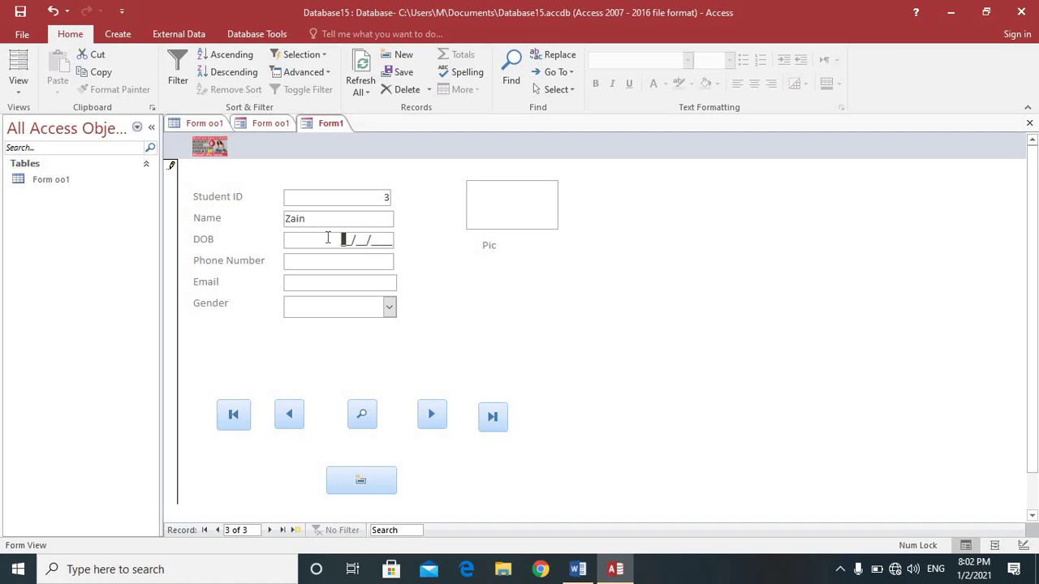
pyautogui.write('09/03/2000')
# Step: Fill in the student's phone number and e-mail address and set Gender to Male
pyautogui.click(339, 263)
pyautogui.click(290, 261)
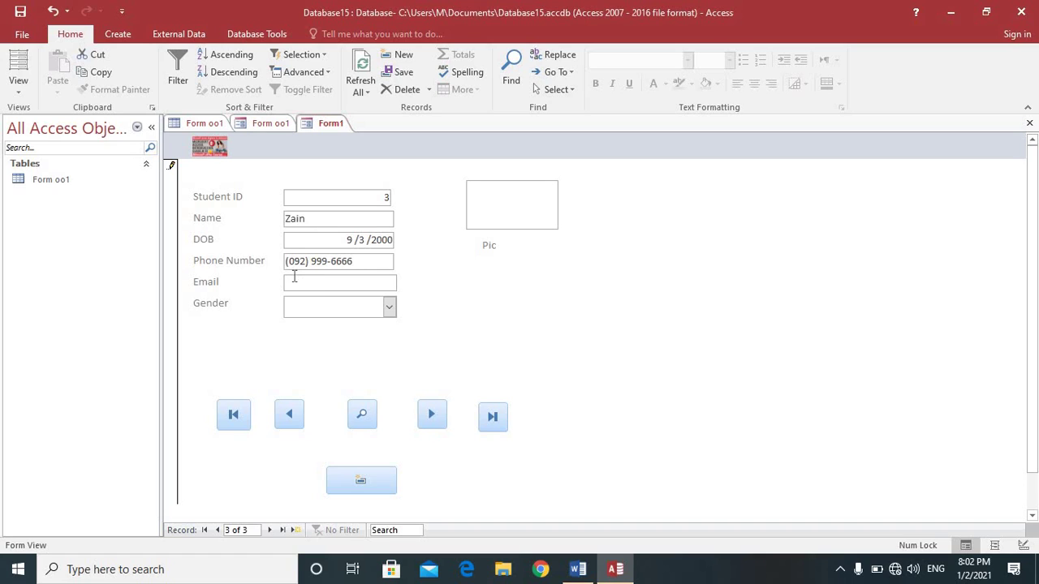
pyautogui.click(294, 276)
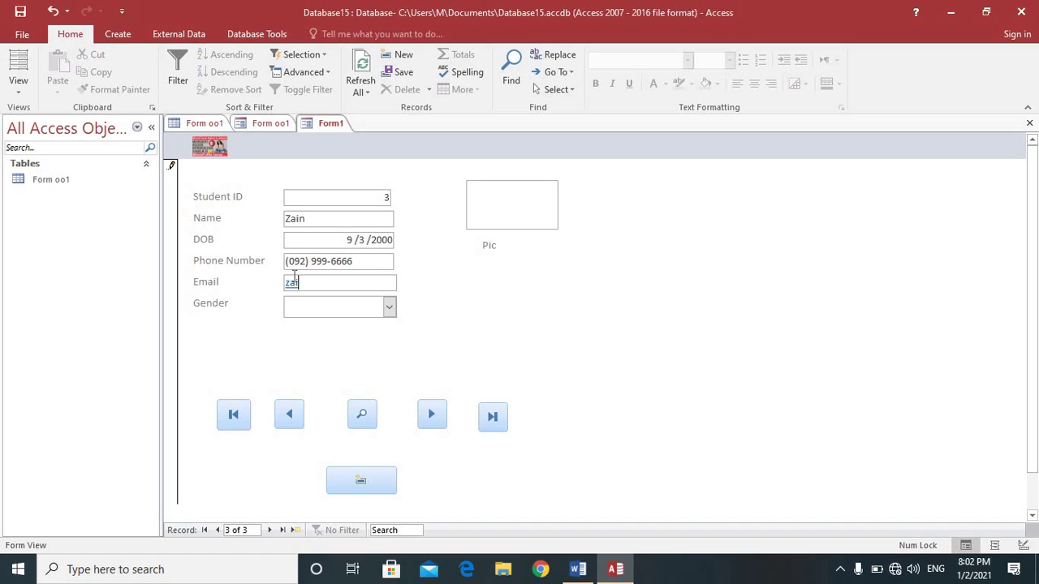
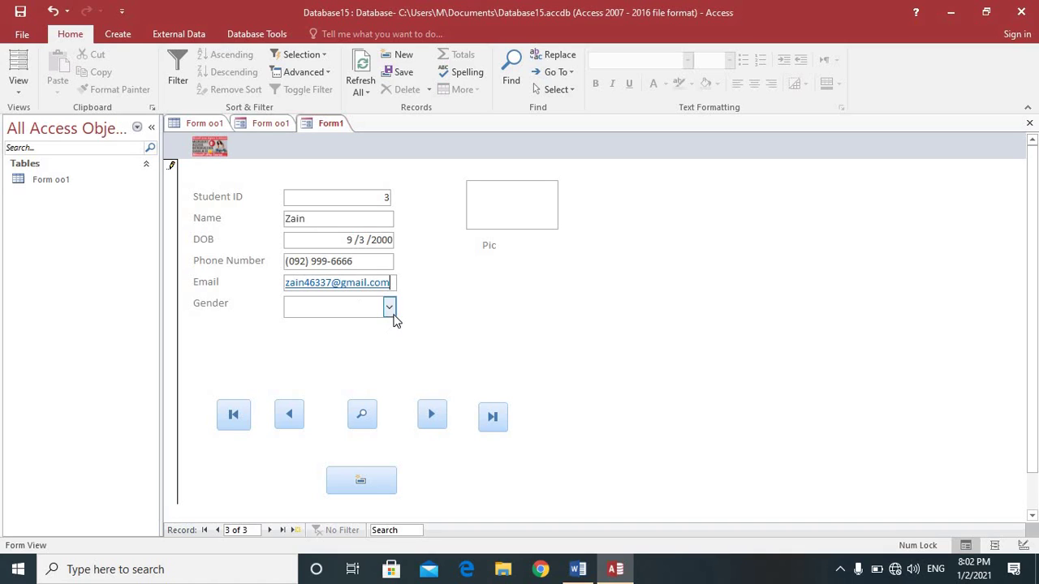
pyautogui.click(389, 308)
pyautogui.click(354, 327)
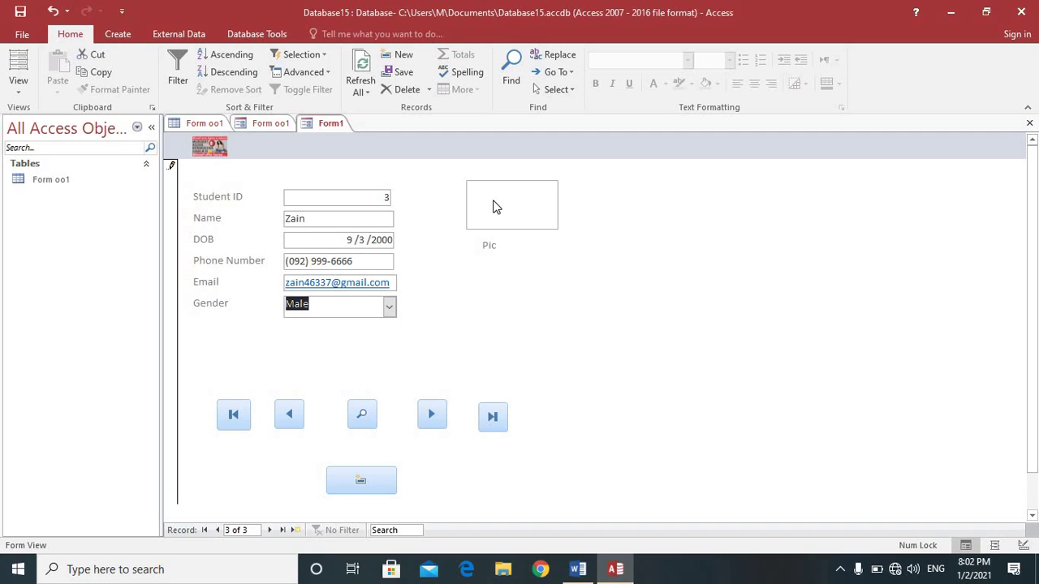
pyautogui.doubleClick(494, 207)
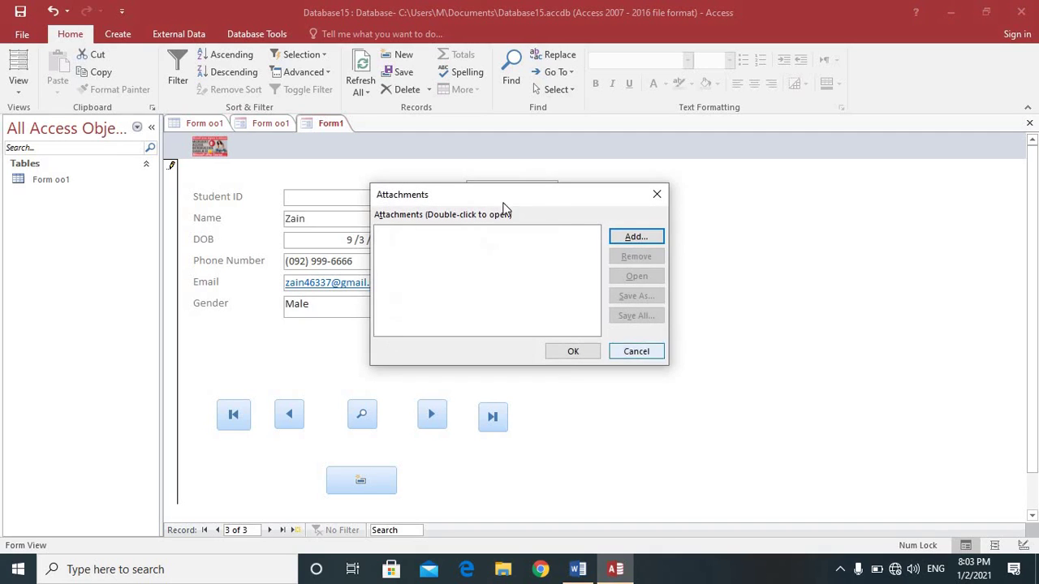
pyautogui.click(636, 236)
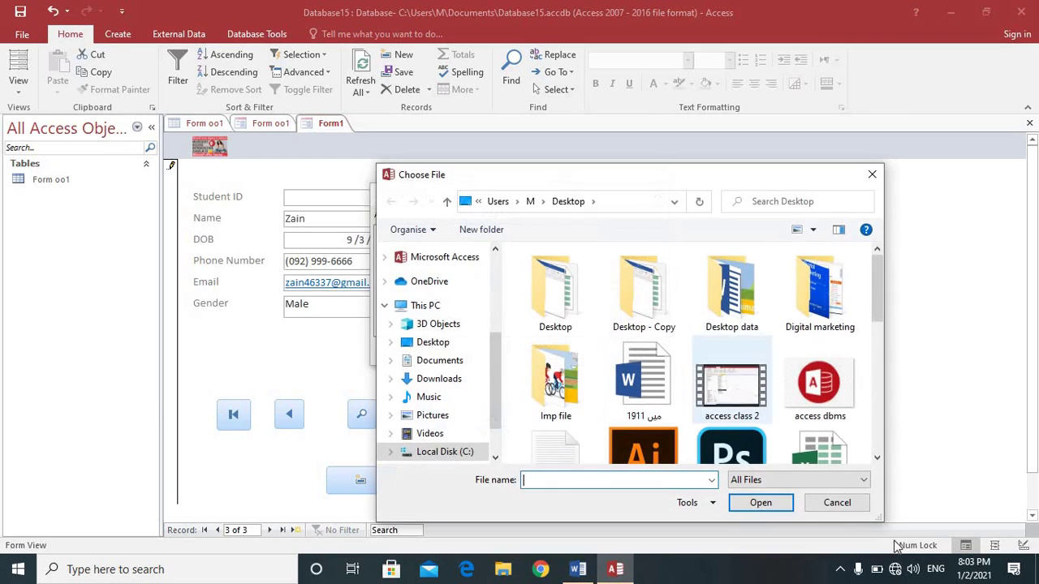
pyautogui.press('Escape')
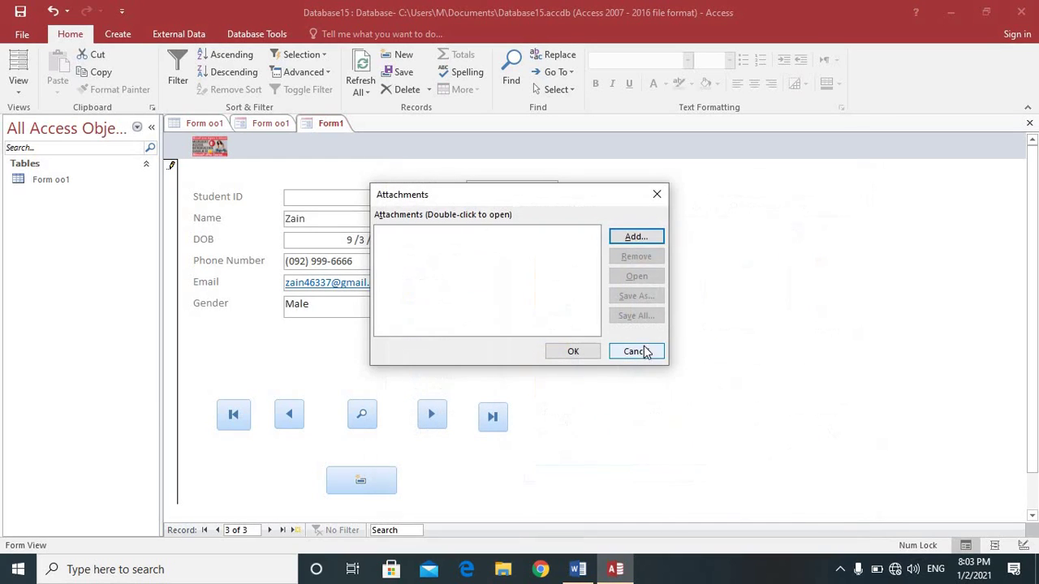
pyautogui.click(656, 193)
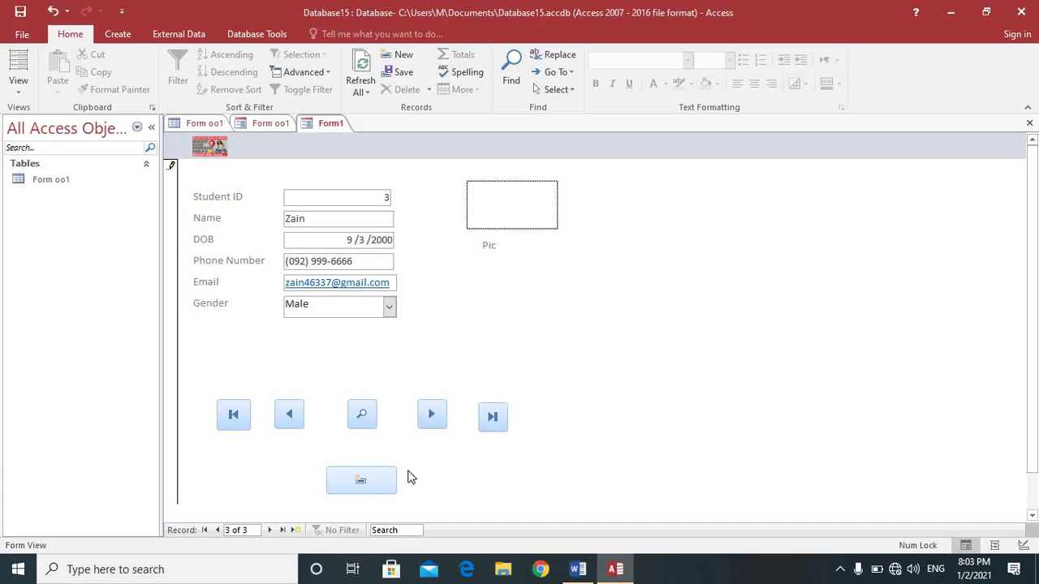
pyautogui.click(290, 415)
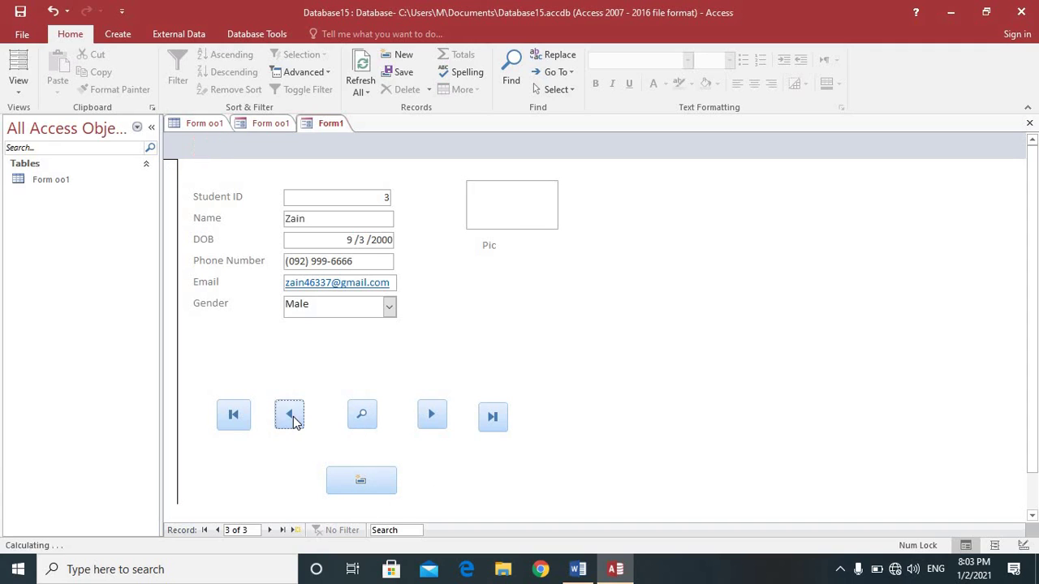
pyautogui.click(290, 416)
pyautogui.click(438, 418)
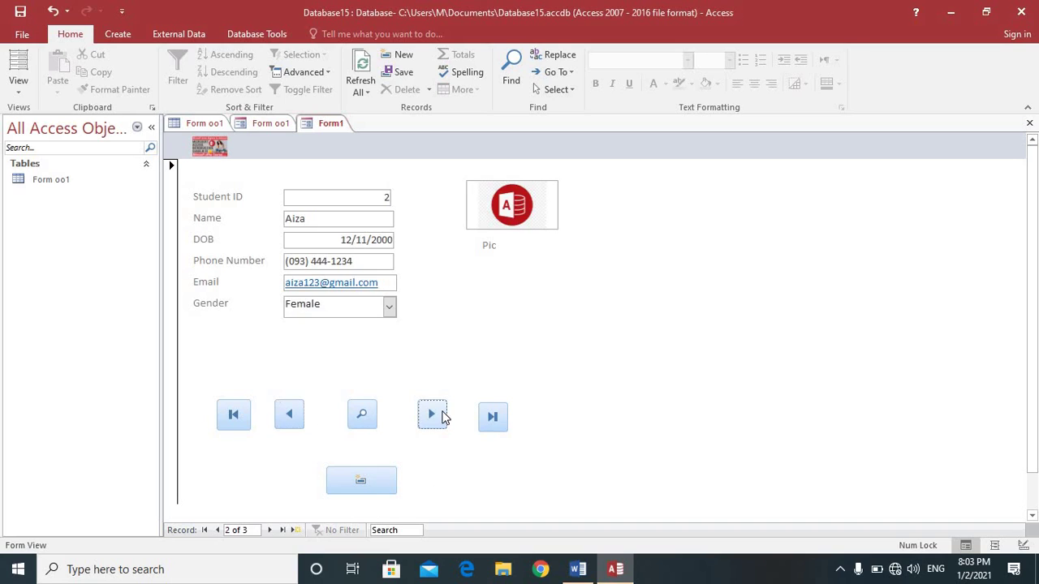
pyautogui.click(439, 418)
pyautogui.click(233, 416)
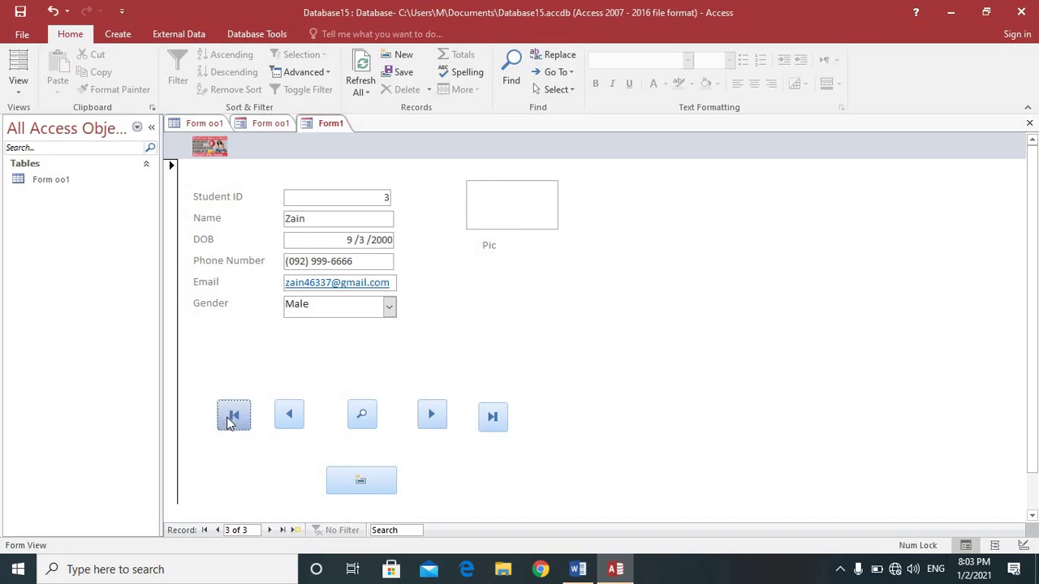
pyautogui.click(493, 420)
pyautogui.click(233, 416)
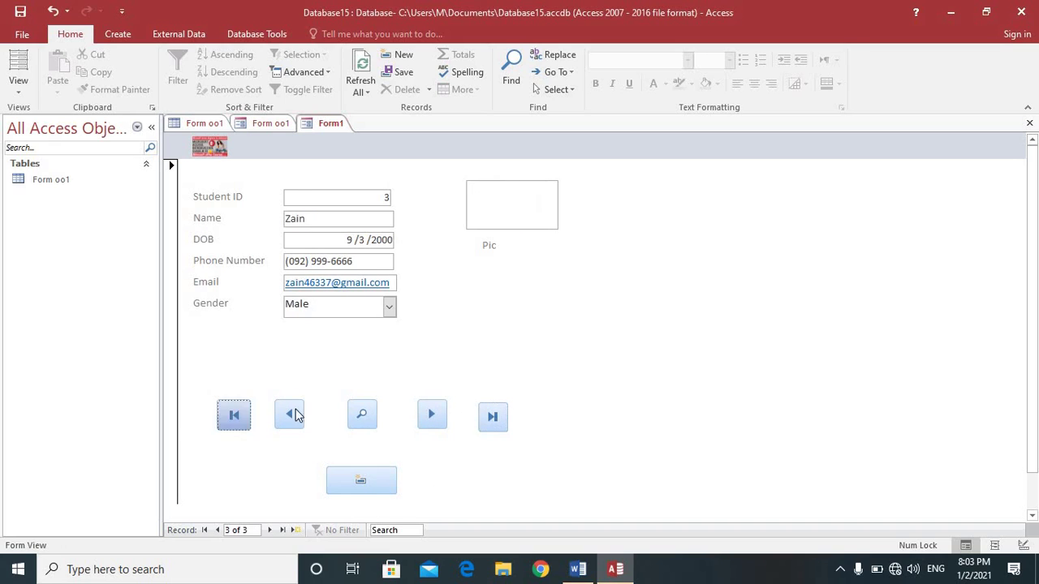